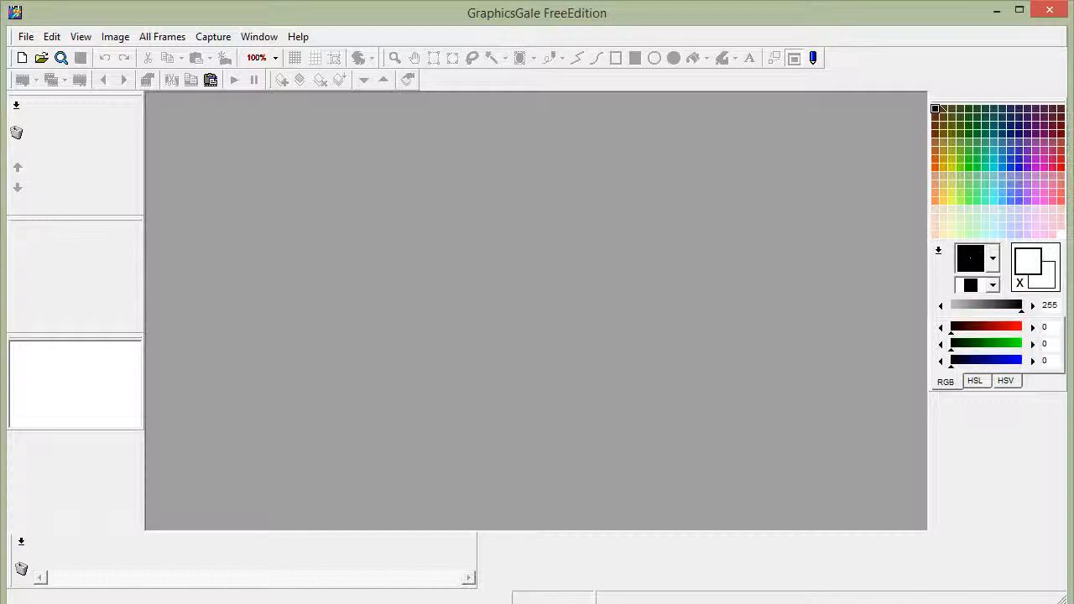
- Review the comparison of the Free and Shareware editions on the GraphicsGale website's download page in the browser
click(532, 298)
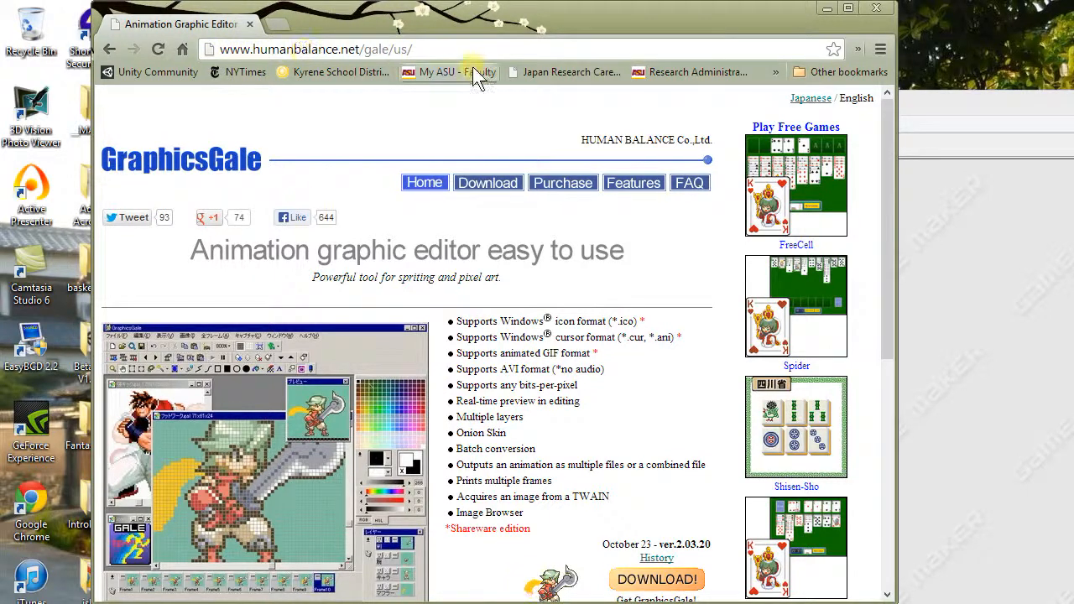
click(472, 187)
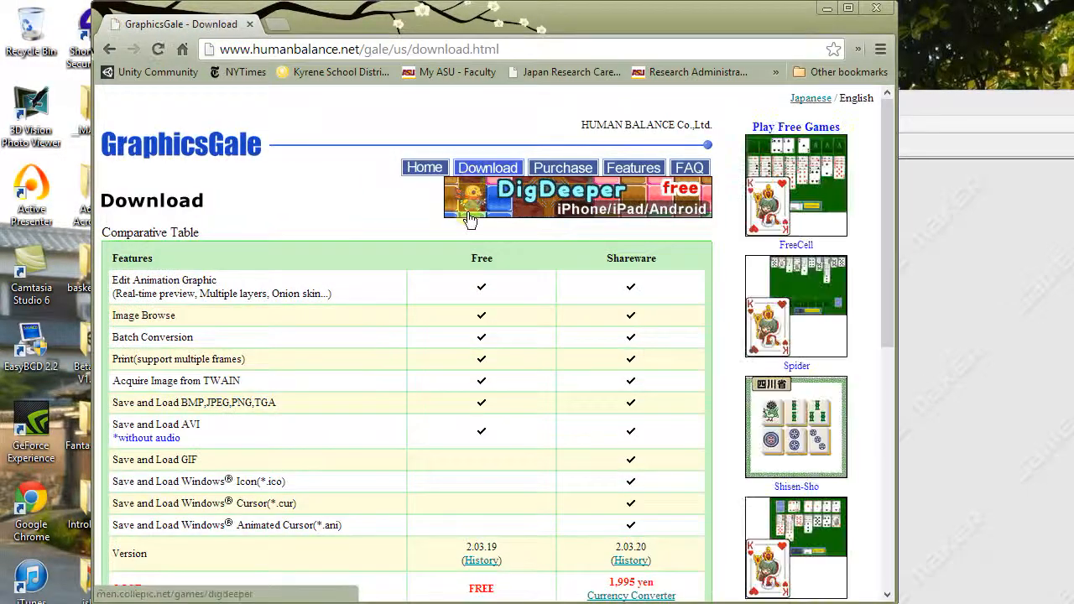
scroll(465, 352, down, 1)
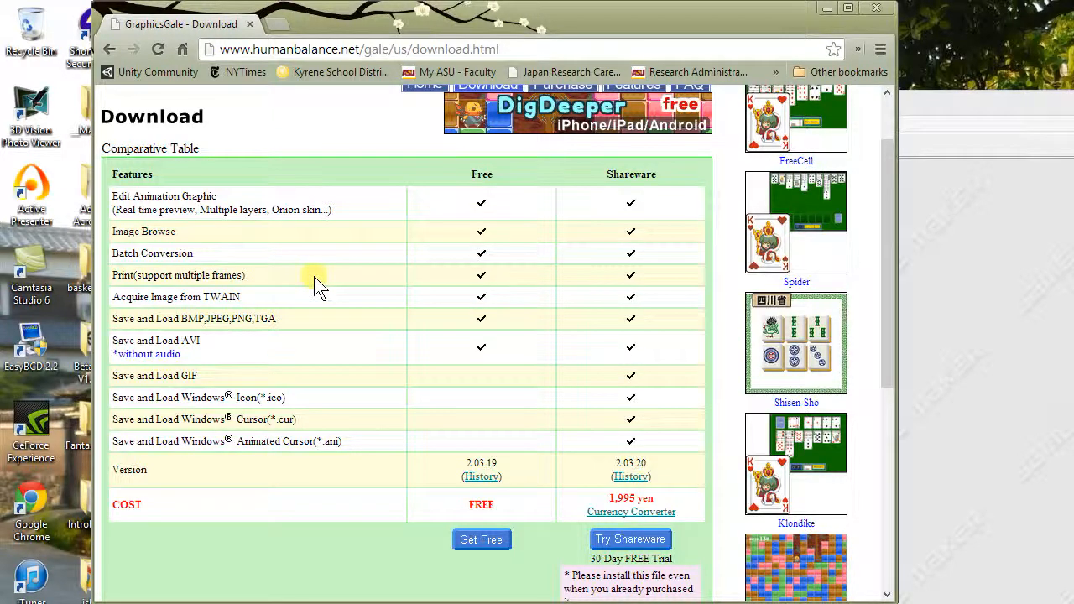
scroll(350, 402, up, 1)
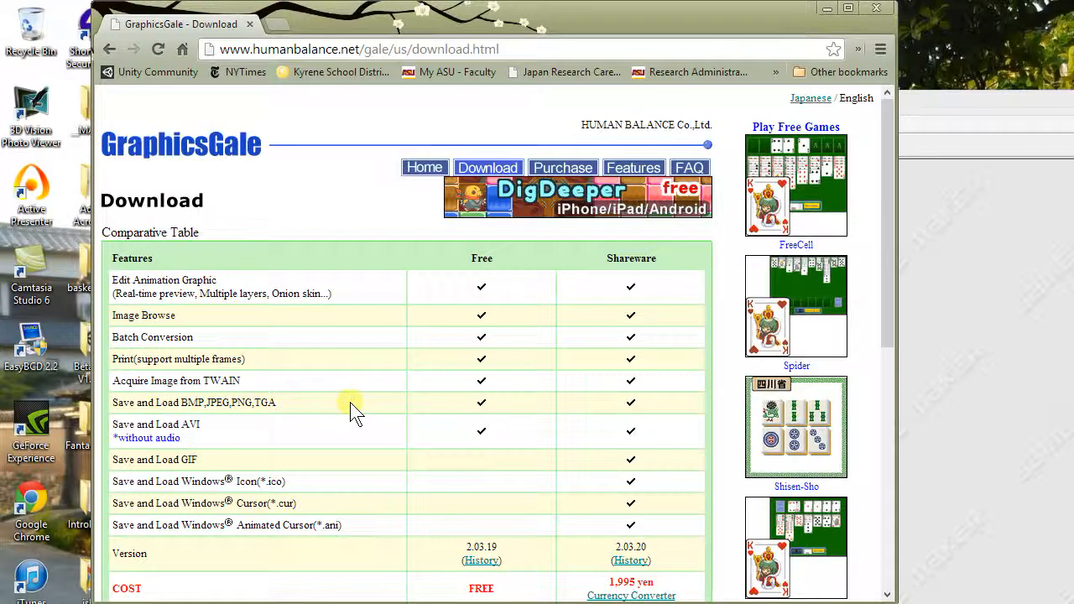
scroll(350, 402, down, 1)
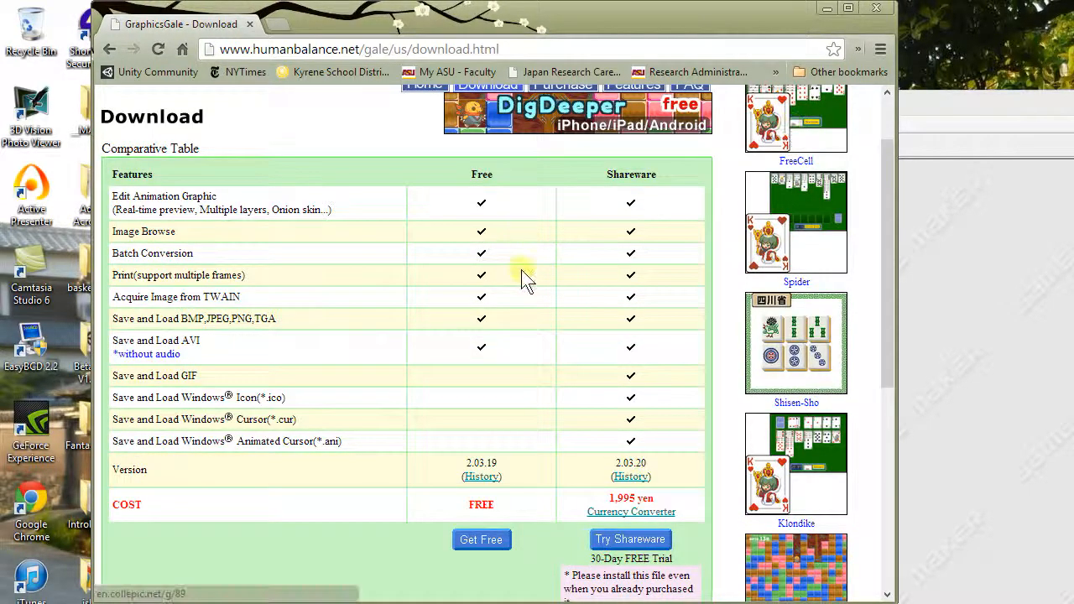
click(827, 10)
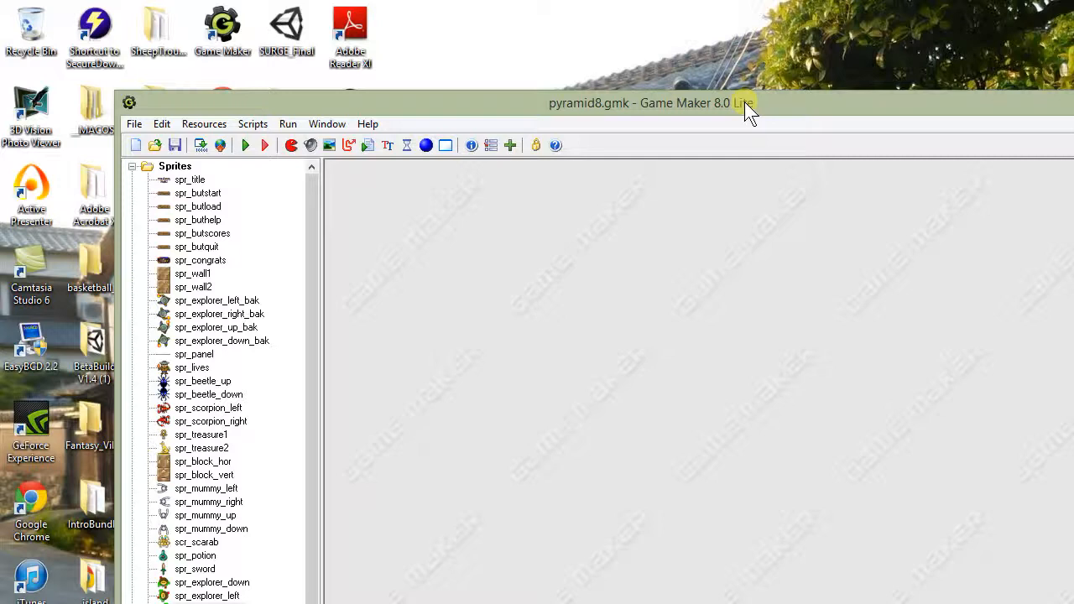
- In Game Maker, inspect the dimensions and subimages of the spr_explorer_left_bak sprite and close its properties
drag(744, 101, 683, 26)
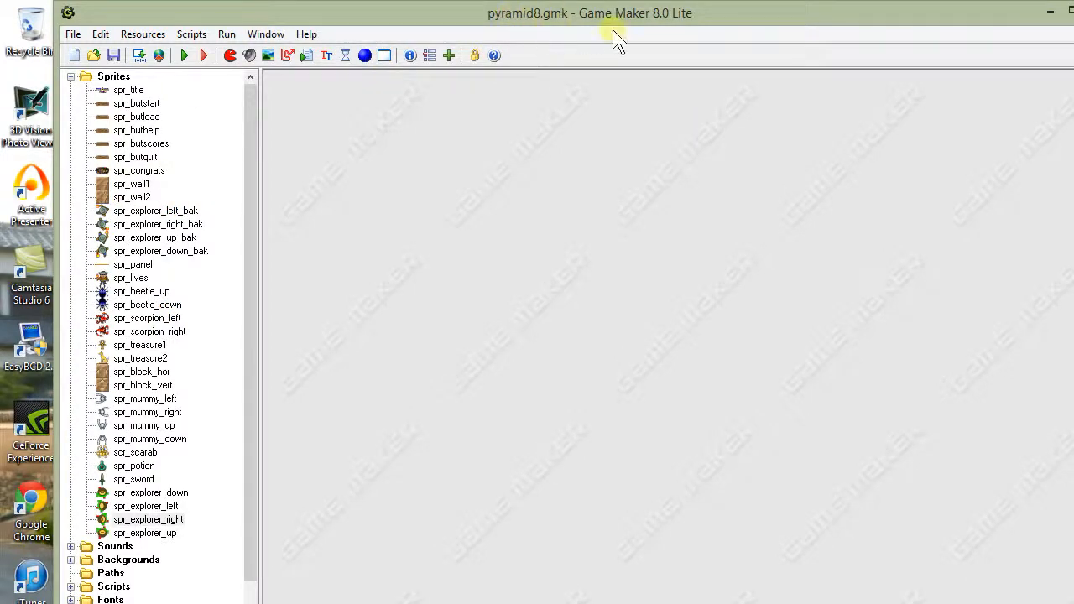
double_click(141, 214)
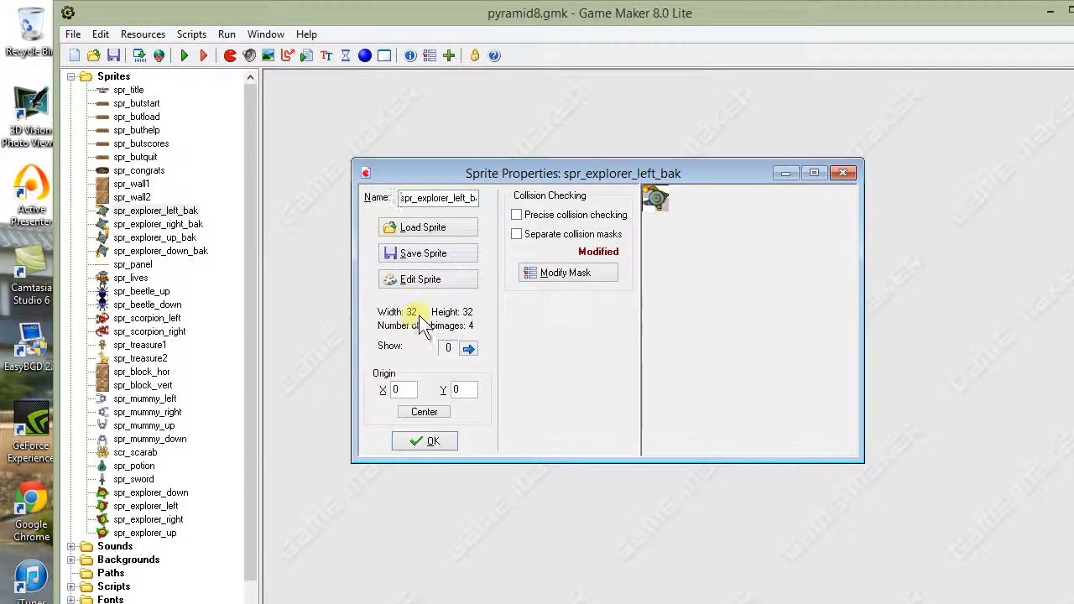
click(432, 279)
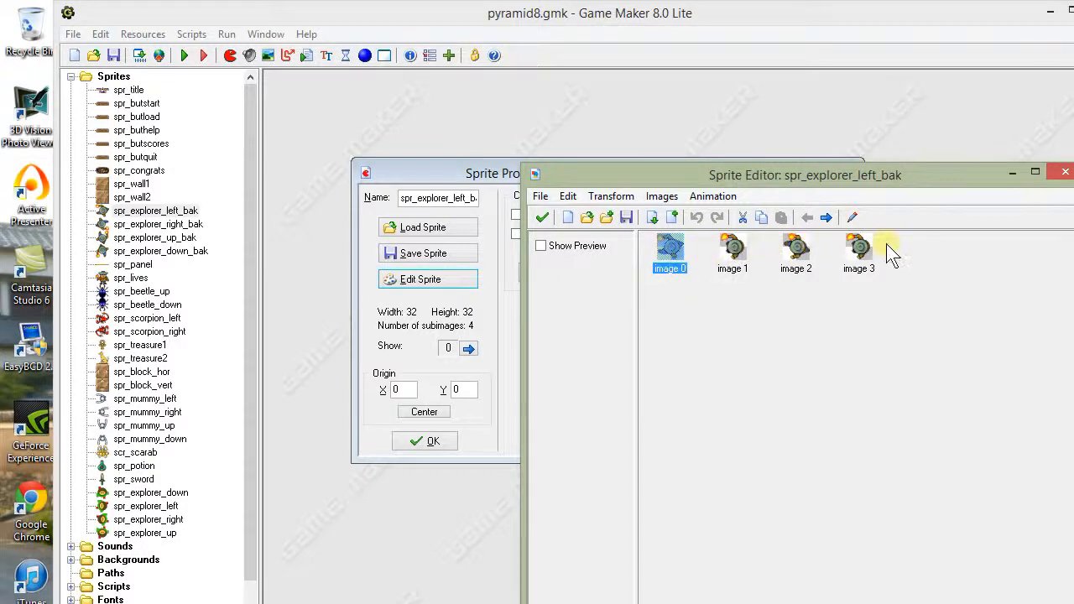
click(542, 217)
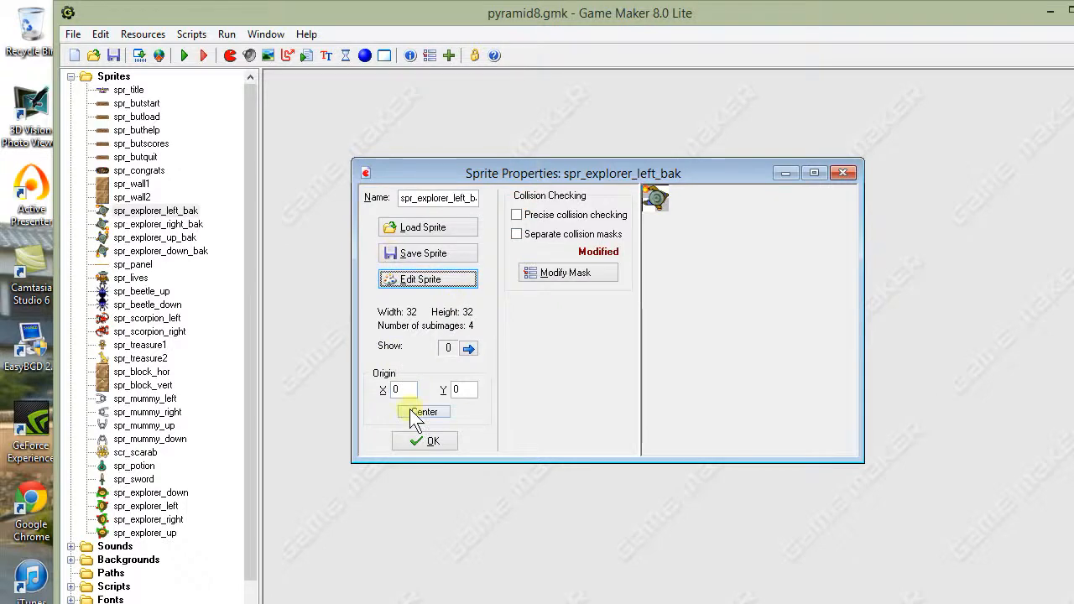
click(402, 442)
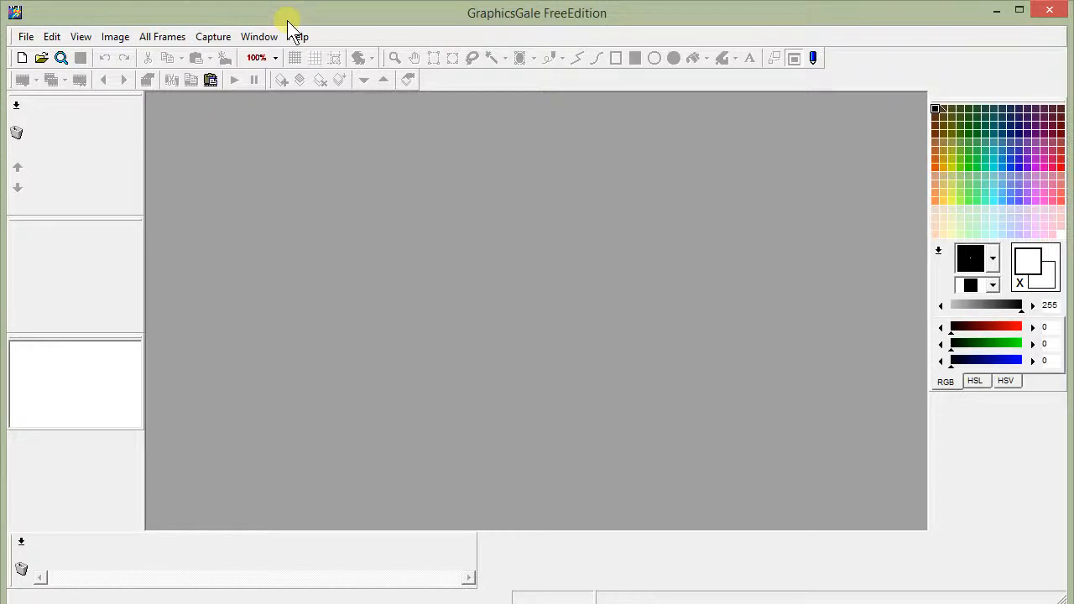
- In GraphicsGale, create a new 32 x 32 image with 24bit (full color) depth
click(22, 60)
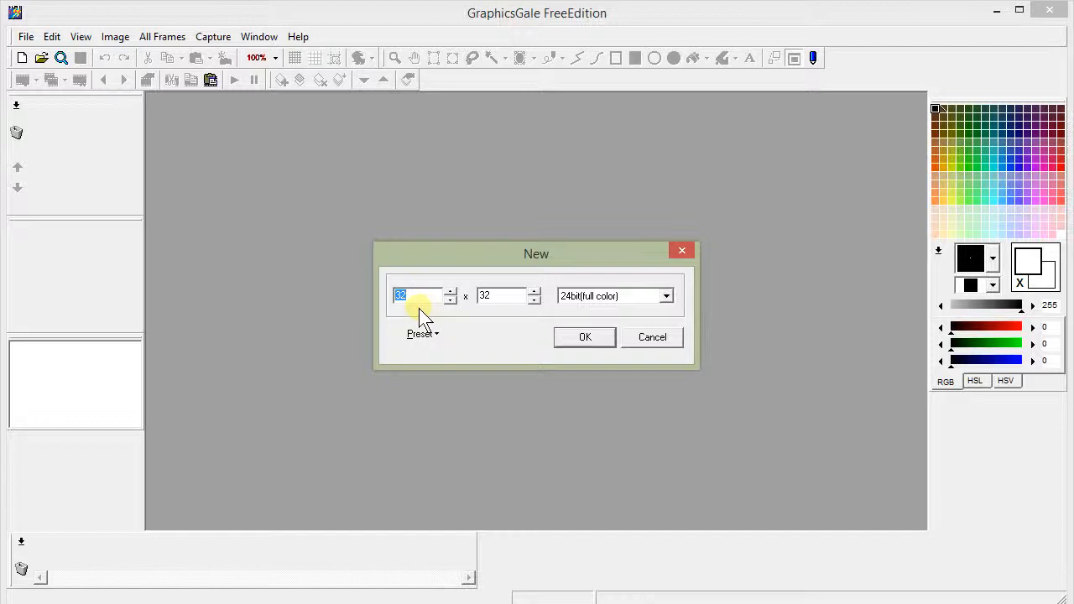
click(665, 296)
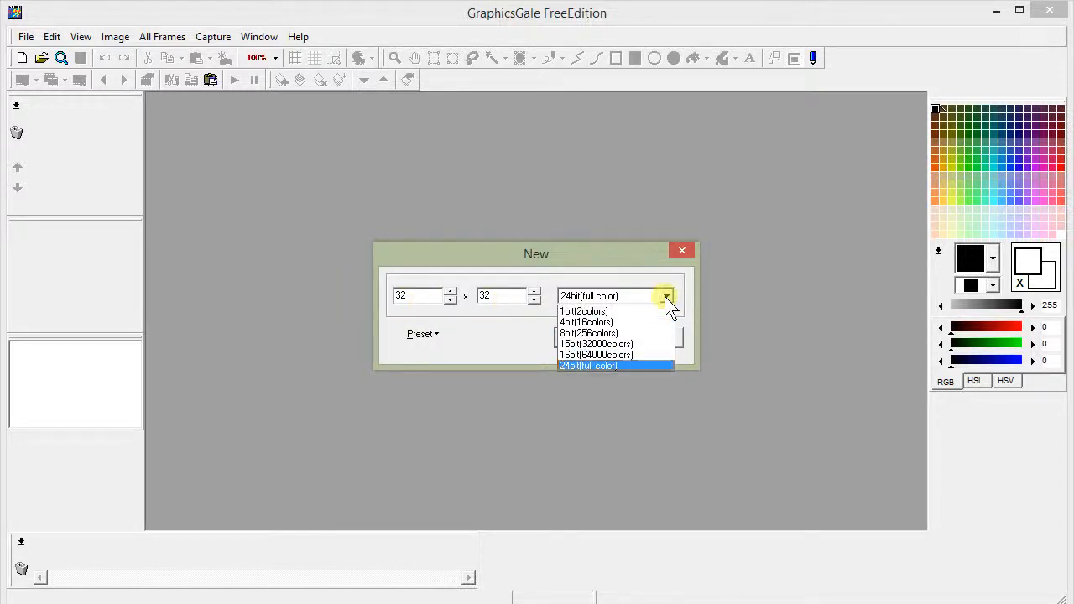
click(615, 366)
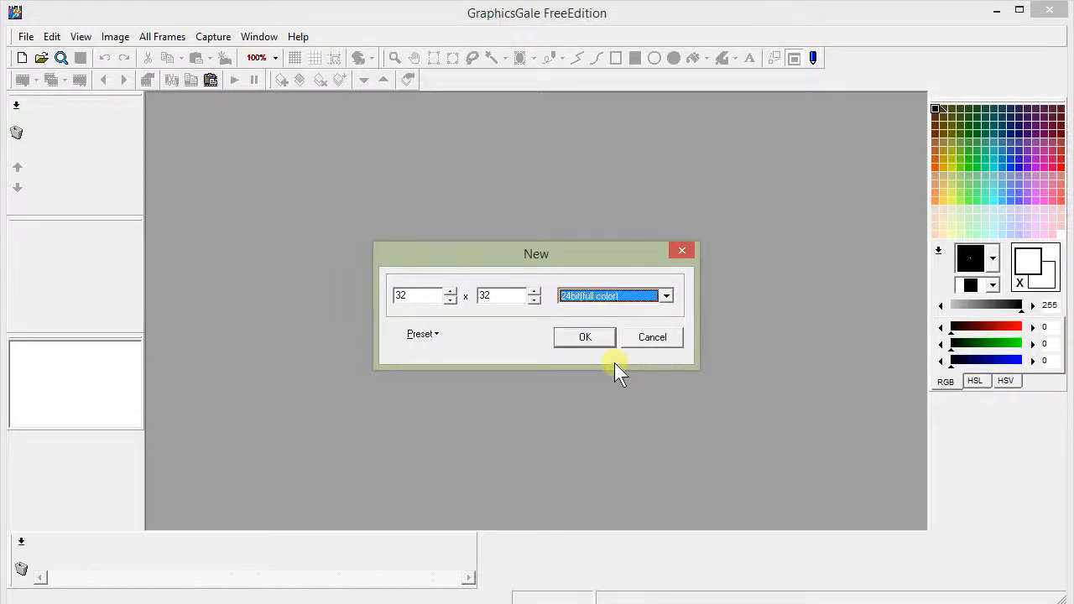
click(580, 343)
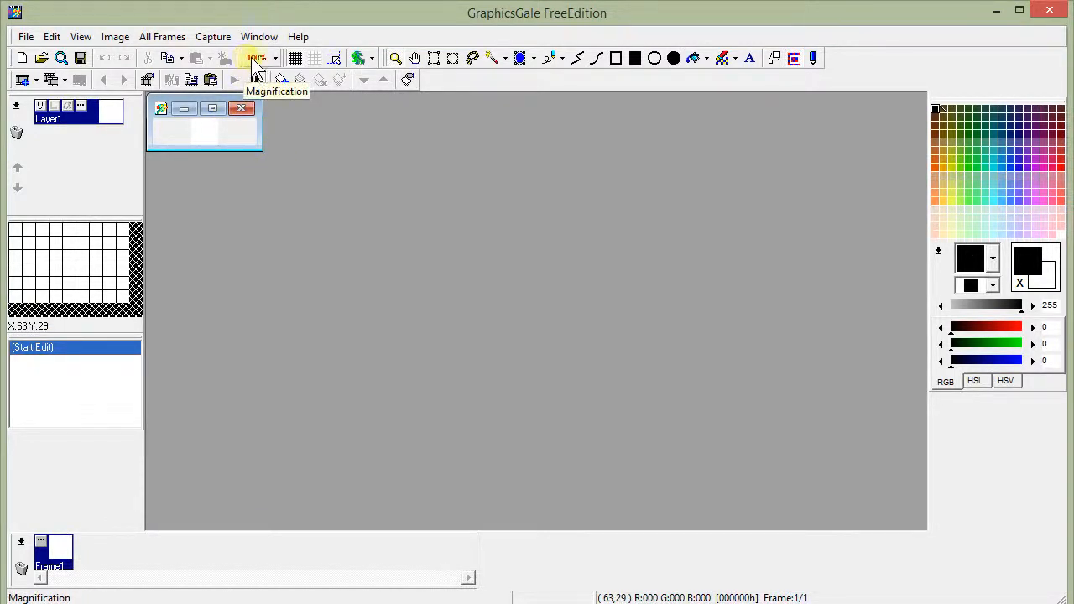
- Magnify the new image to 1500% and maximize its image window
click(276, 58)
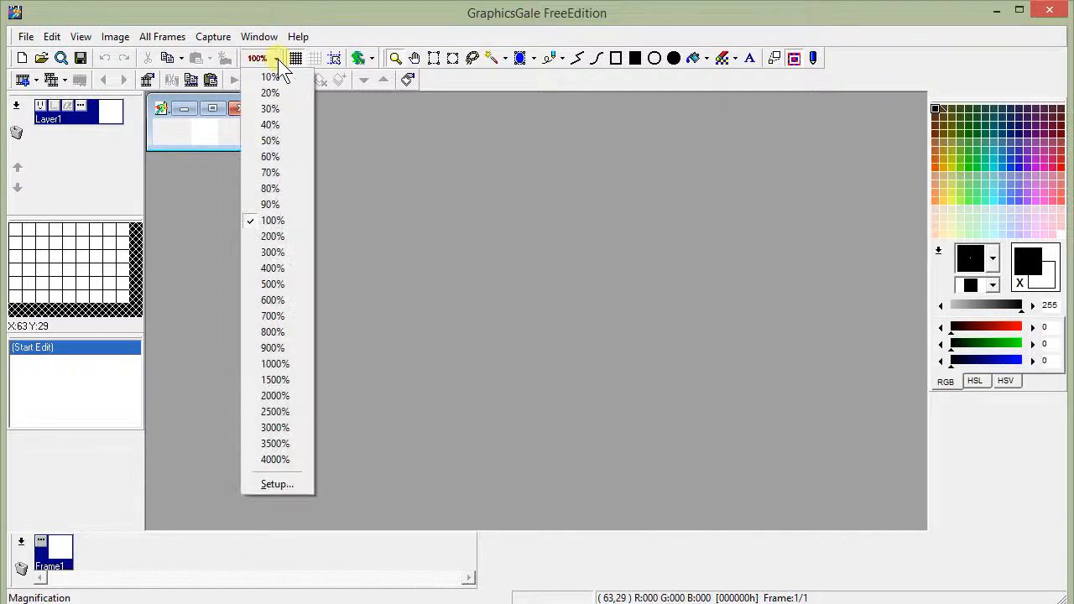
click(289, 377)
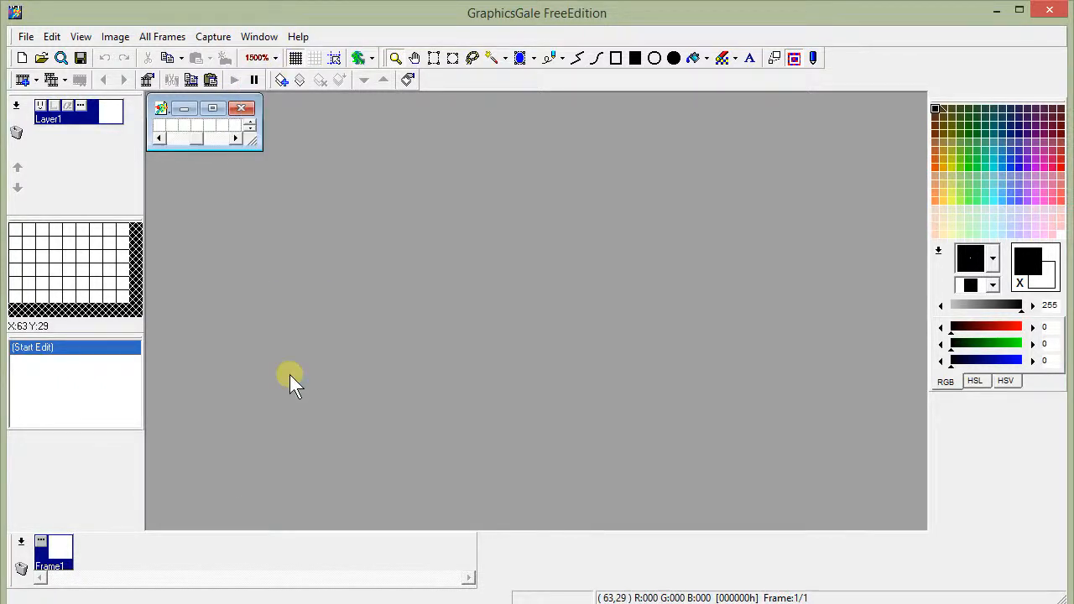
click(220, 108)
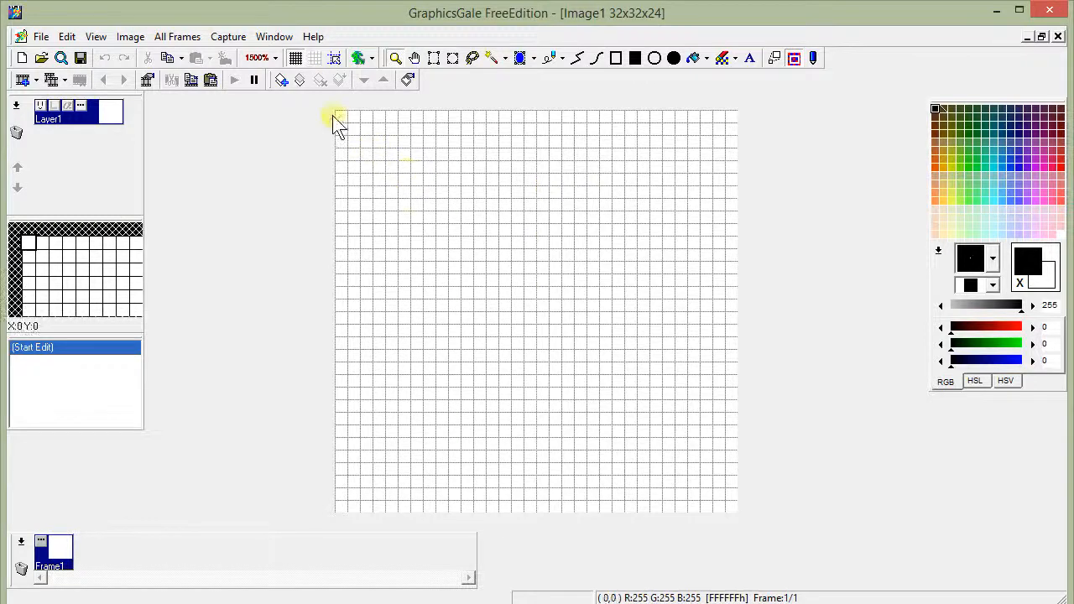
- Switch the canvas grid off and on again, and turn on snapping
click(296, 58)
click(295, 58)
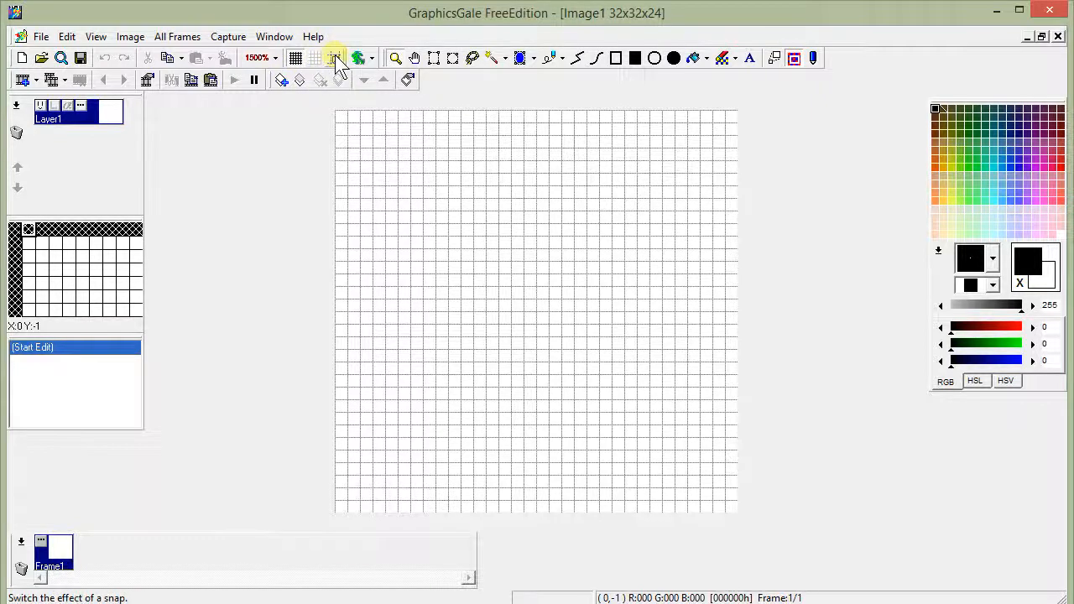
click(335, 59)
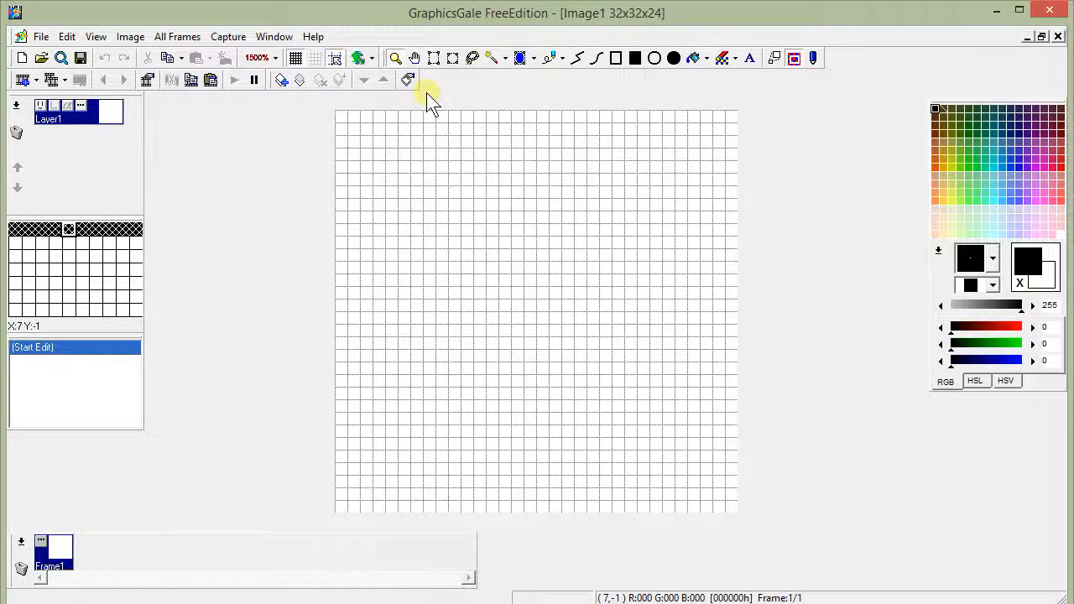
- Show the image preview and set its magnification to 400%
click(275, 37)
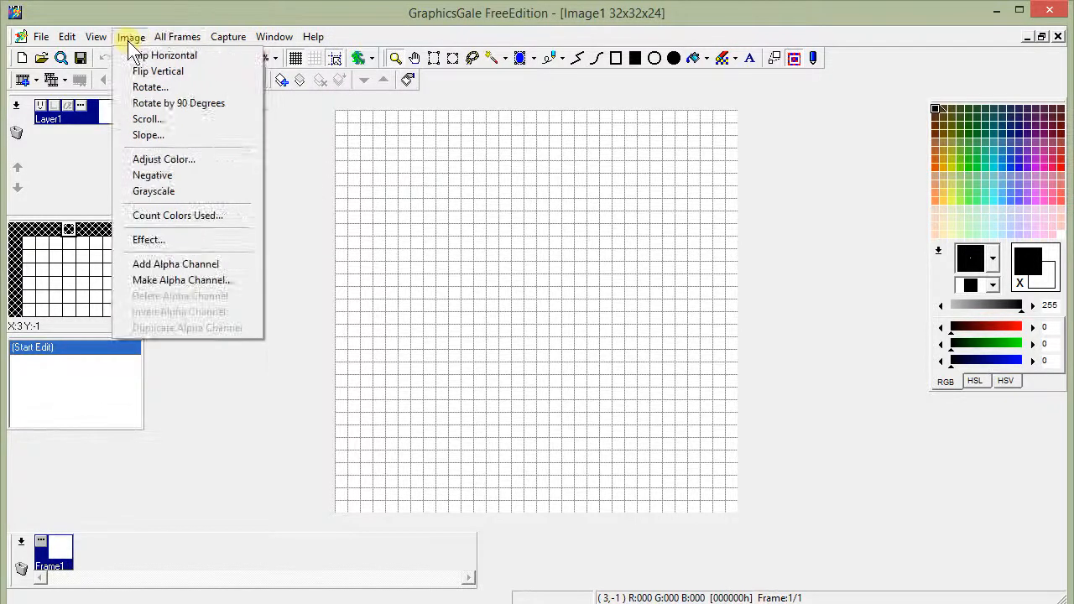
mouse_move(105, 39)
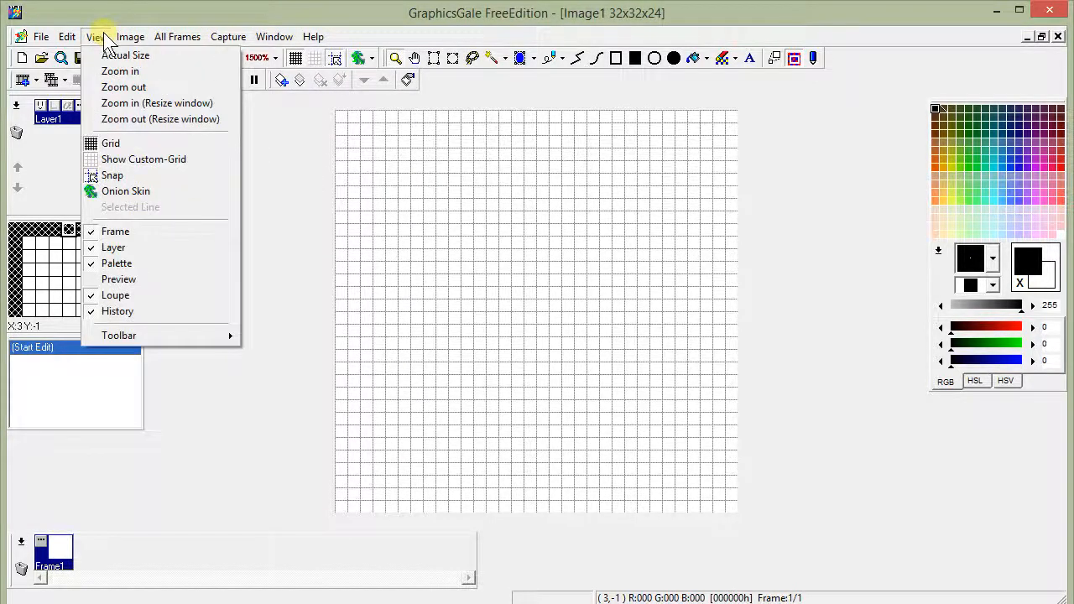
click(126, 279)
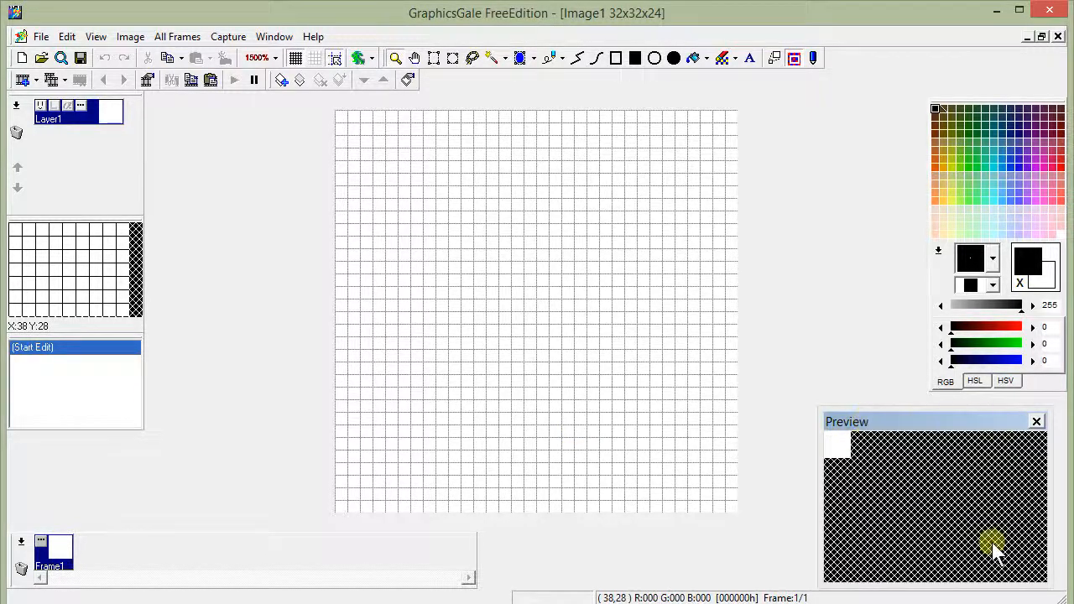
right_click(885, 440)
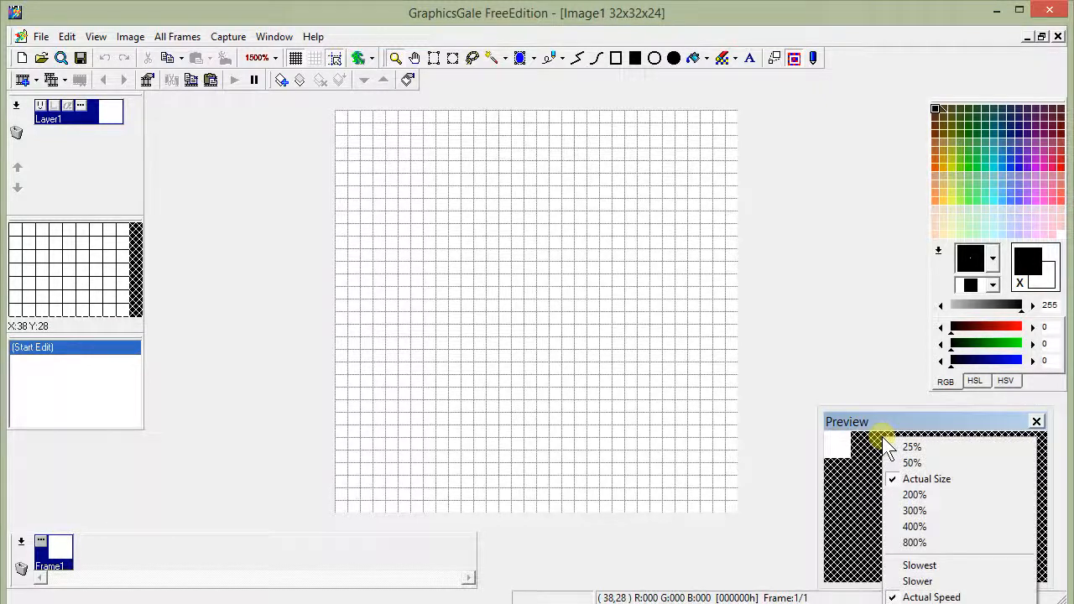
click(916, 527)
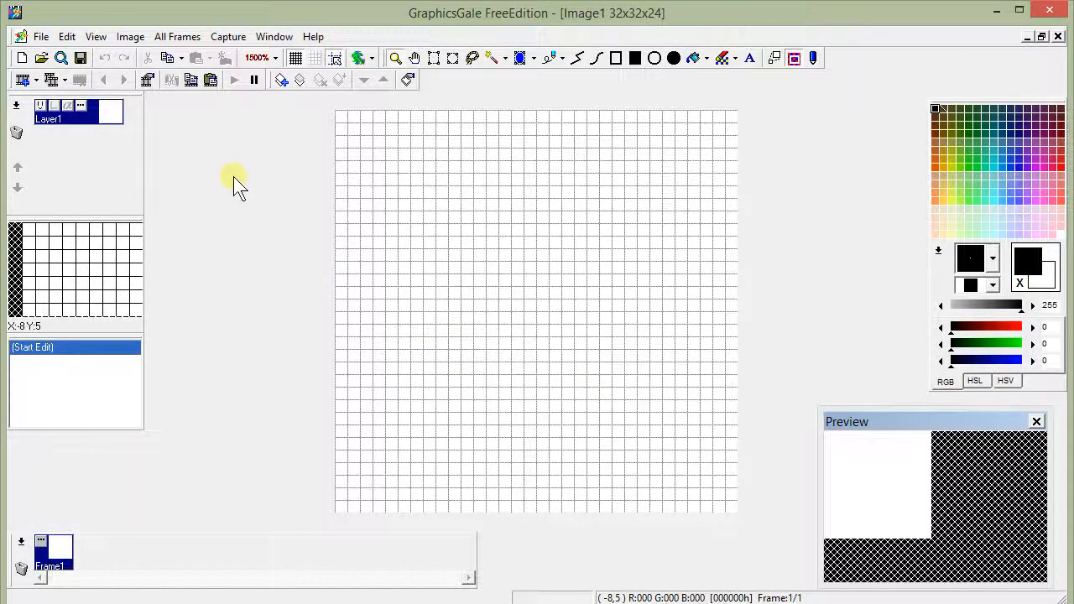
- Rename Layer1 to "head", keeping its white transparent color and full opacity
right_click(53, 118)
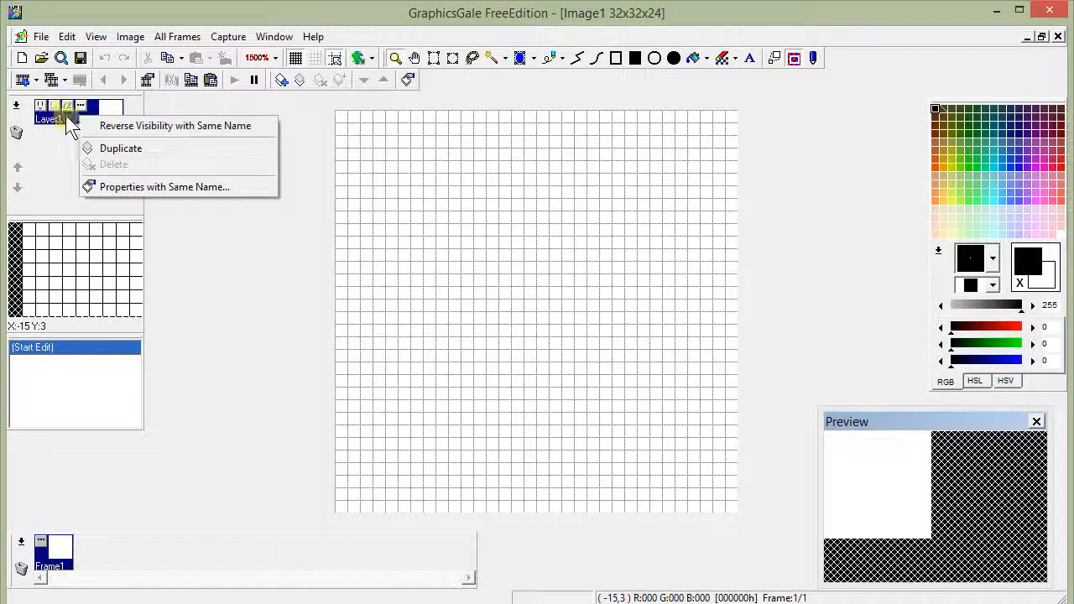
click(116, 186)
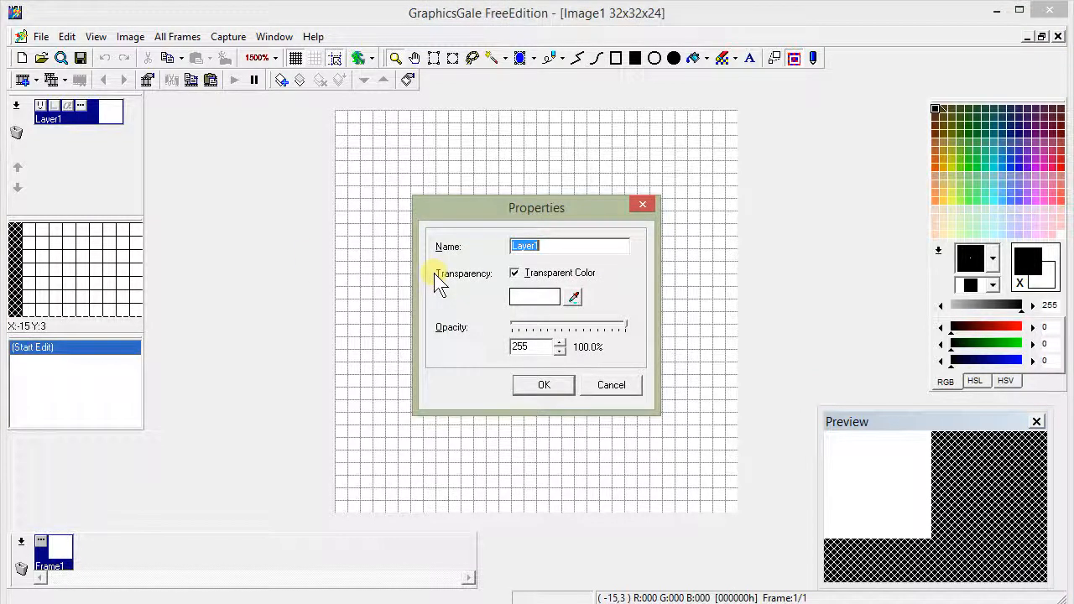
text(head)
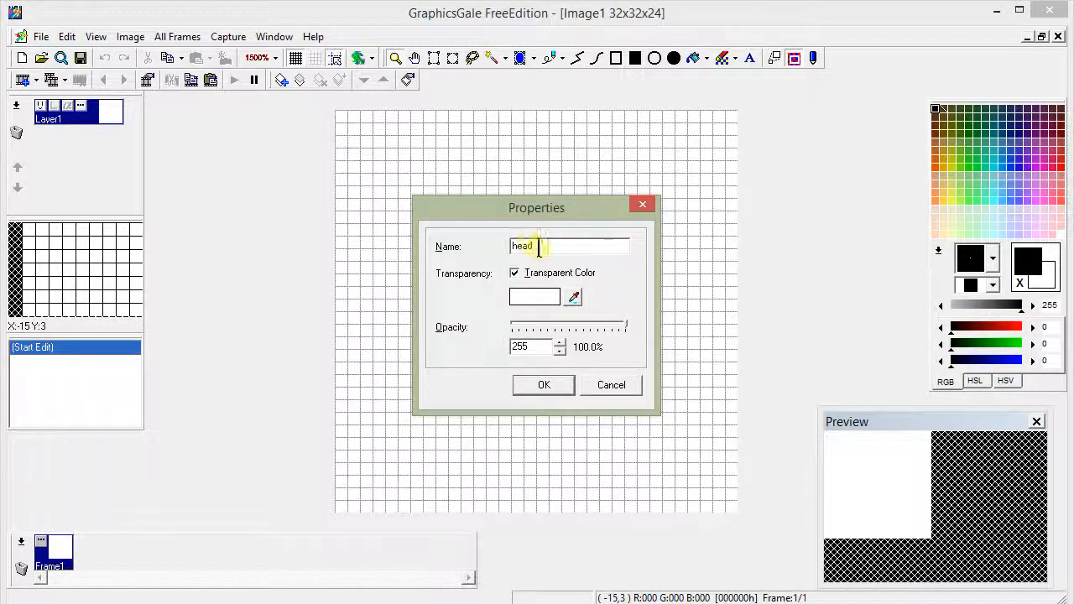
click(557, 382)
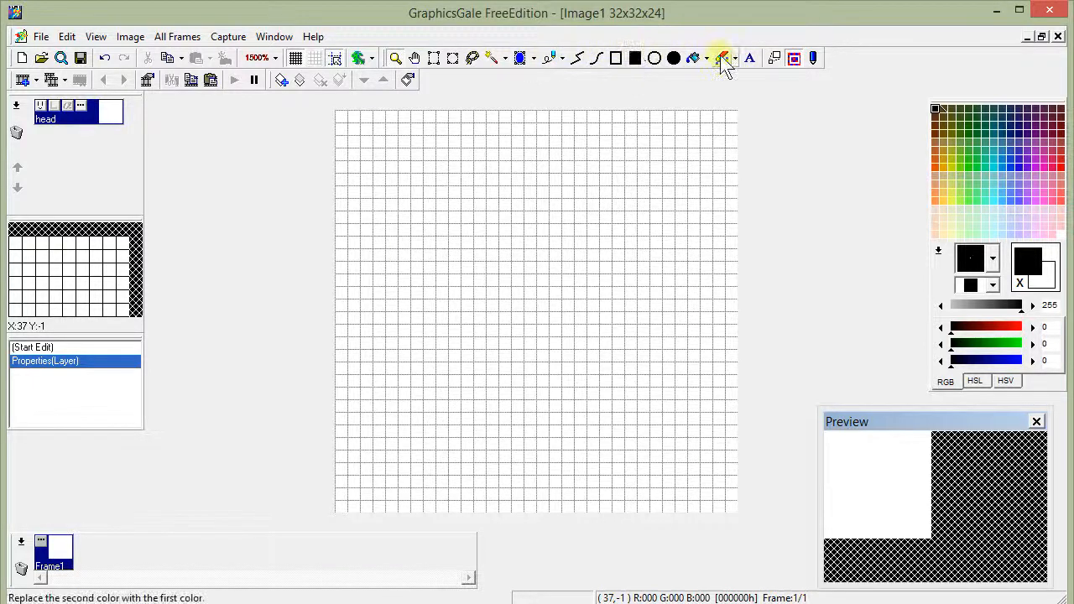
- Choose the outline Oval tool and set the drawing color to green (RGB 2, 218, 55)
click(676, 66)
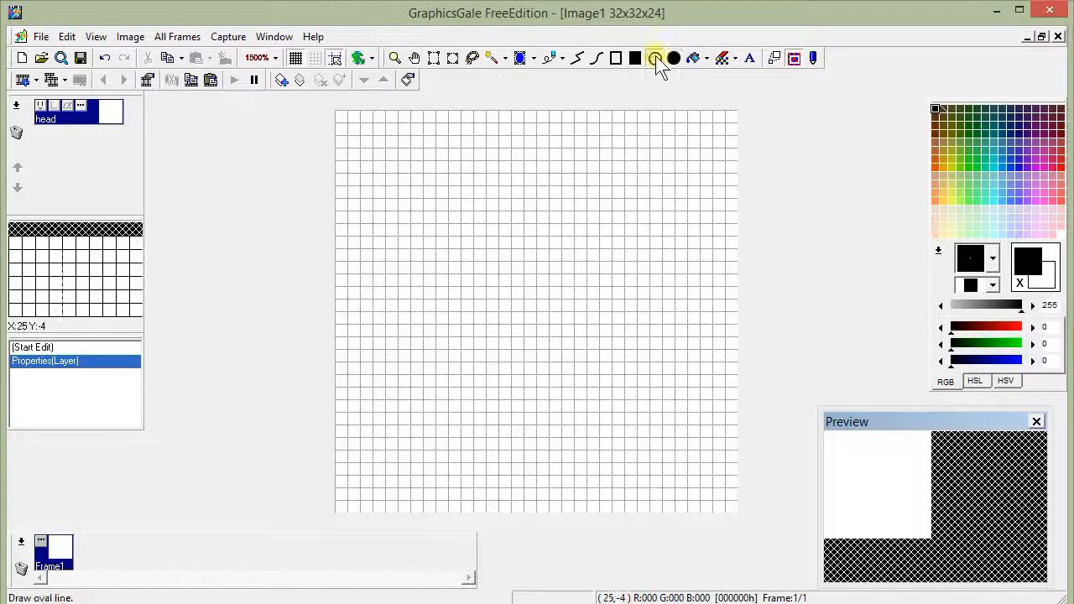
right_click(975, 167)
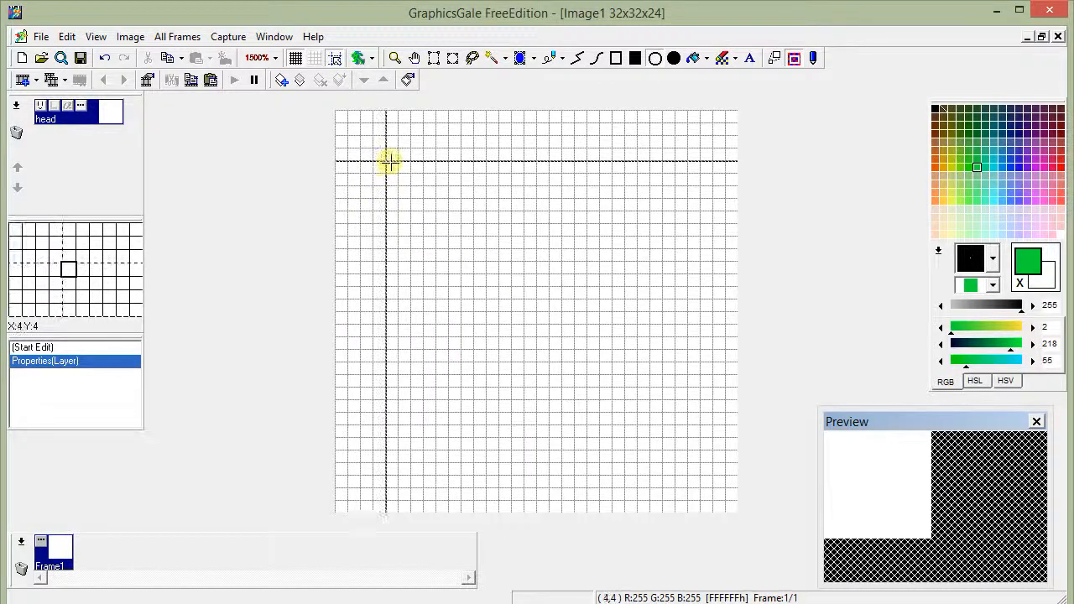
drag(376, 169, 720, 427)
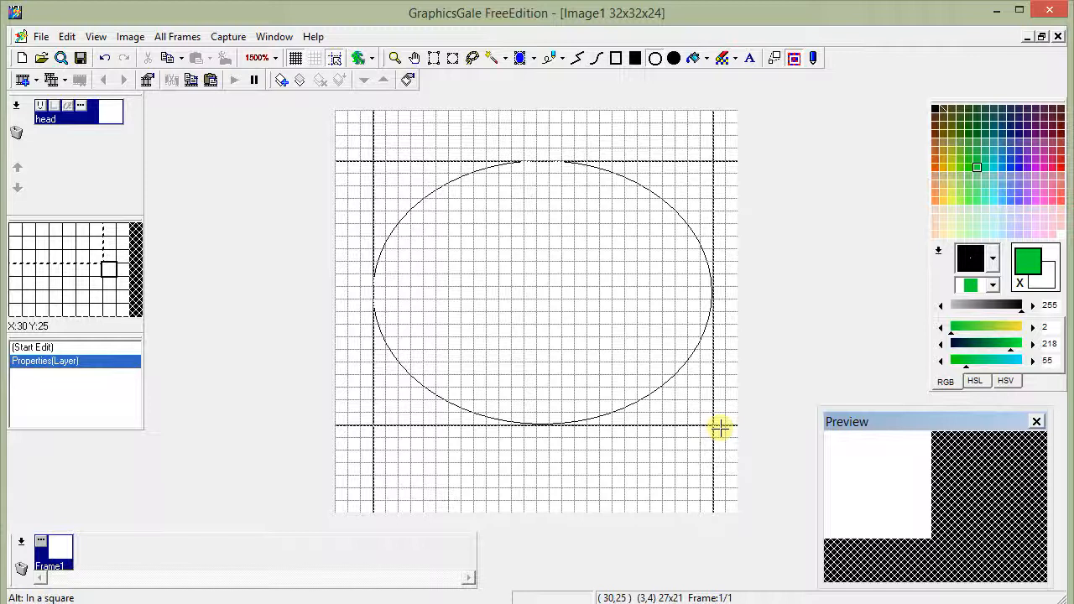
drag(719, 427, 720, 427)
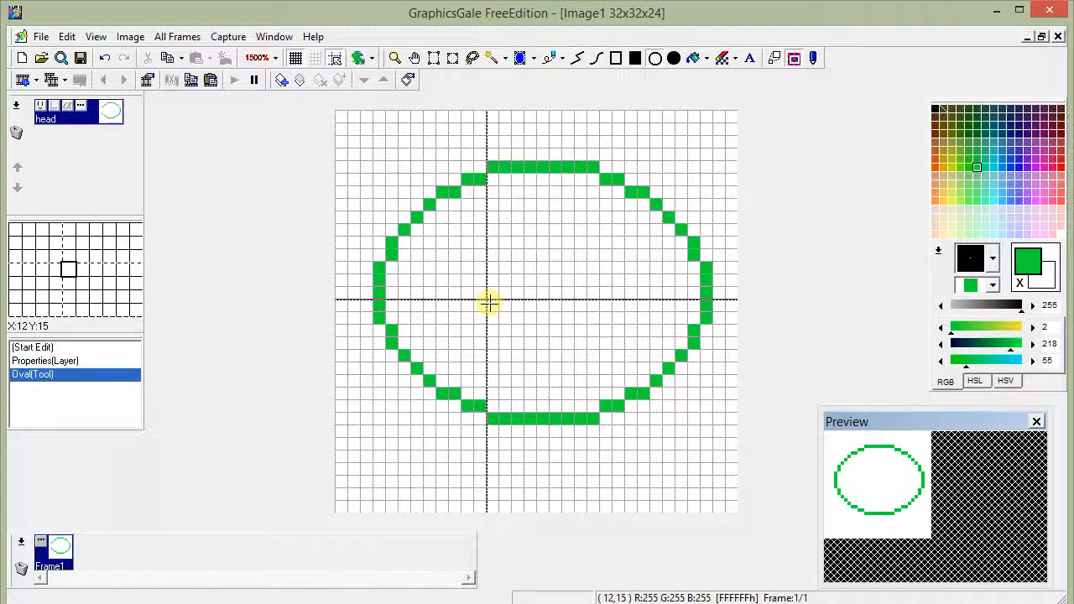
key(ctrl+z)
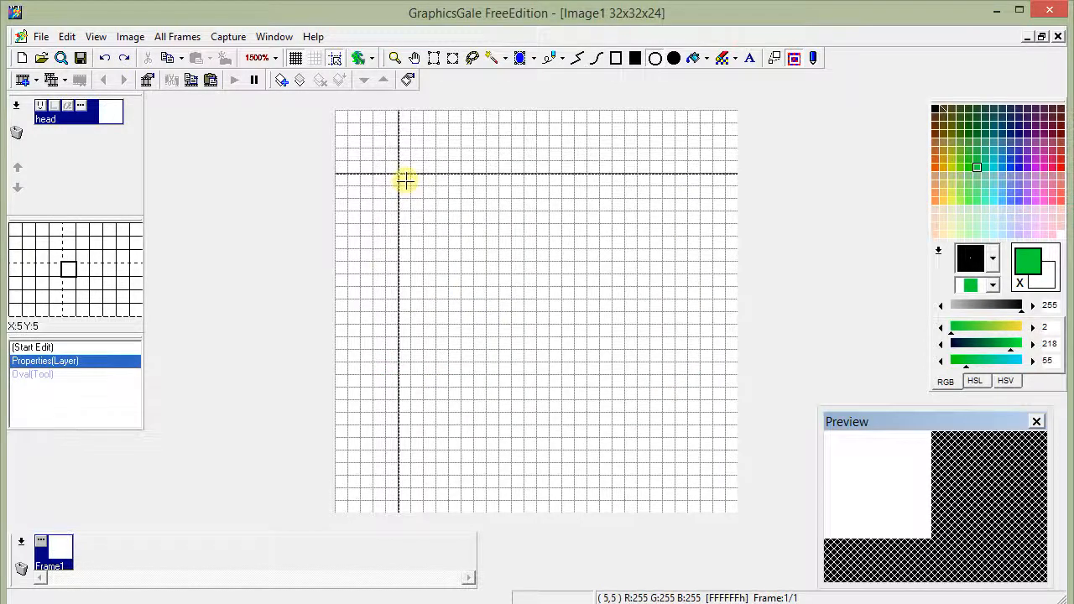
- Draw a green oval outline about 22 x 19 pixels on the head layer, starting at pixel (5,5)
drag(405, 182, 680, 413)
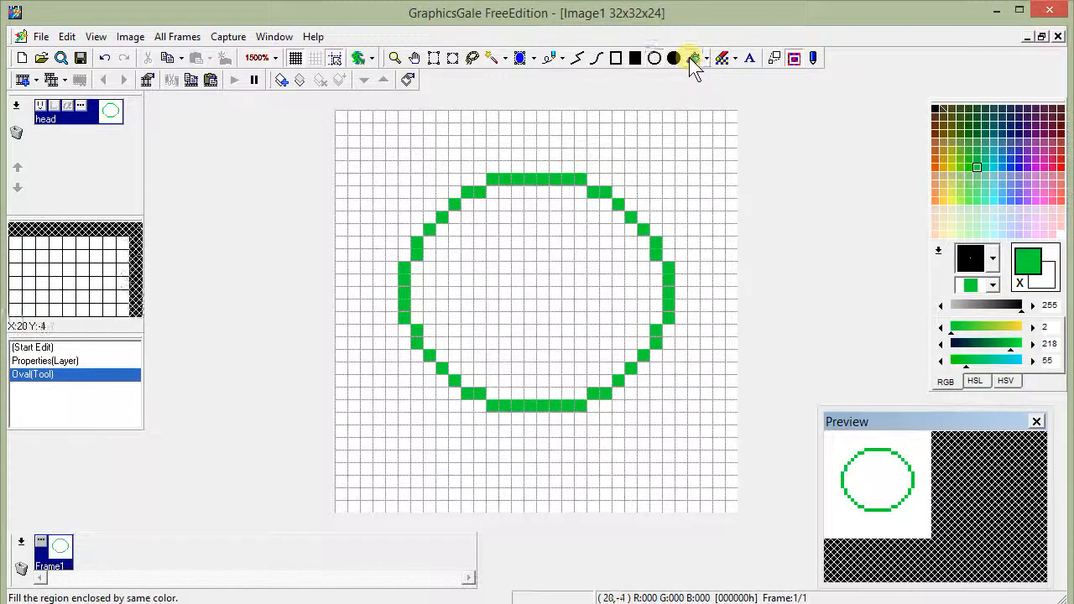
- Fill the inside of the head outline with muted green (RGB 67, 153, 88)
click(975, 141)
click(585, 287)
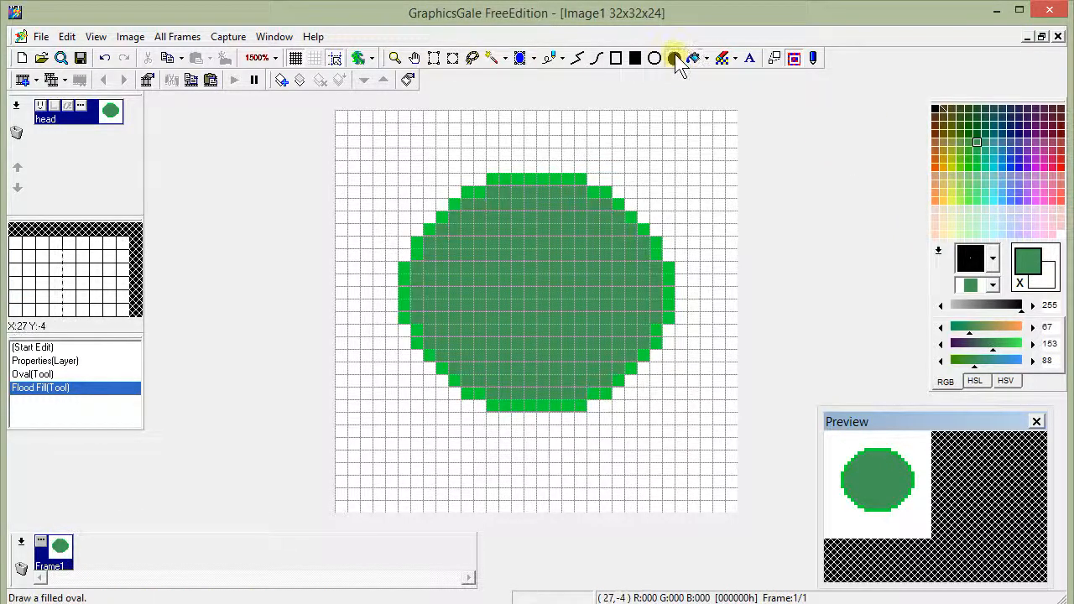
- Draw a filled yellow (RGB 191, 218, 2) oval about 14 x 6 pixels on the lower head, starting at pixel (9,15)
click(951, 164)
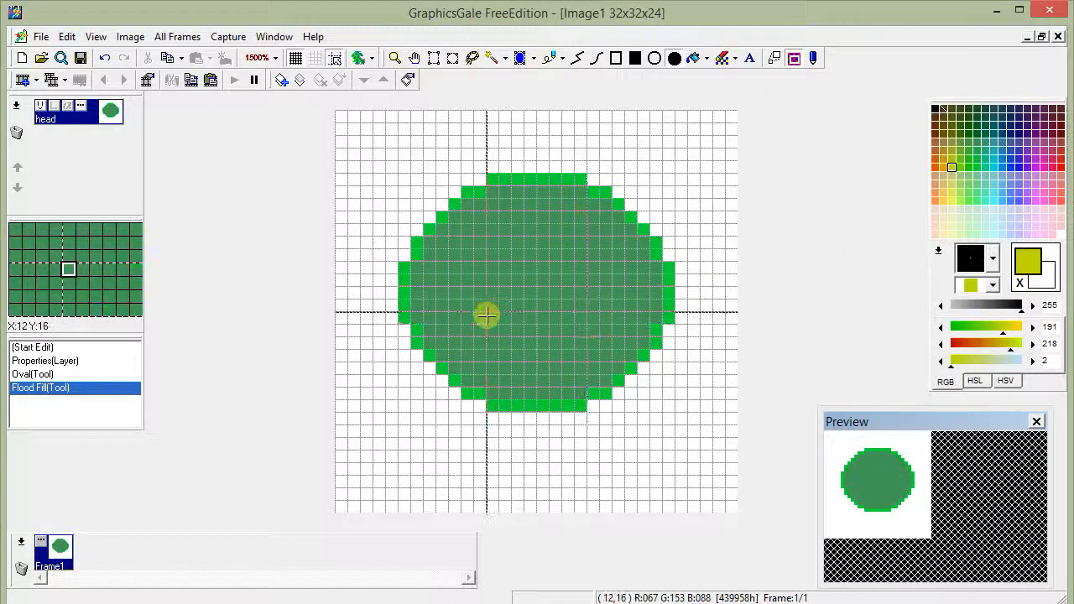
drag(476, 312, 607, 384)
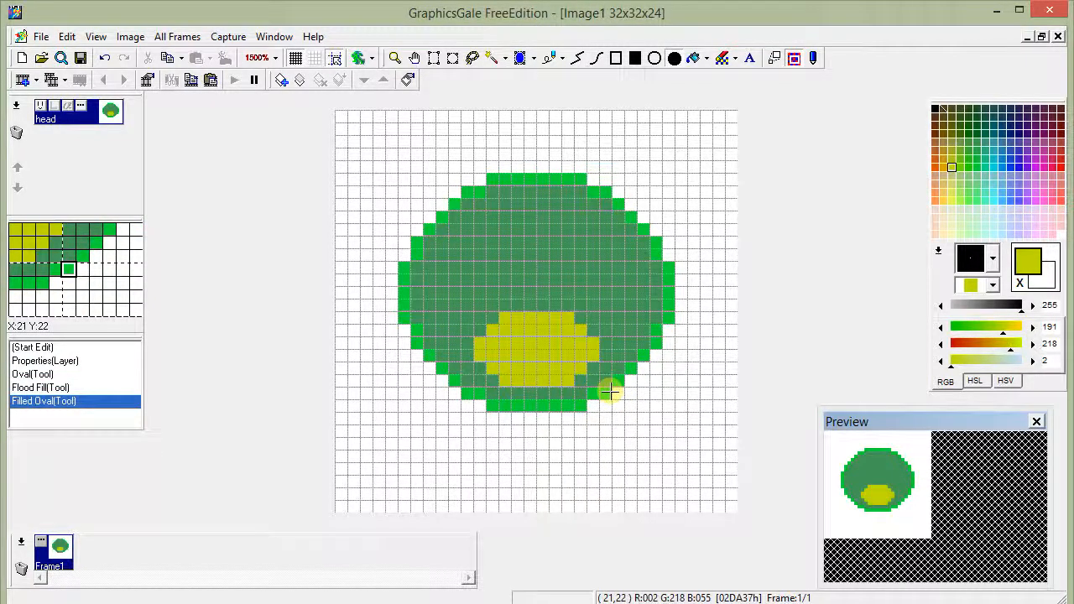
key(ctrl+z)
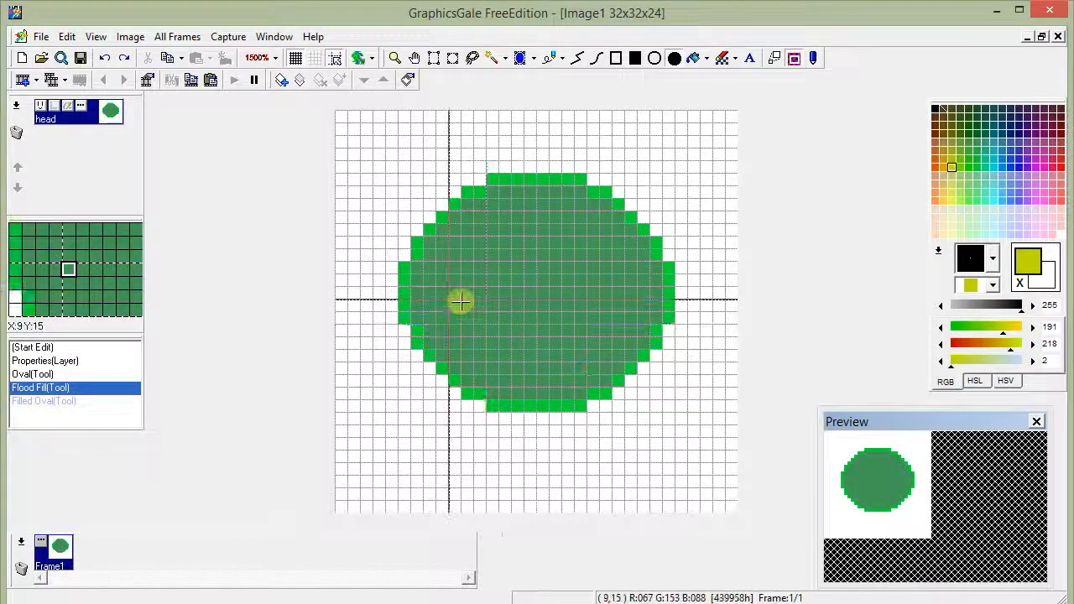
drag(459, 302, 636, 378)
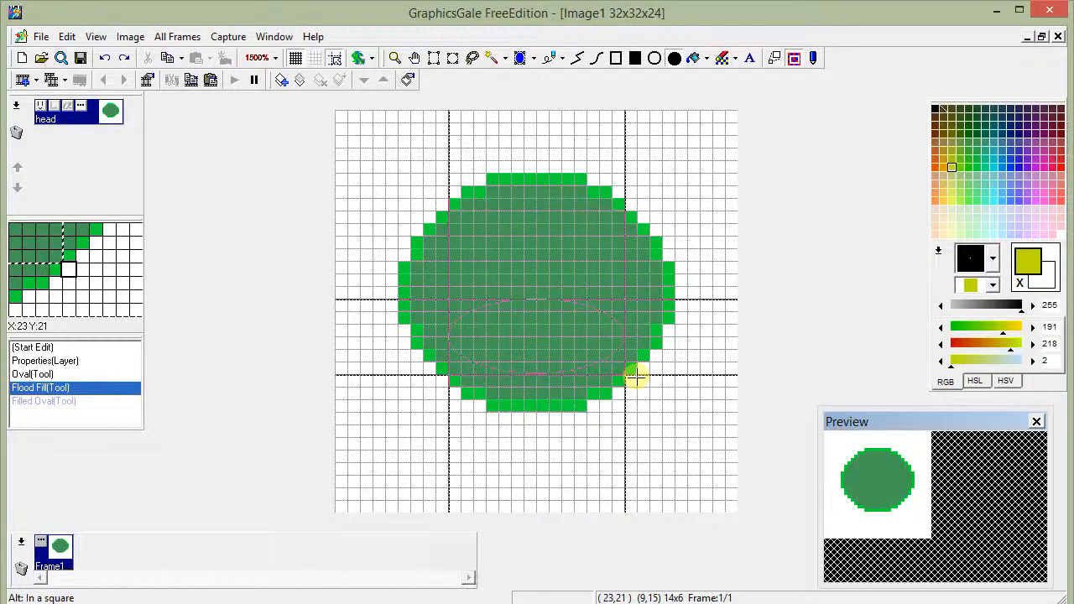
drag(636, 378, 635, 377)
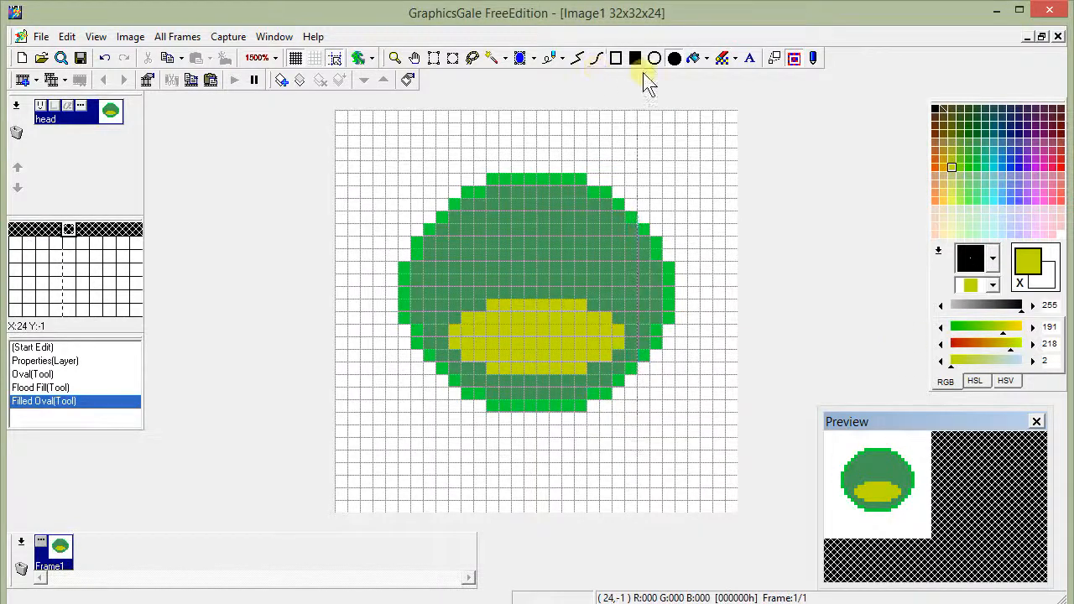
- Draw two single-pixel black eyes with the Pen tool inside the yellow oval, at pixels (18,18) and (13,18)
click(547, 62)
click(935, 109)
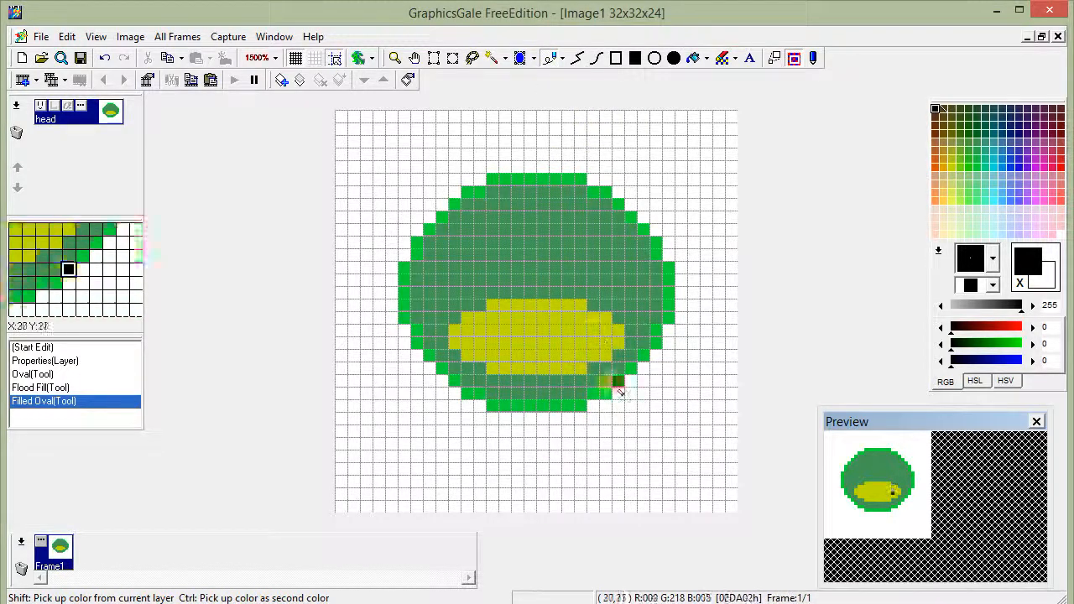
click(569, 344)
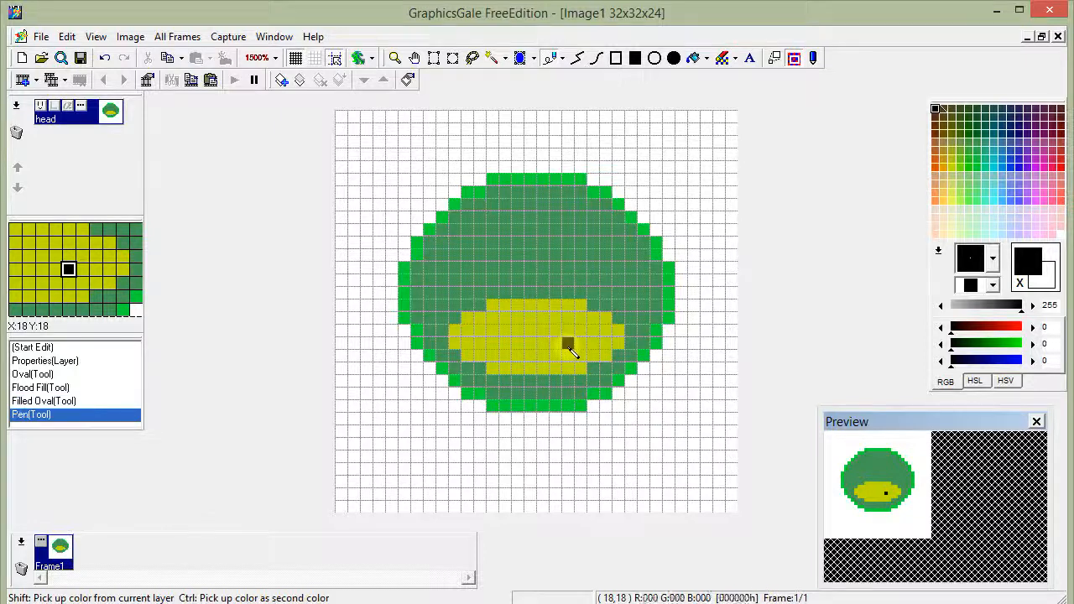
click(506, 345)
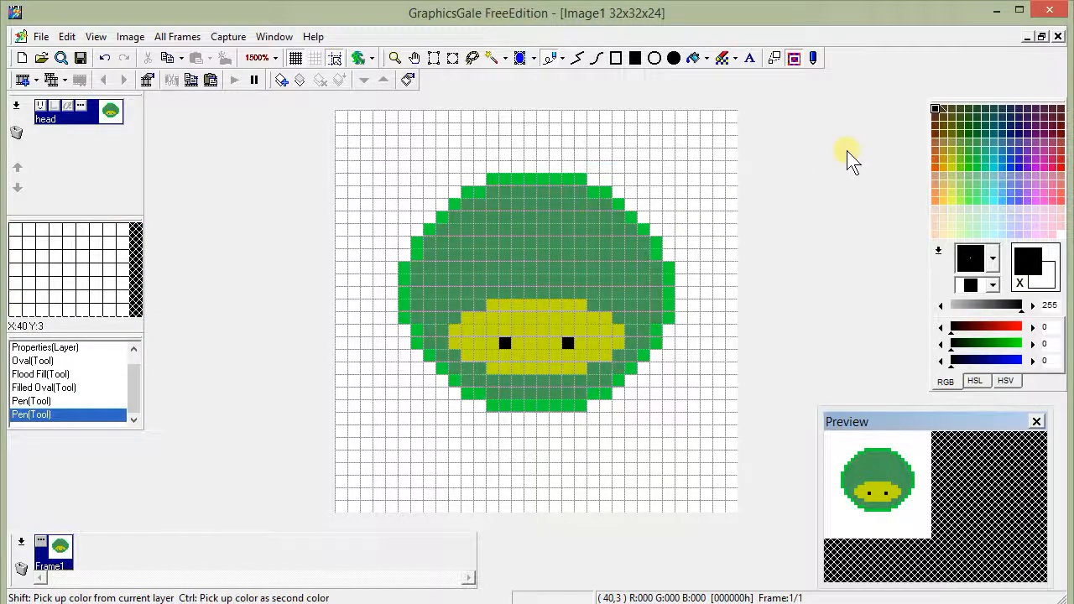
- Draw a filled olive (RGB 88, 98, 12) oval about 10 x 5 pixels on the upper head, with a smaller dark green (RGB 55, 77, 33) oval inside
click(948, 126)
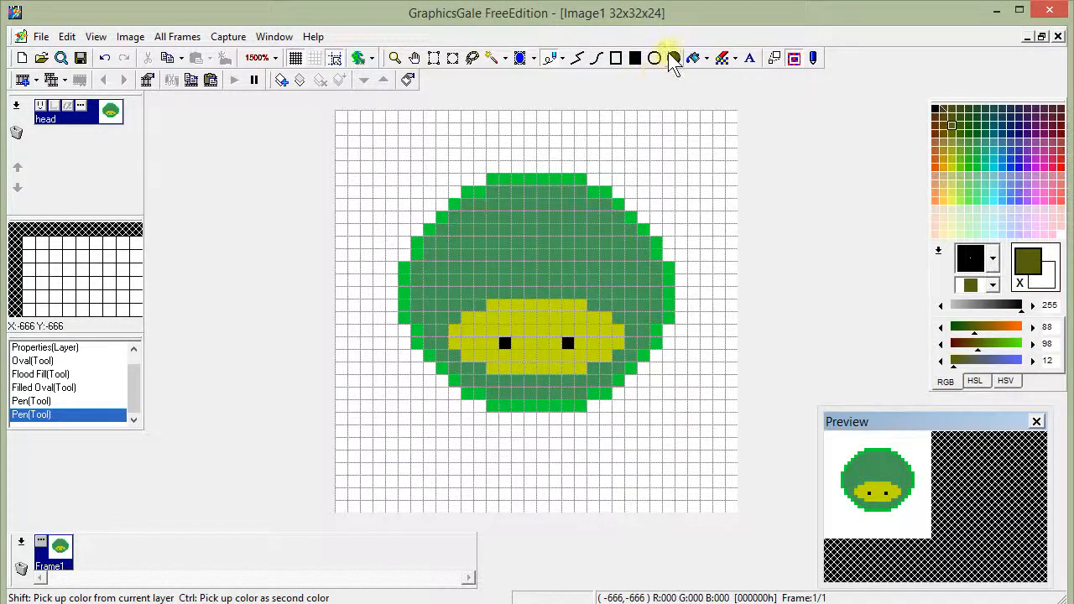
drag(474, 228, 608, 288)
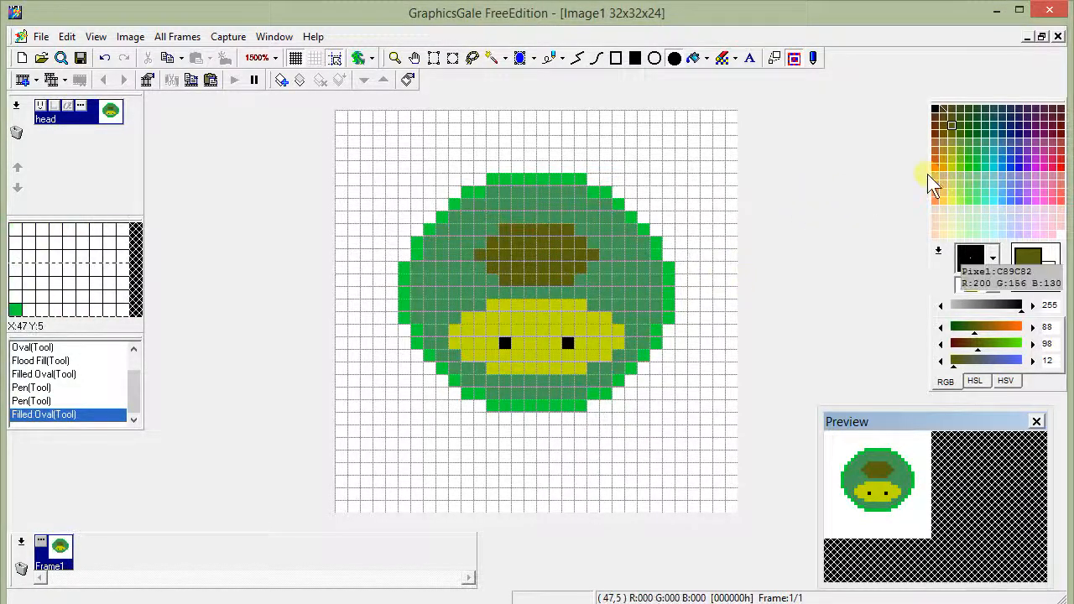
click(944, 126)
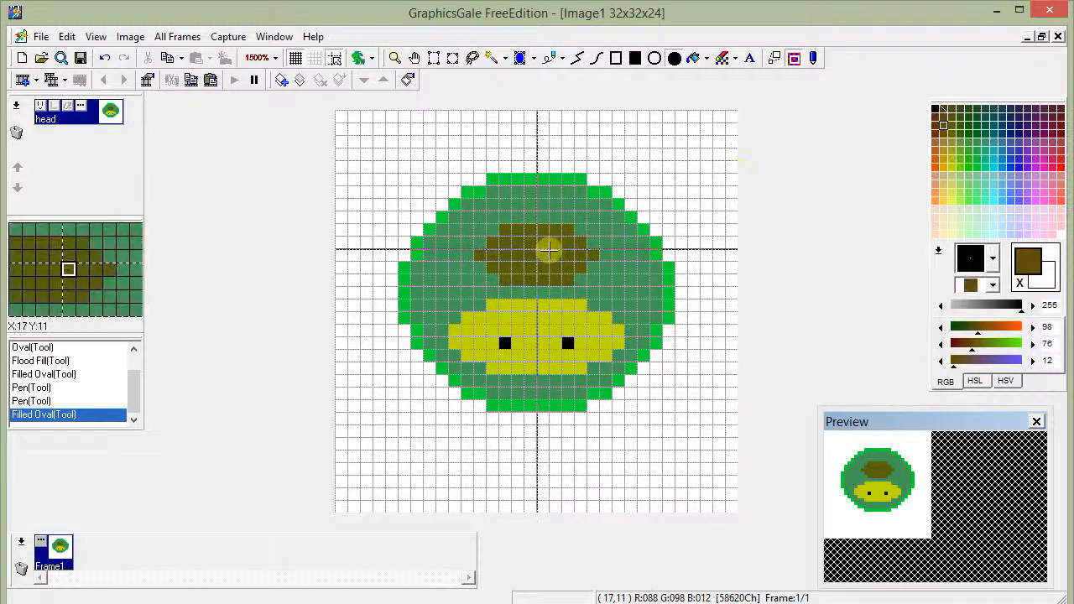
drag(510, 243, 574, 265)
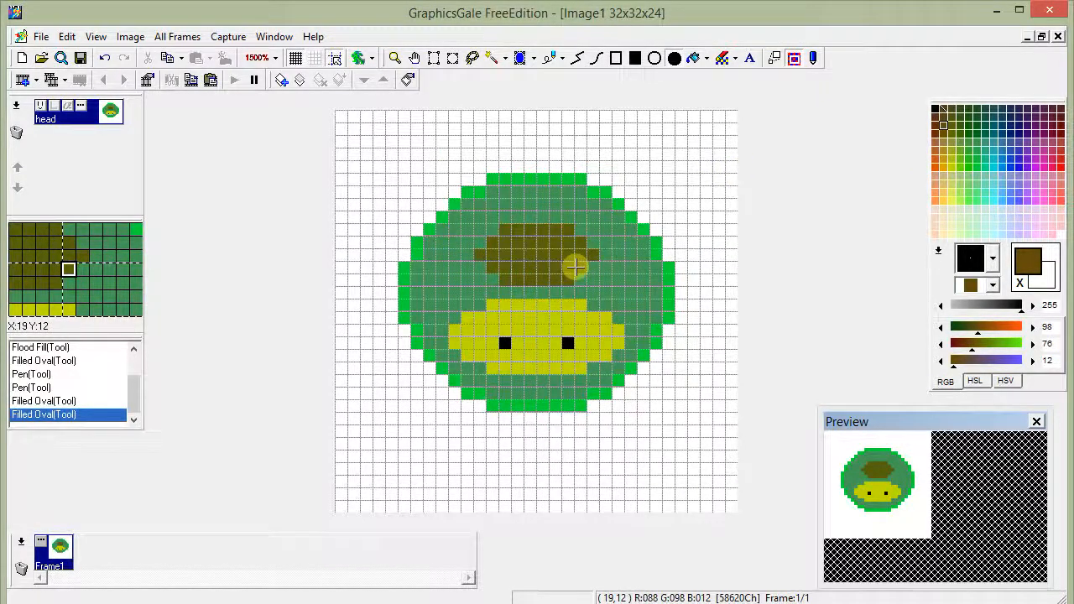
click(960, 109)
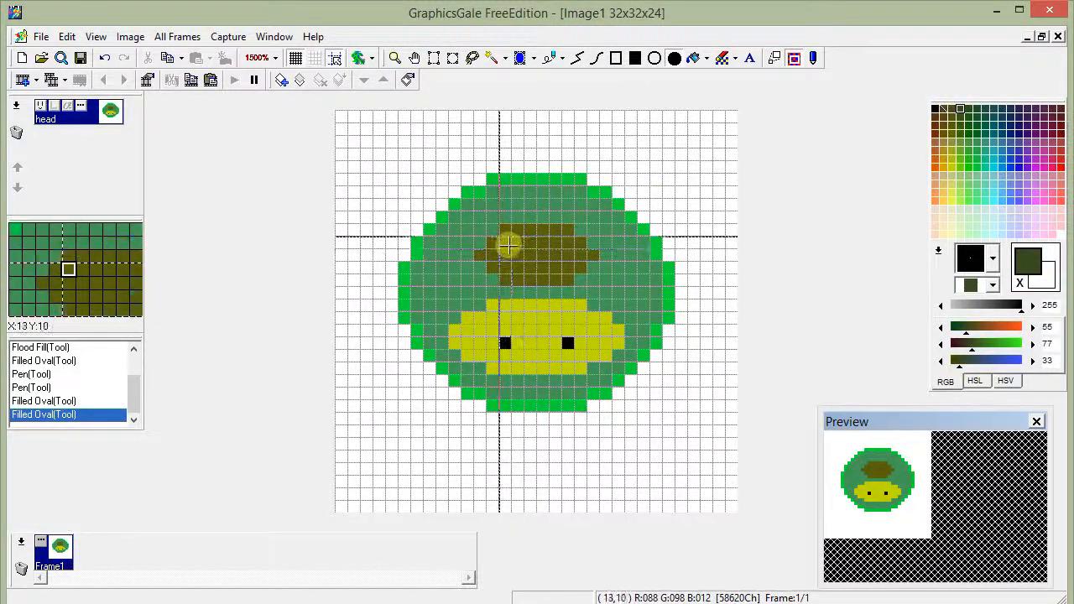
drag(505, 241, 575, 274)
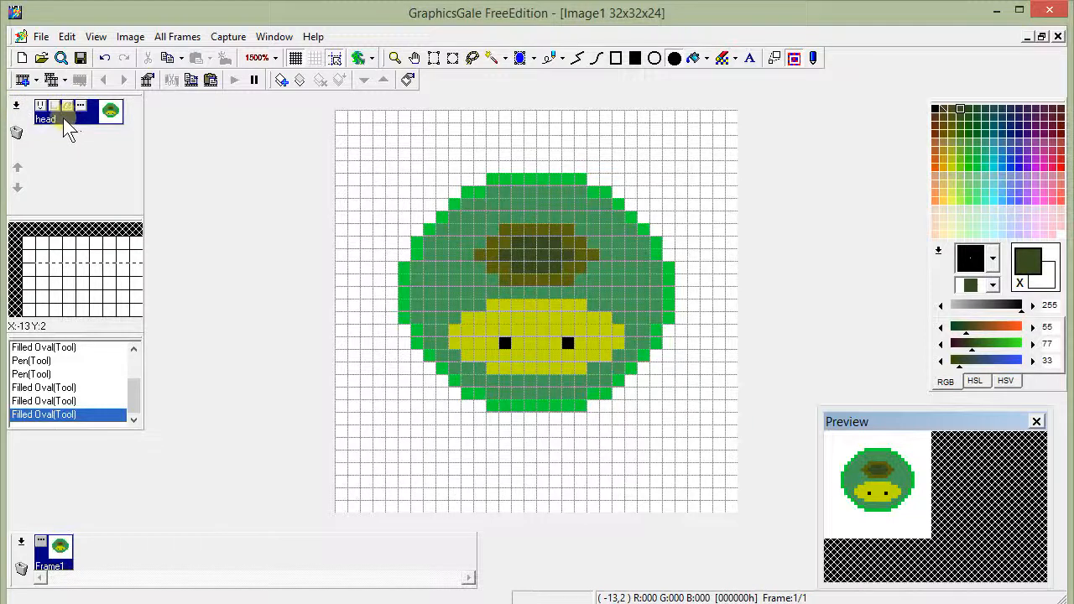
- Add a layer named "feet" with a white transparent color and place it below the head layer
click(21, 108)
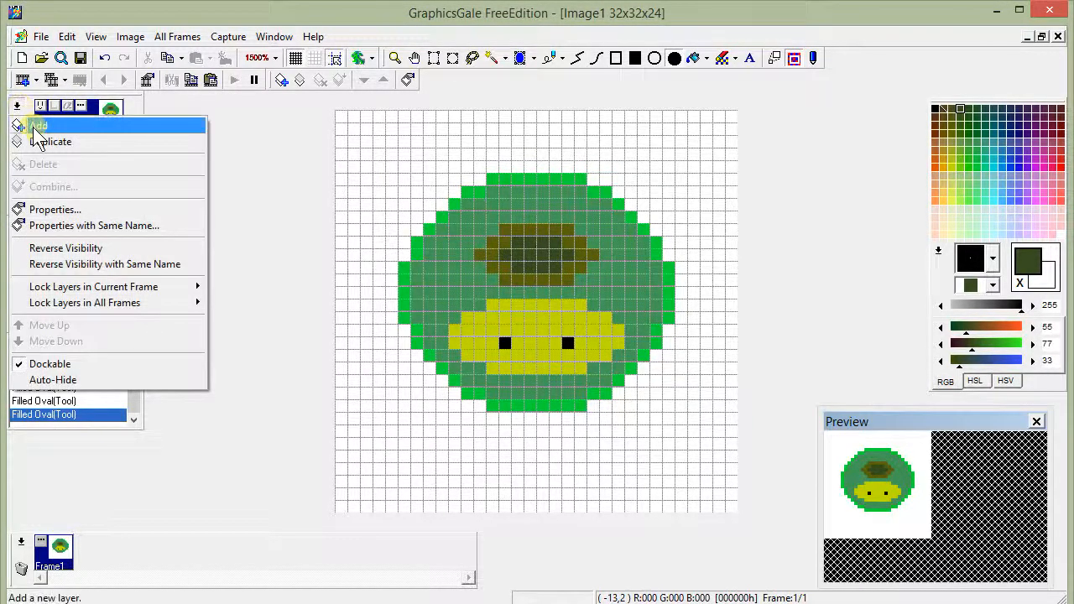
click(35, 125)
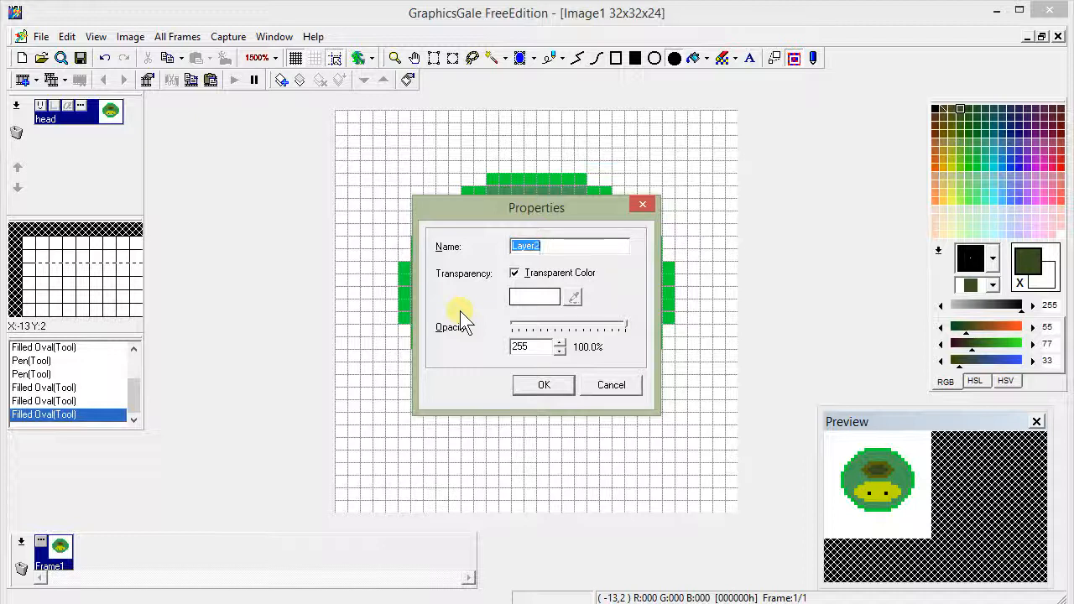
text(feet)
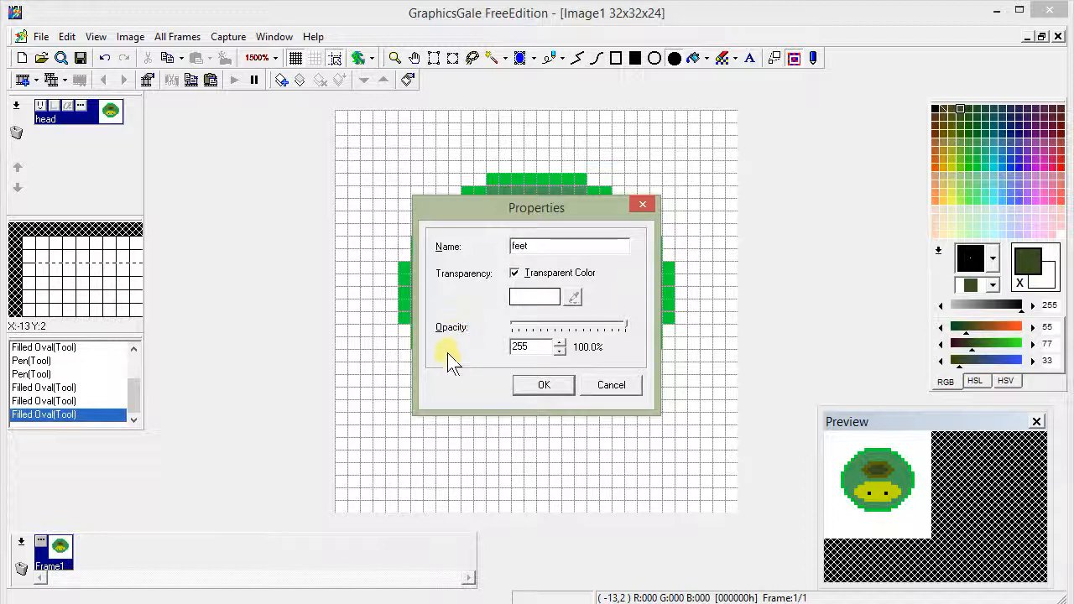
click(543, 385)
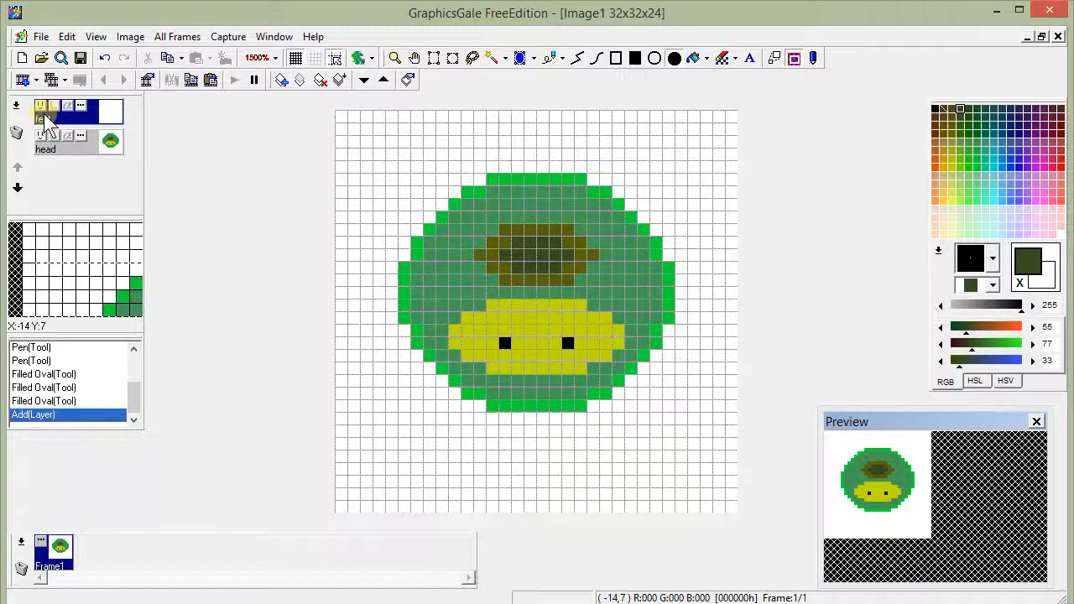
mouse_move(48, 124)
mouse_down()
mouse_move(53, 167)
mouse_move(44, 126)
mouse_up()
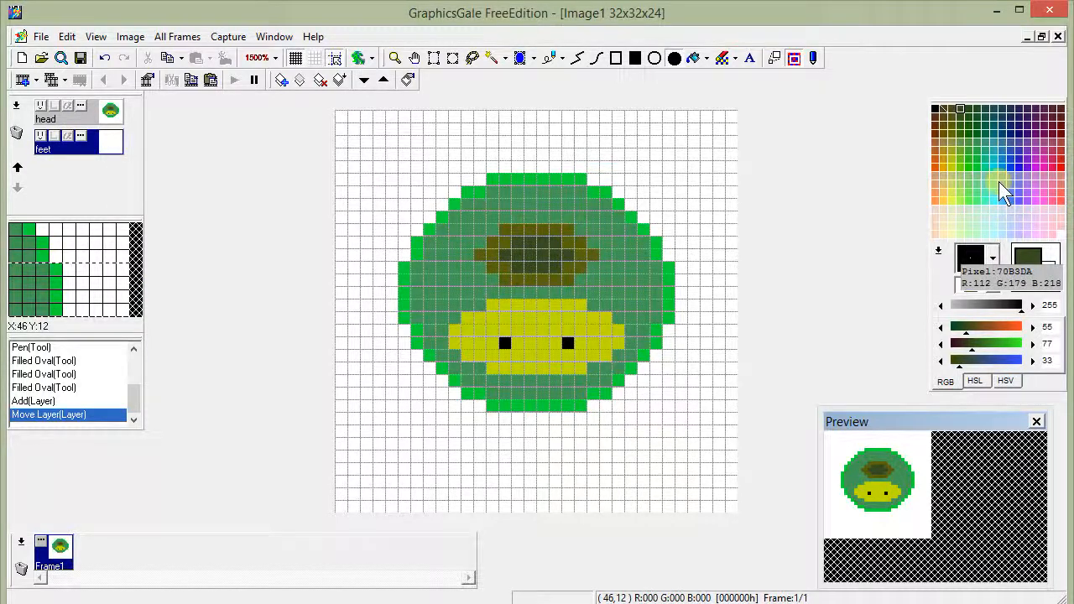
- Draw two green oval feet on the feet layer, at the head's upper left and lower right, filled with muted green (RGB 67, 153, 88)
click(654, 59)
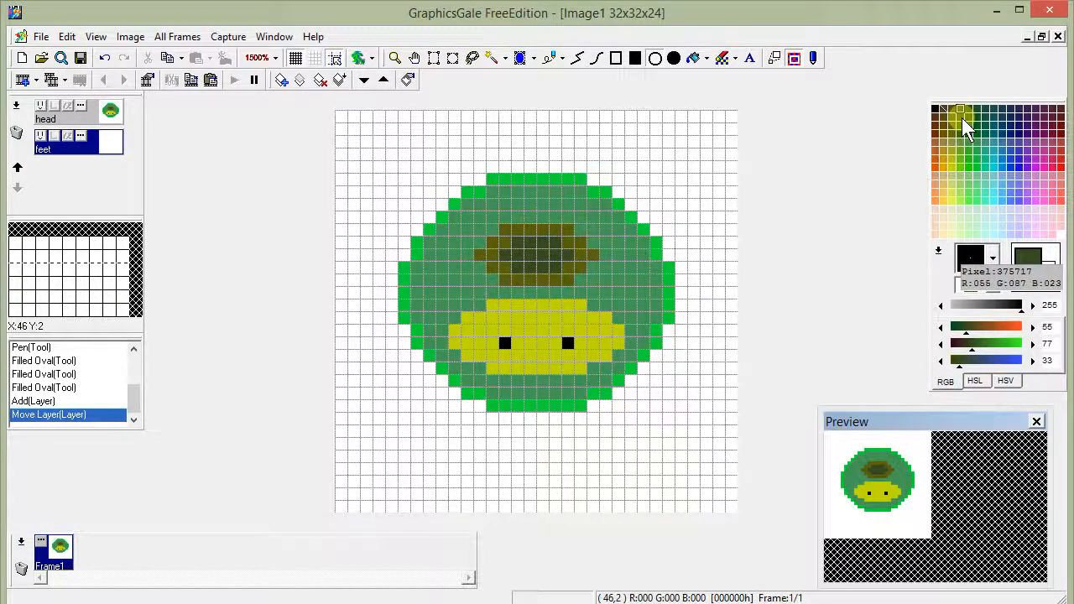
right_click(618, 245)
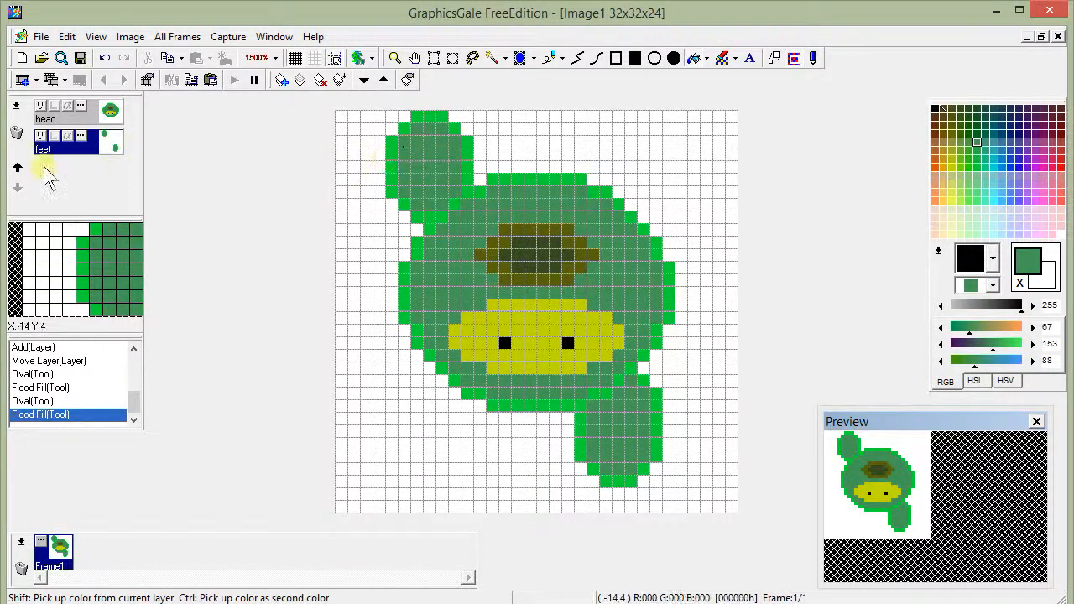
- Add another layer named "hands" with a white transparent color and full opacity
right_click(17, 109)
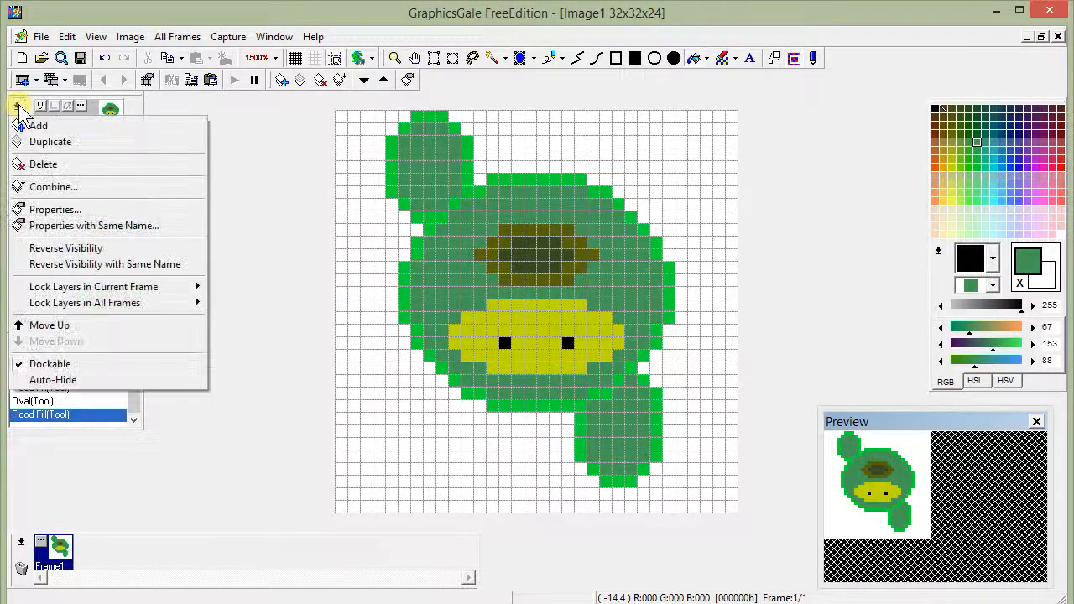
click(36, 125)
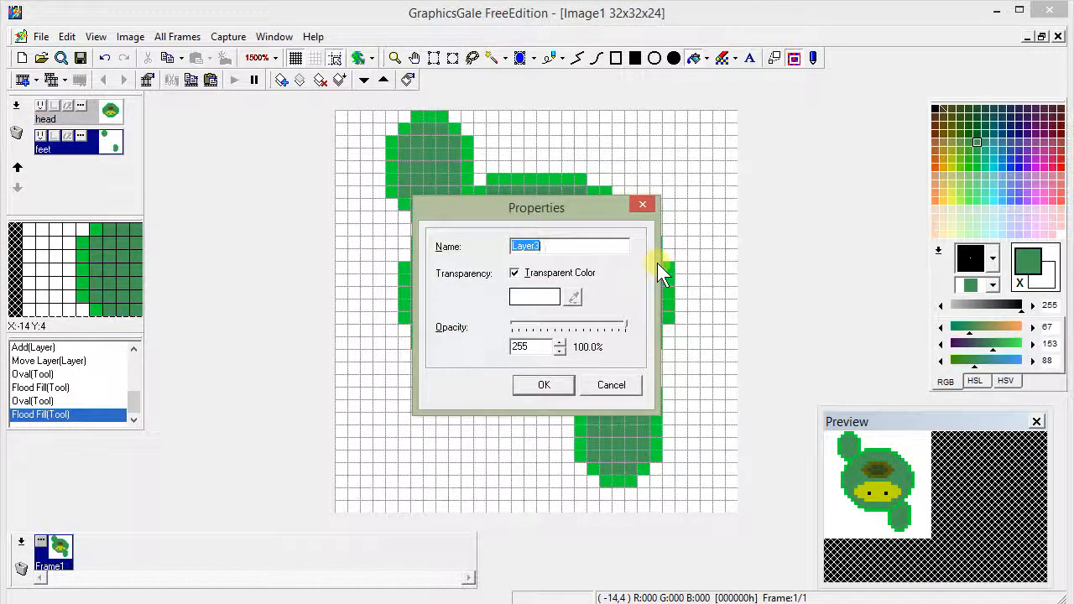
text(hands)
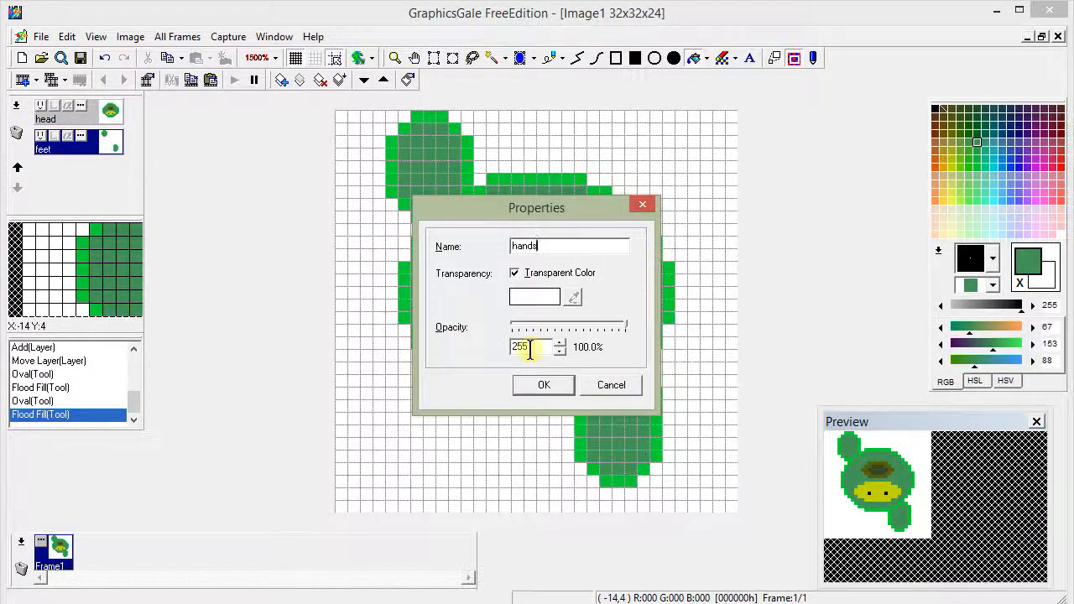
click(522, 378)
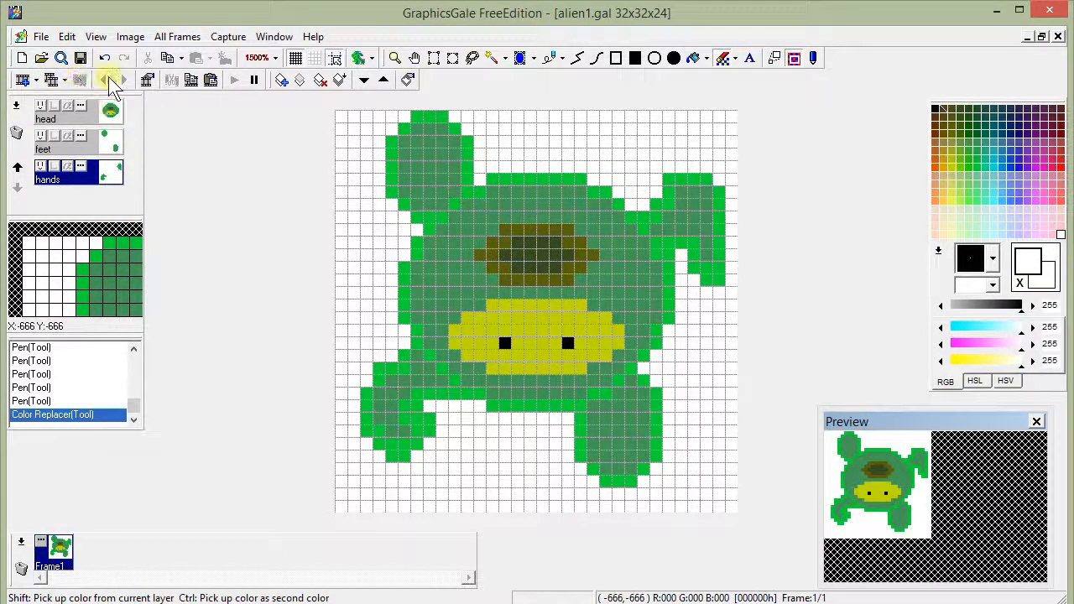
- Duplicate Frame1 as a new frame named "walk-left-2", keeping the delay of 60
click(65, 79)
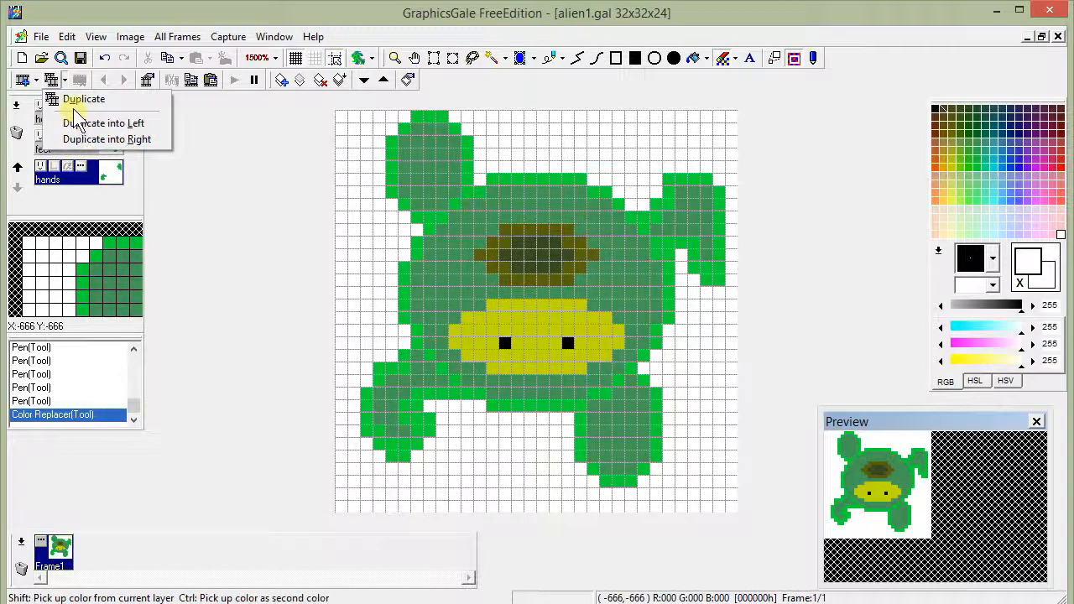
click(67, 17)
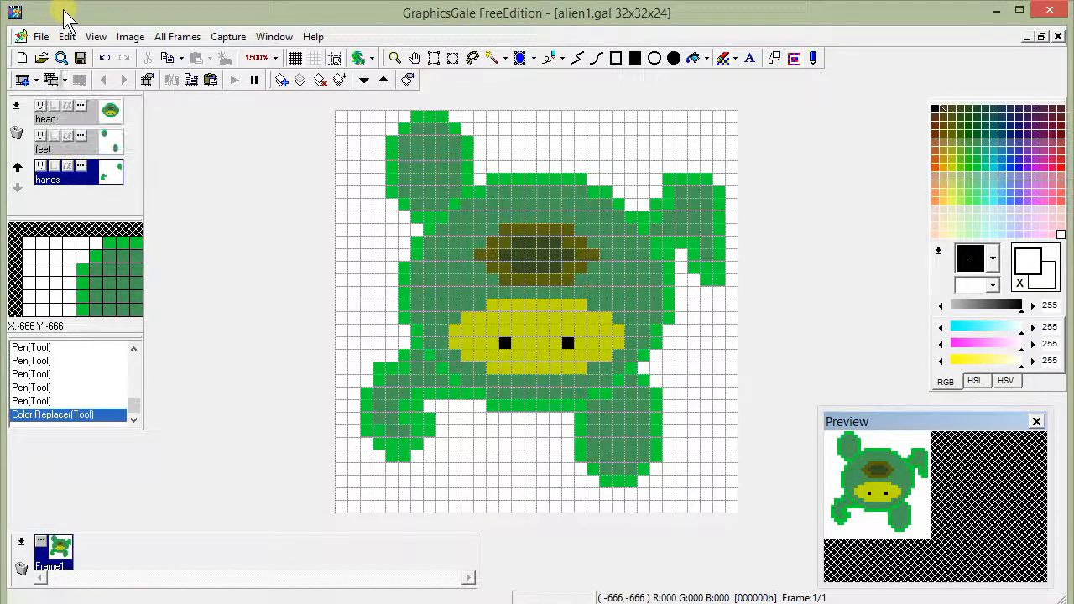
click(50, 80)
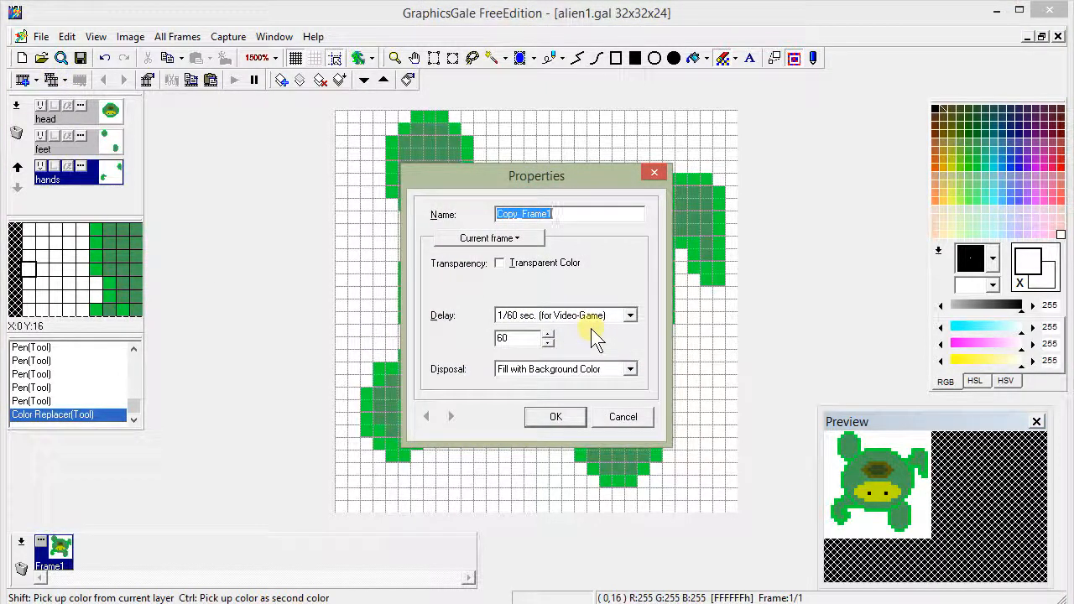
text(walk-left-2)
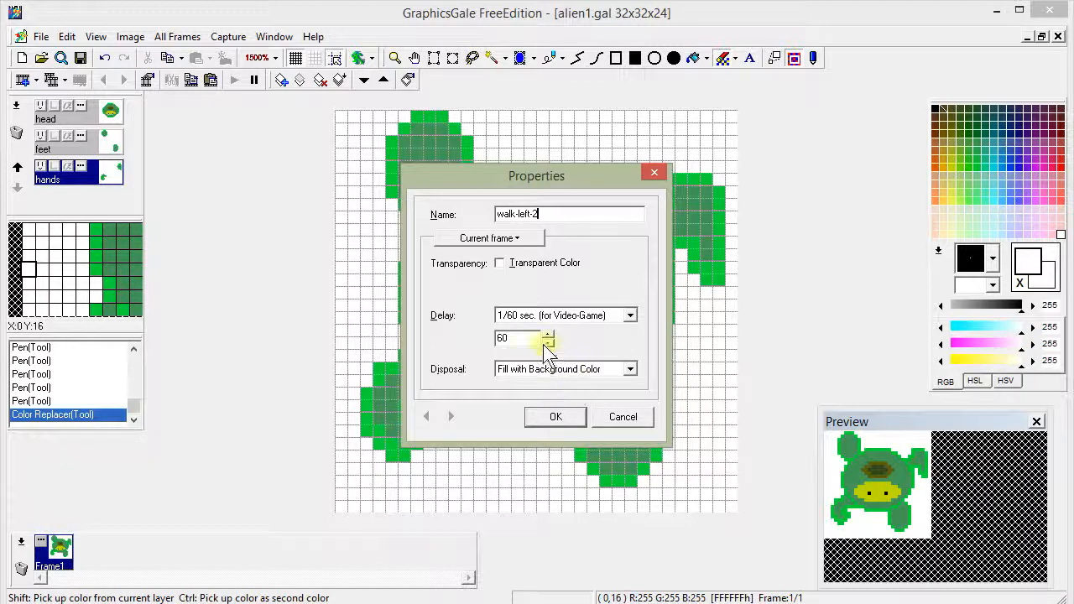
click(535, 418)
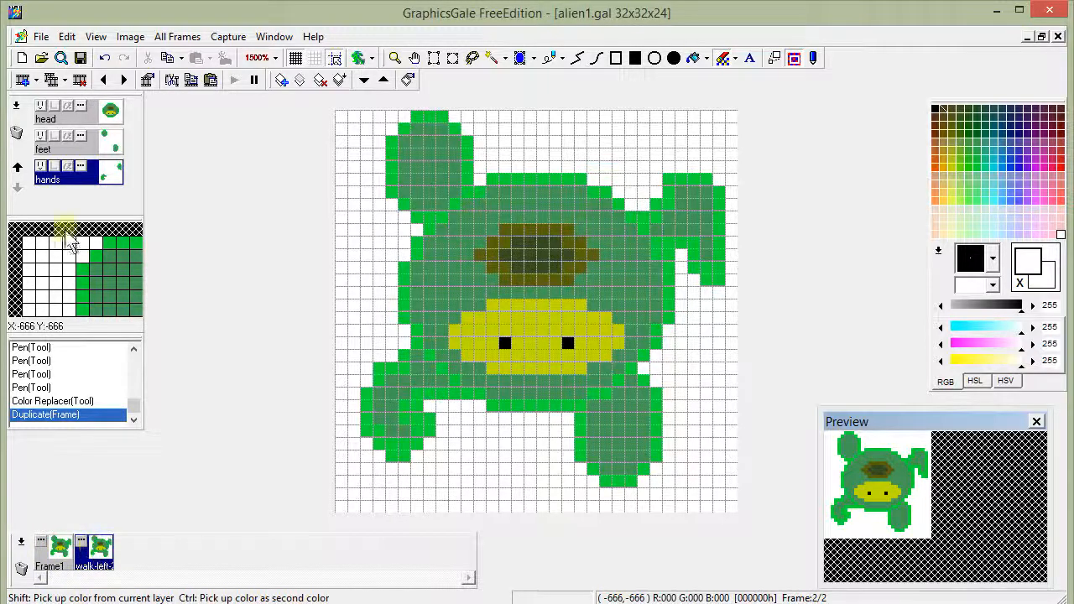
- Duplicate the walk-left-2 frame to its left as a new frame named "walk-right-1"
click(64, 80)
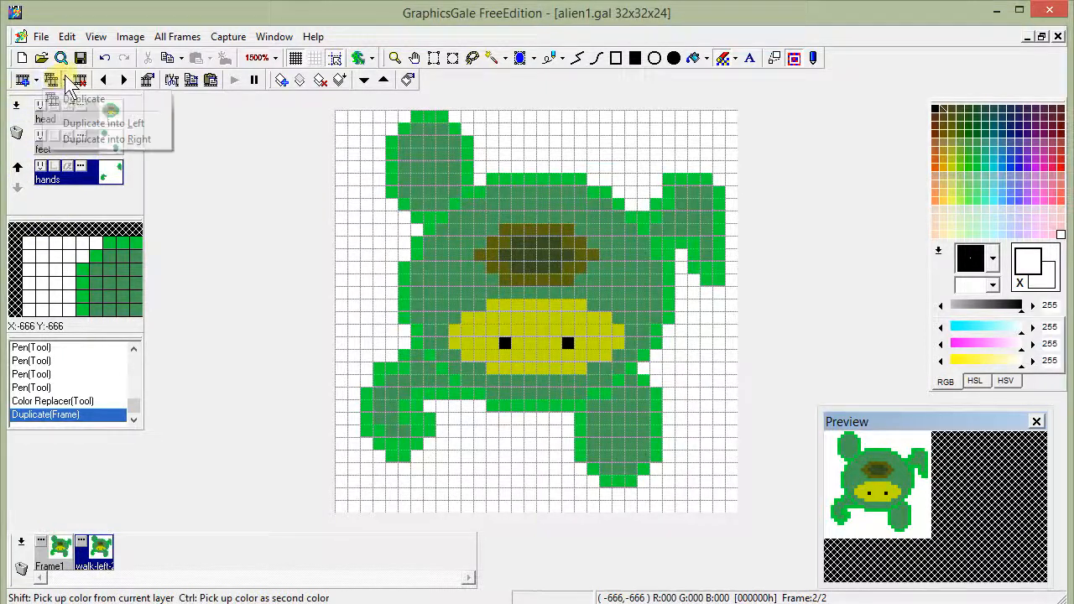
click(65, 82)
click(65, 81)
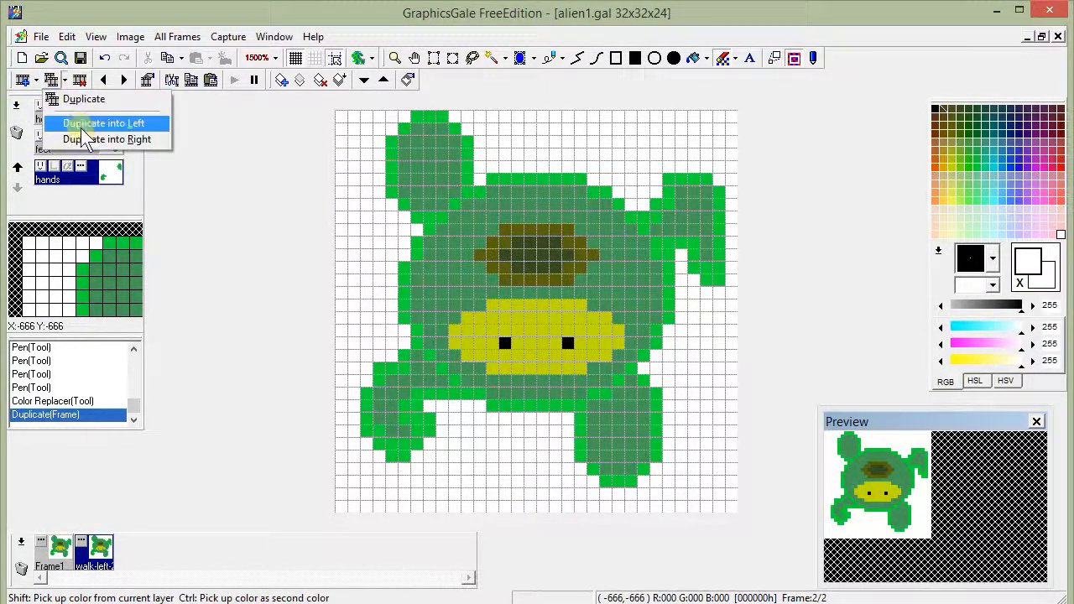
click(84, 124)
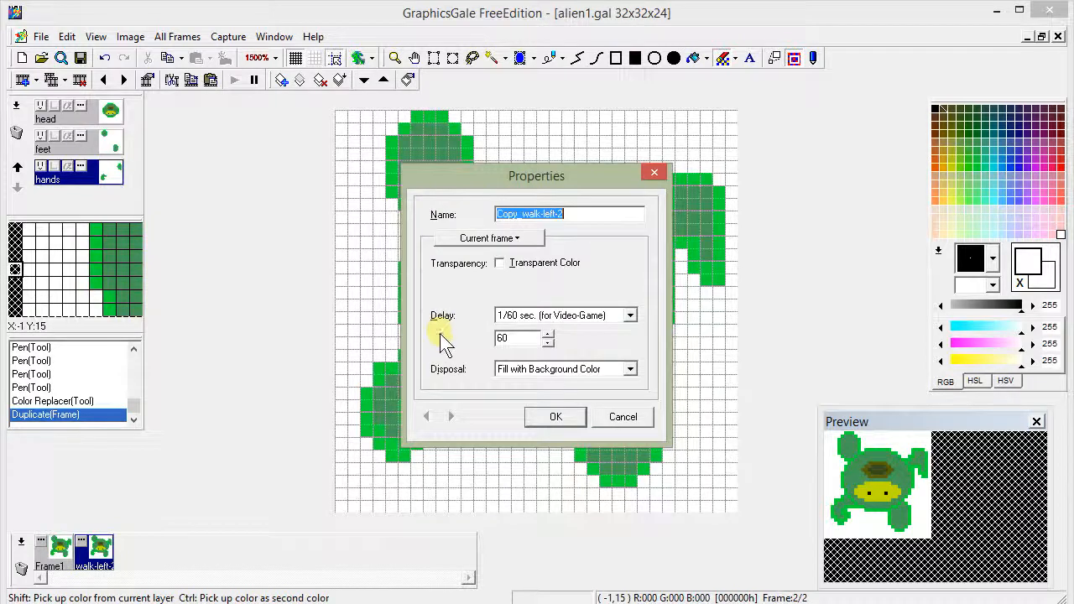
text(walk-right-1)
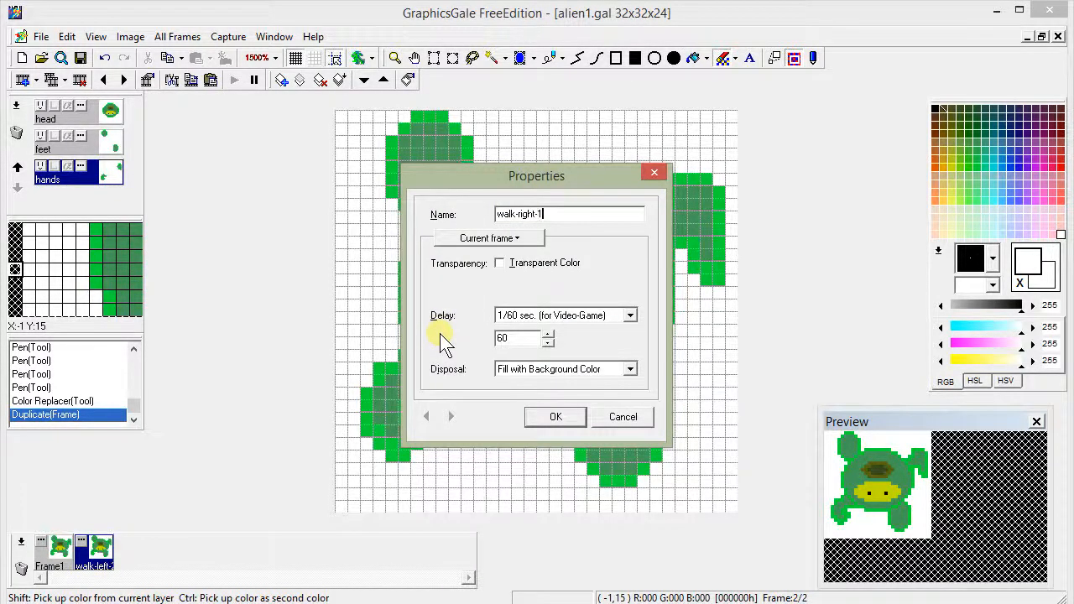
key(Return)
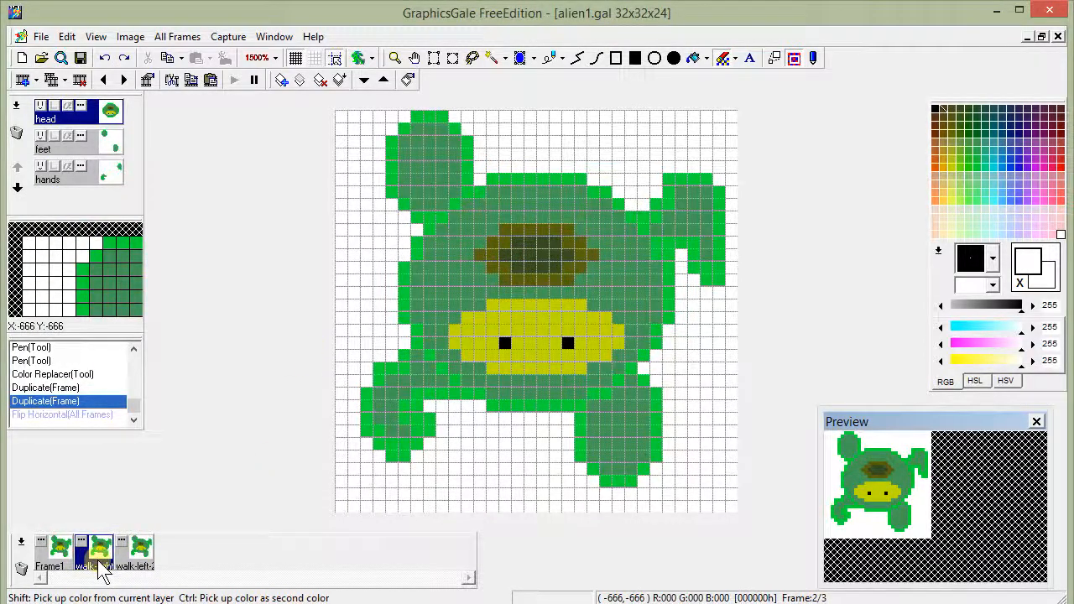
- Flip the feet layer and the hands layer horizontally in the walk-right-1 frame
click(90, 151)
click(92, 186)
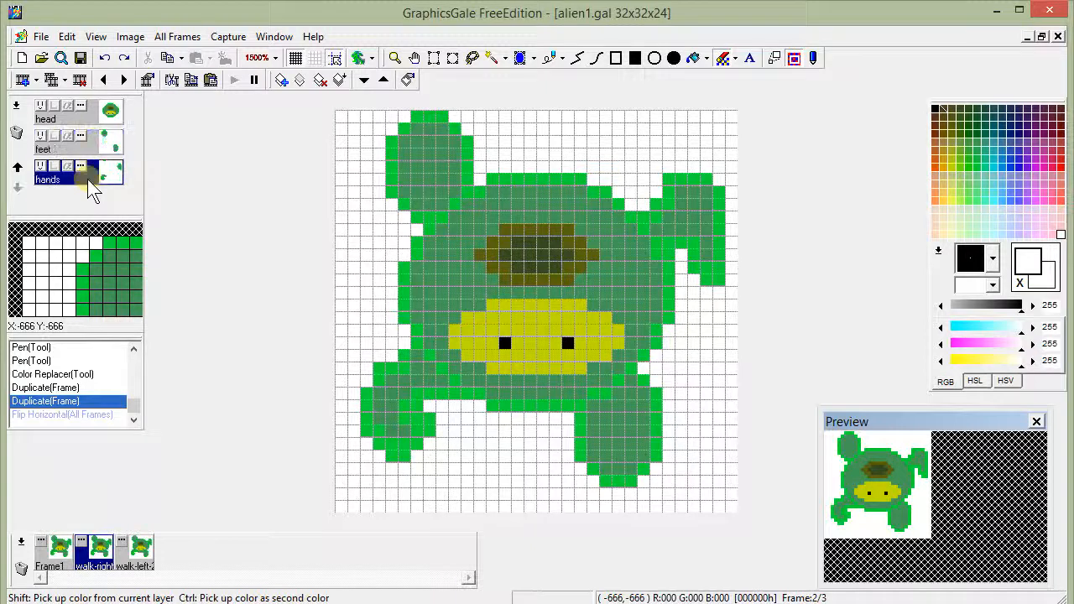
click(91, 150)
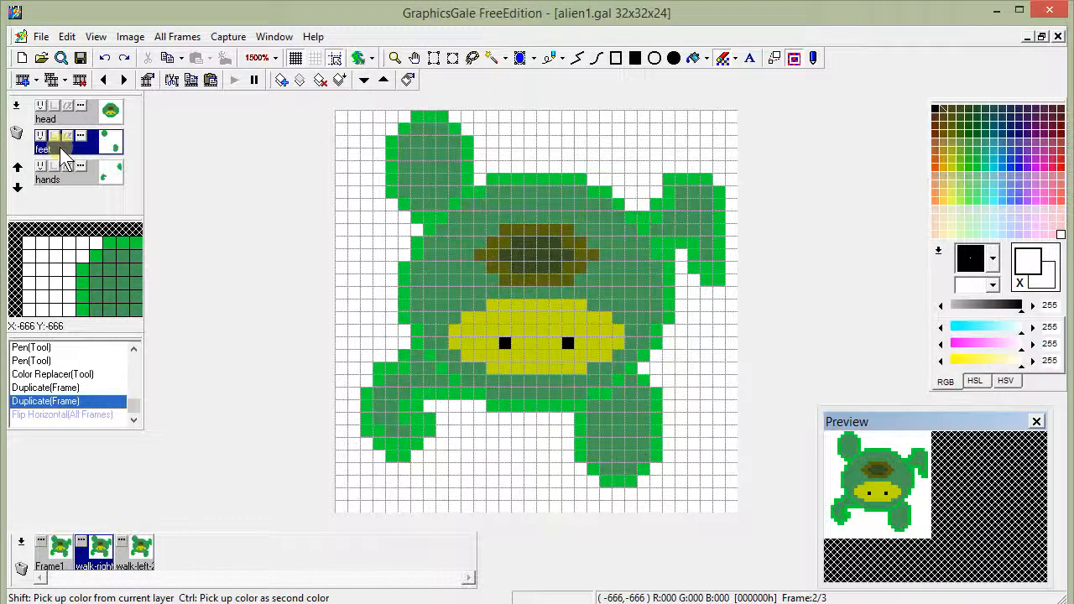
click(132, 37)
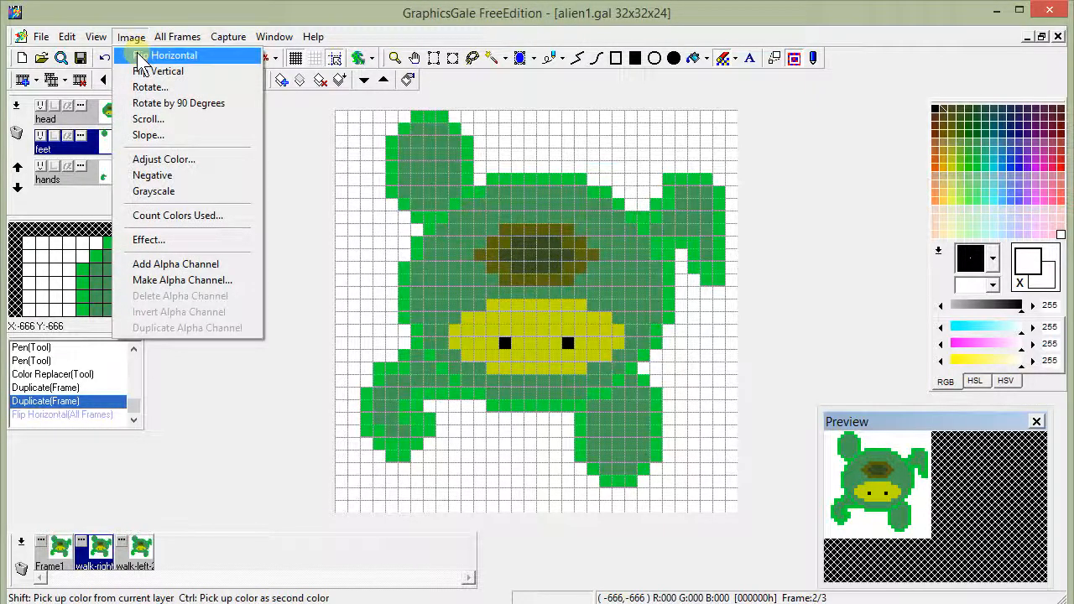
click(140, 55)
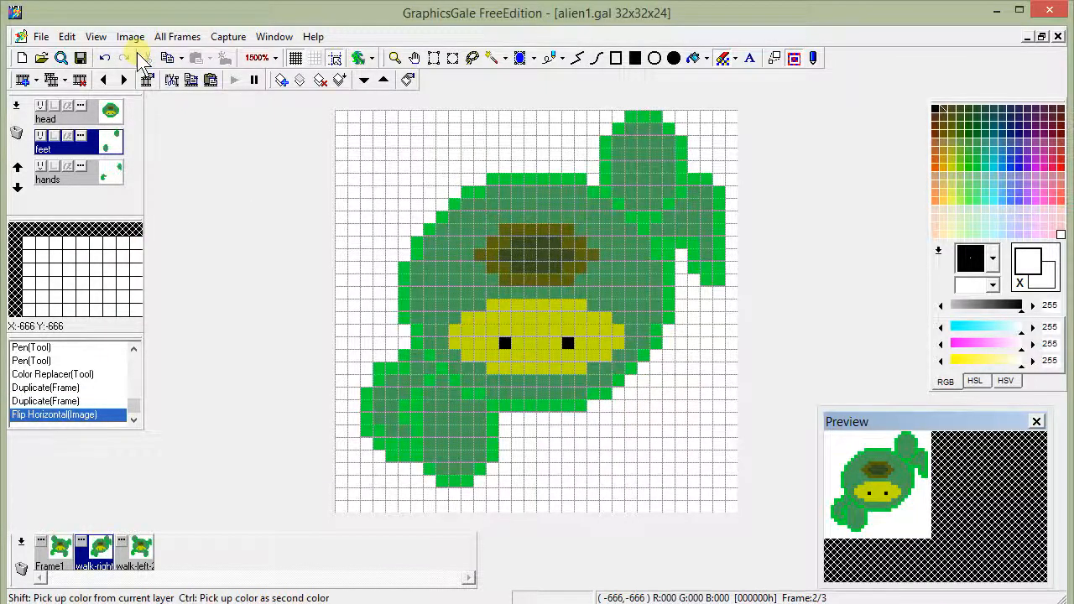
click(88, 172)
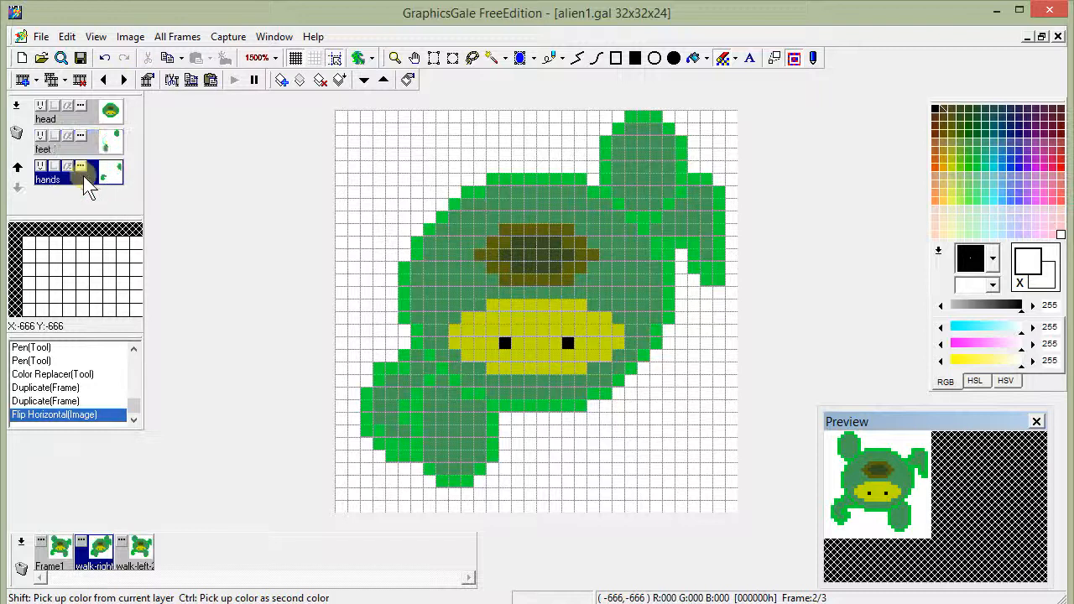
click(127, 38)
click(134, 54)
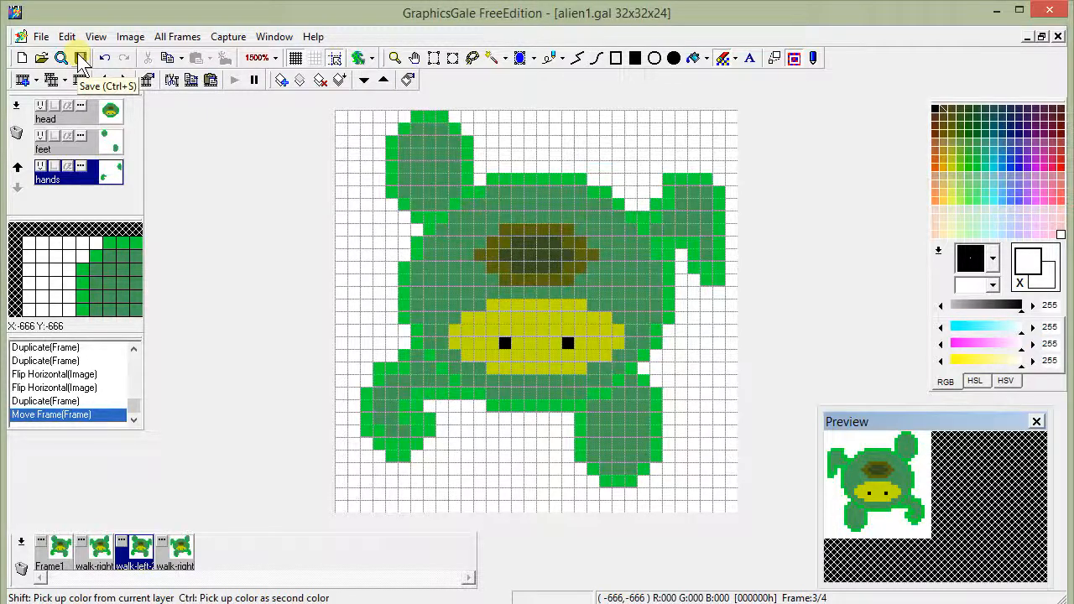
- Export the frames as a combined image with 2 columns, saved as PNG file alien1 on the desktop, and check it in the image viewer
click(41, 37)
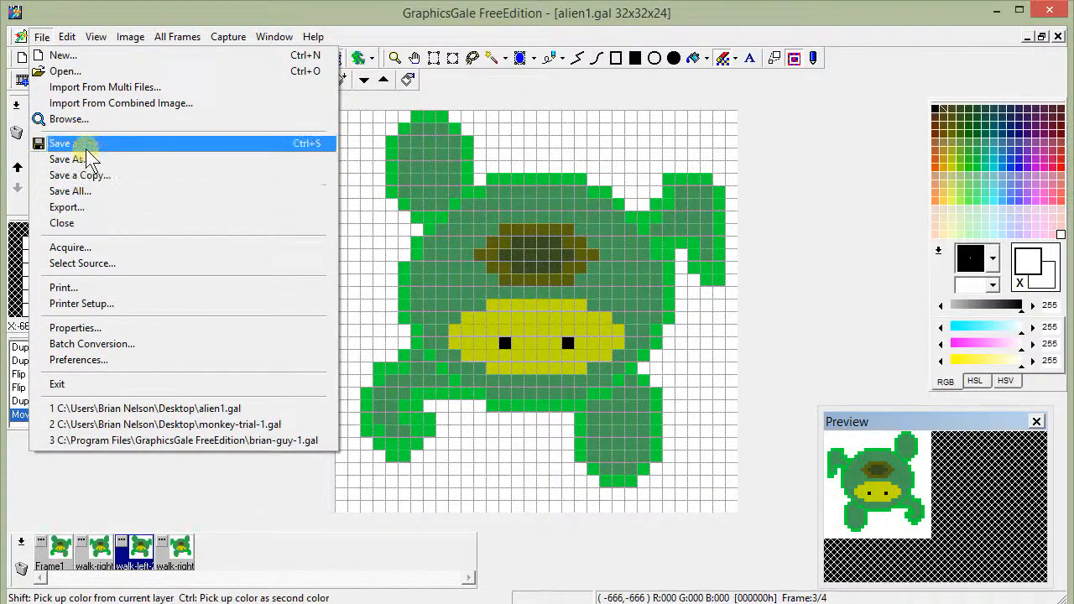
click(82, 208)
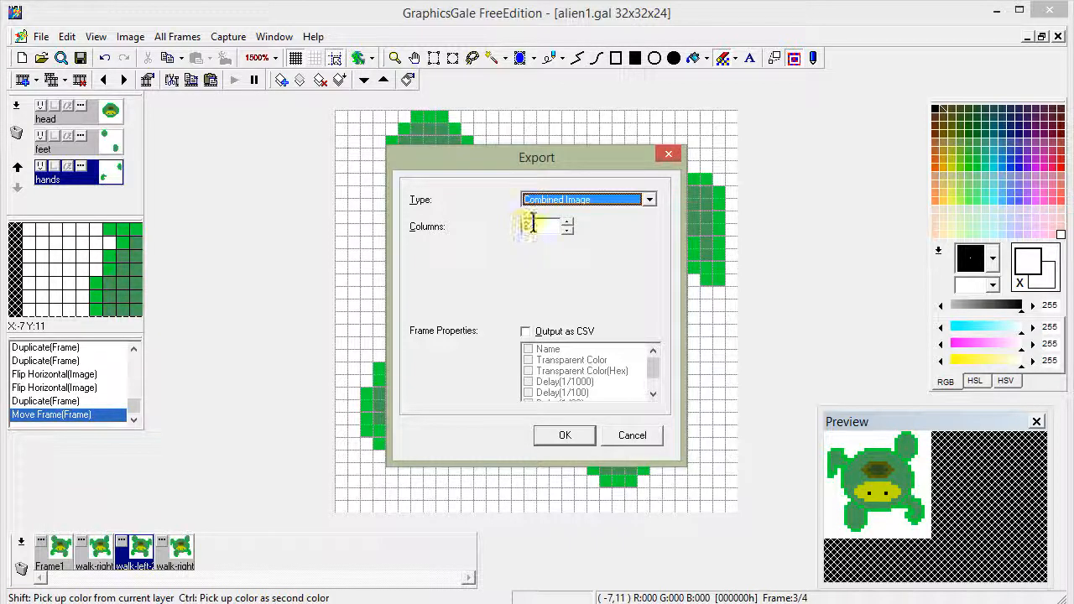
text(2)
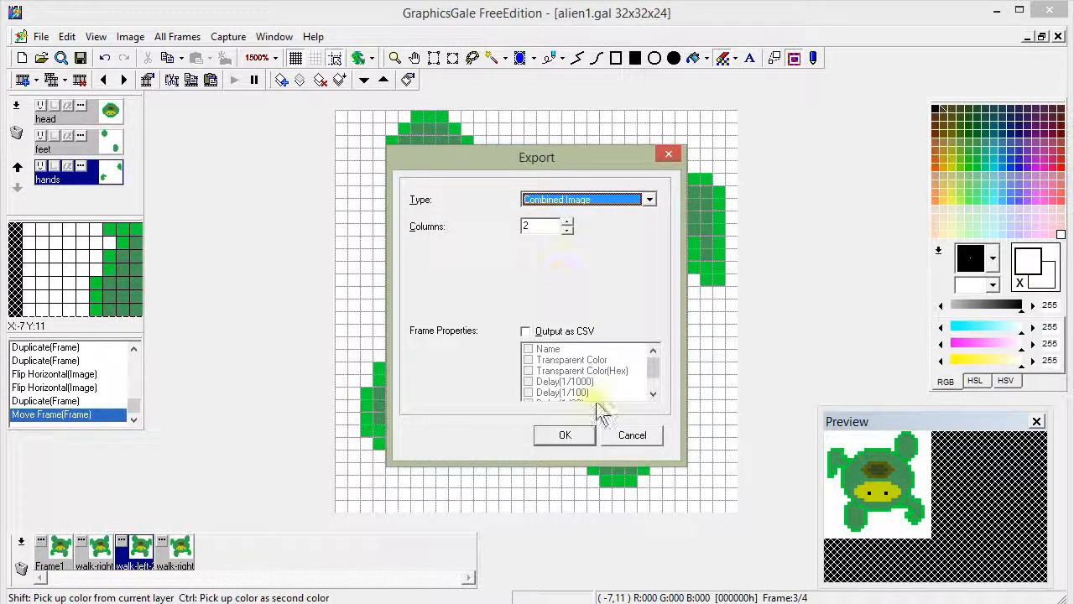
click(569, 433)
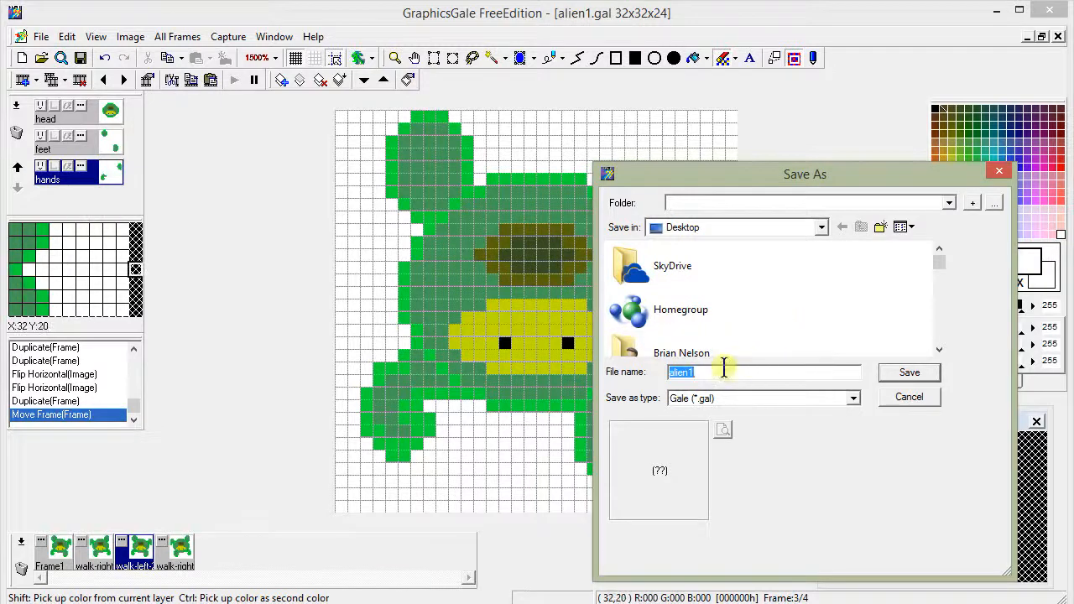
click(855, 398)
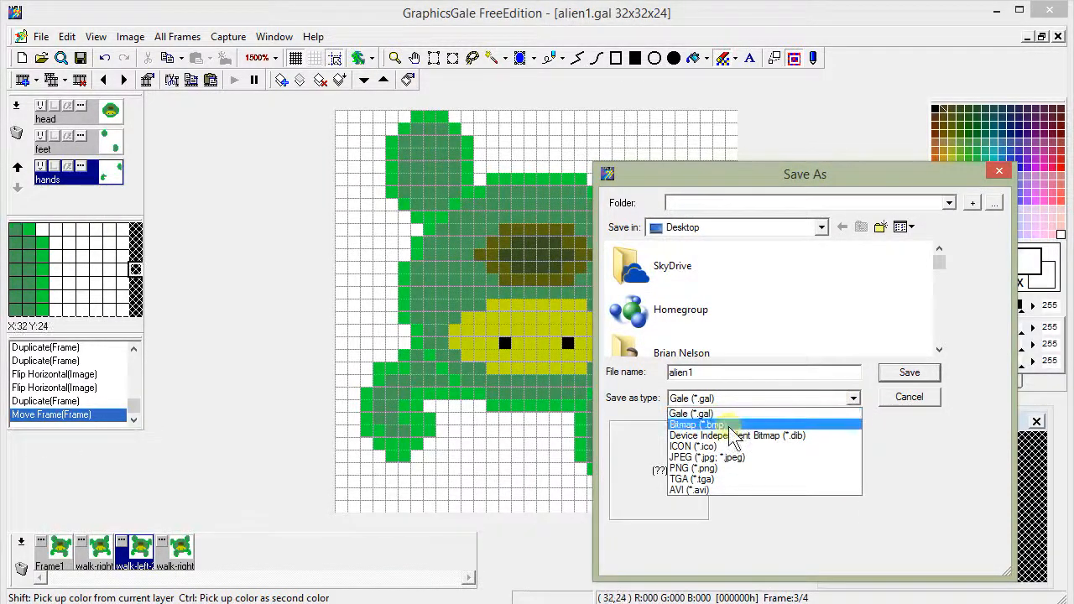
click(691, 467)
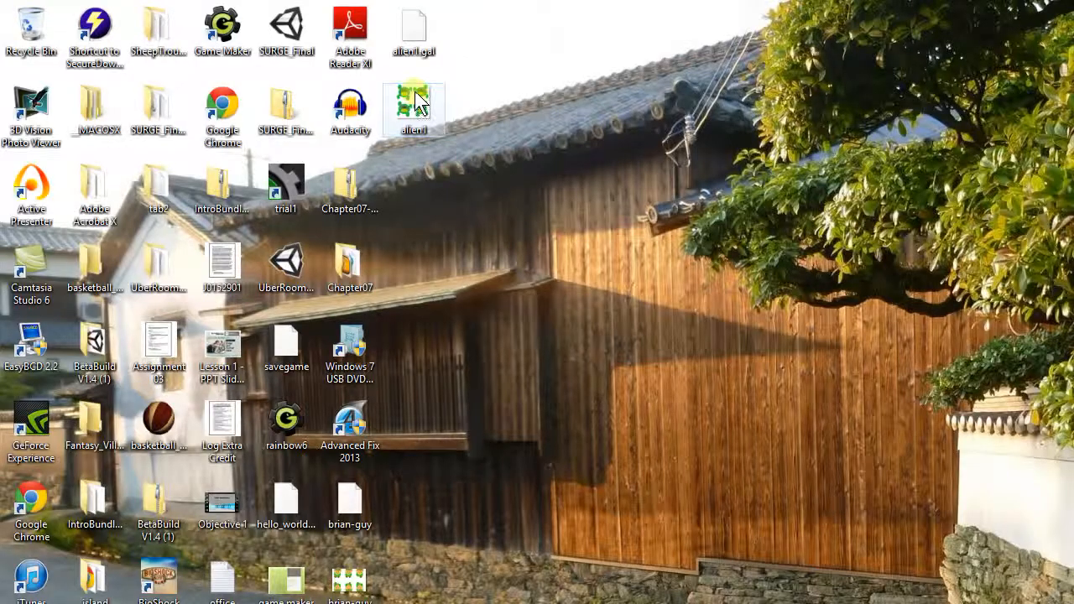
double_click(415, 99)
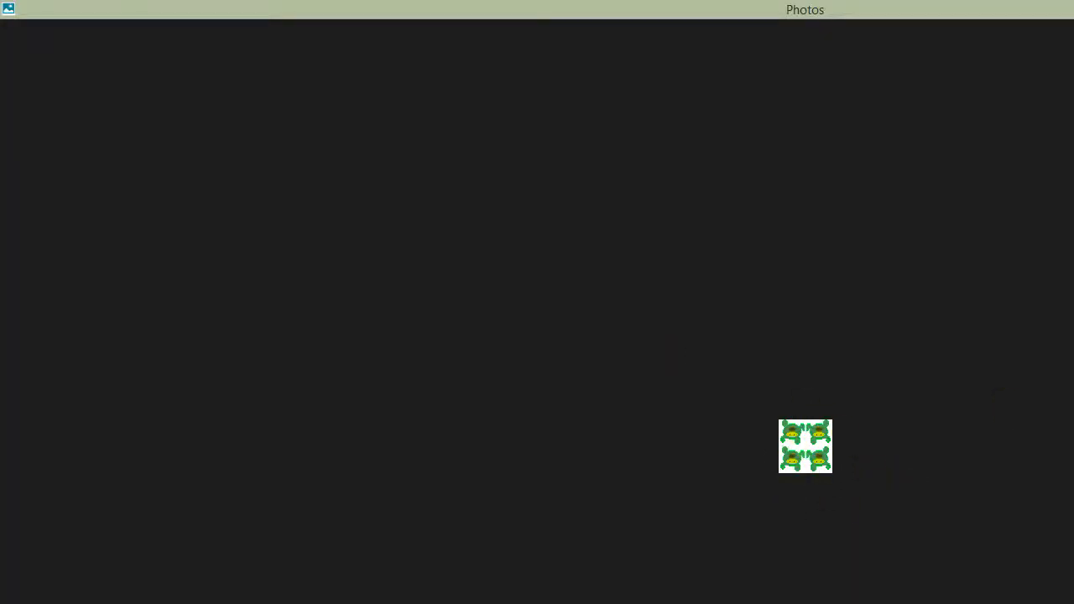
click(1073, 9)
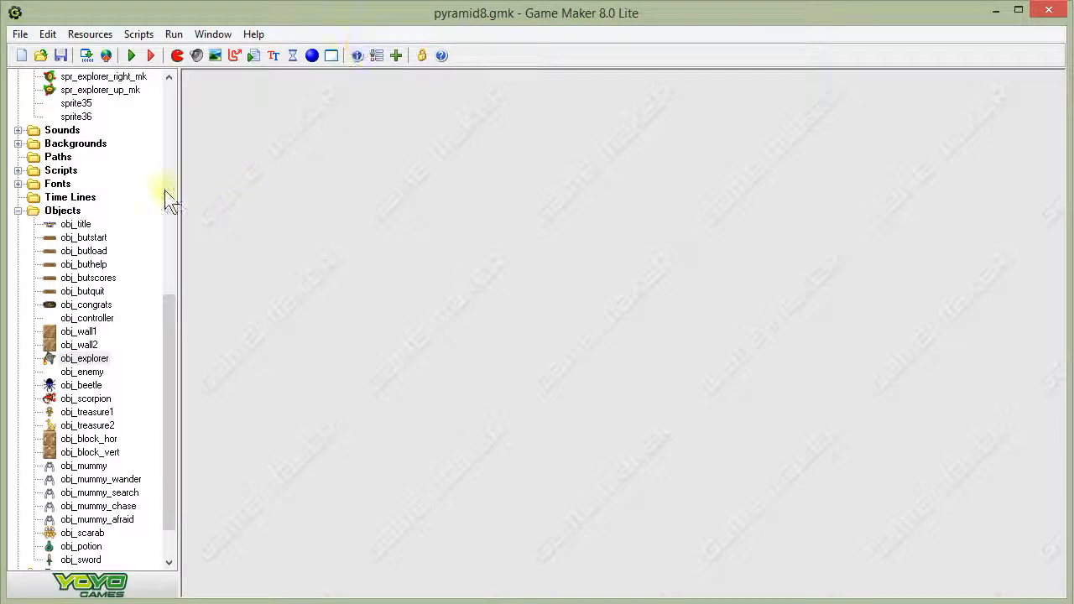
- Switch to Game Maker, run the Pyramid Panic game, walk the explorer in all four directions to examine its animation, and quit the game
click(126, 60)
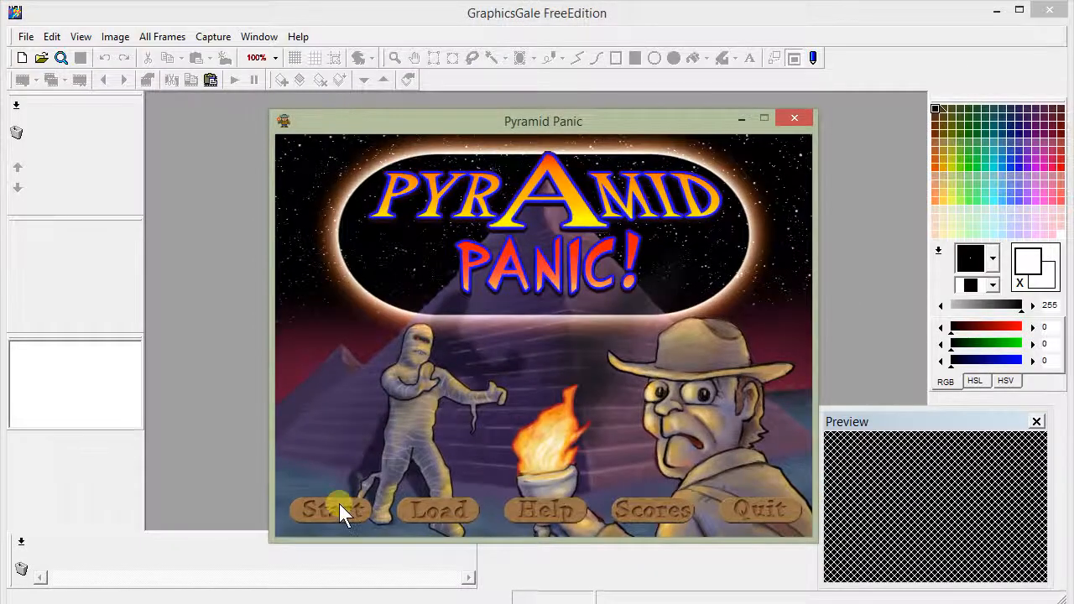
click(339, 505)
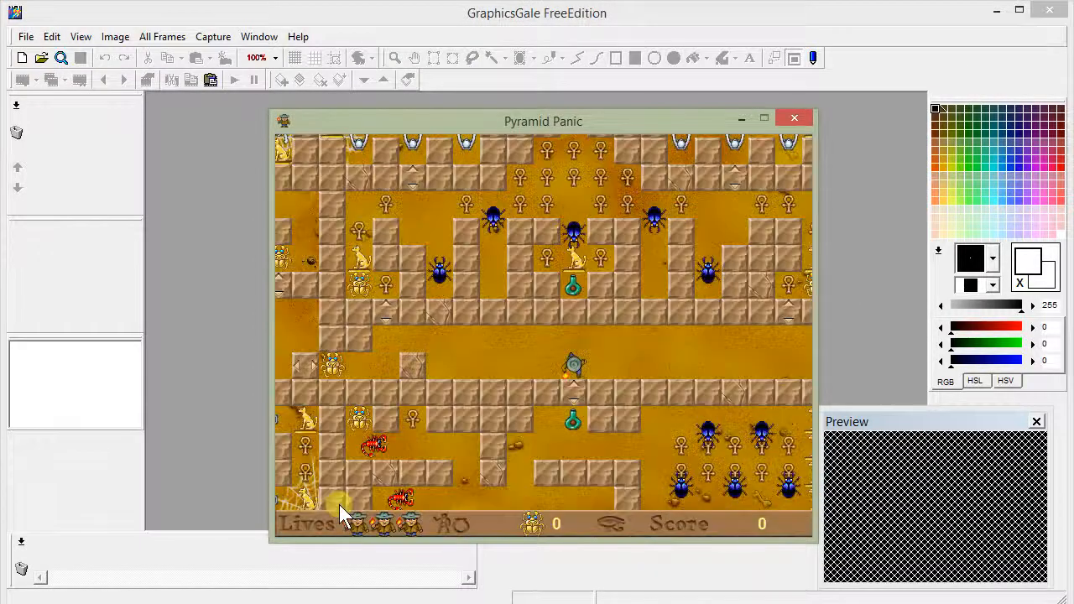
key(Right)
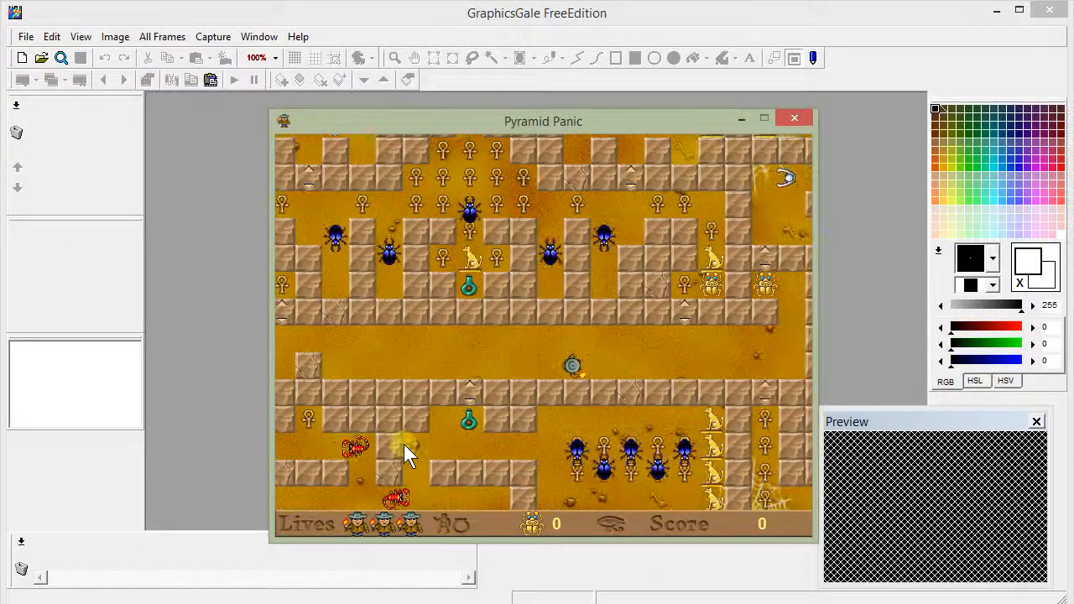
key(Right)
key(Left)
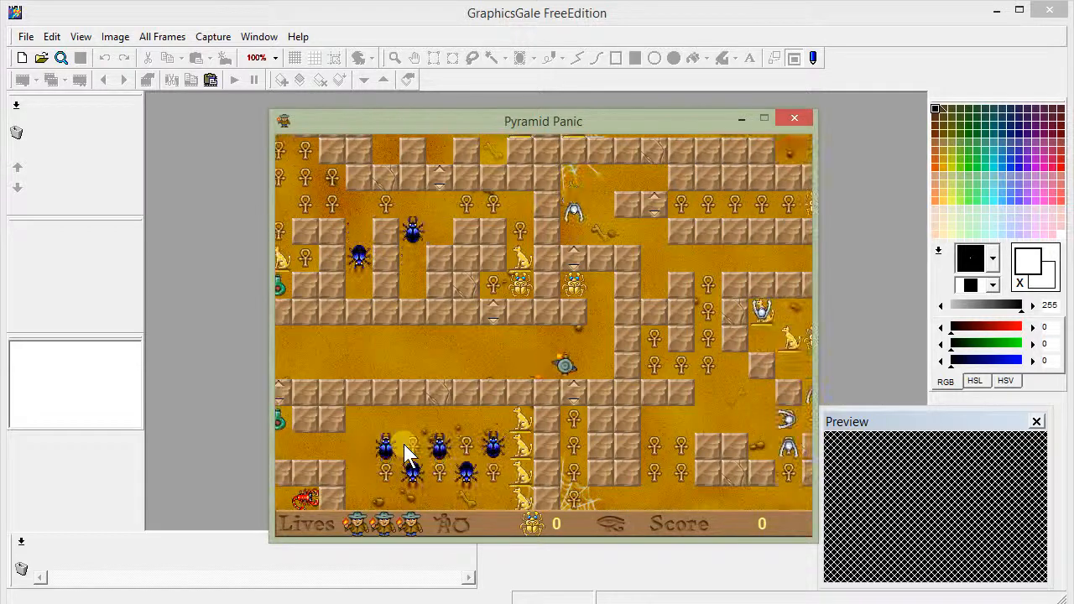
key(Left)
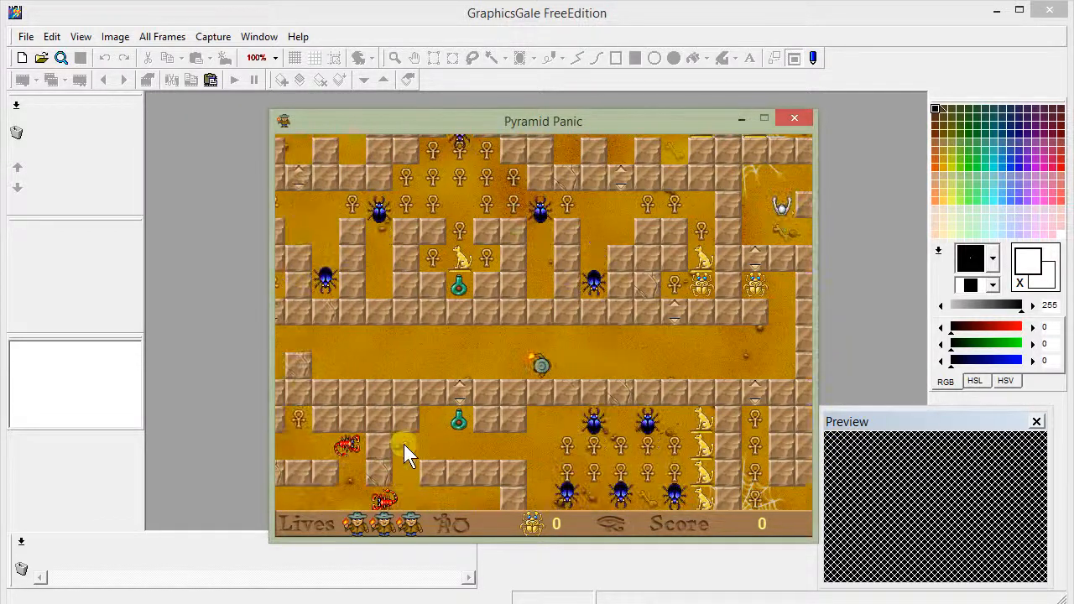
key(Left)
key(Up)
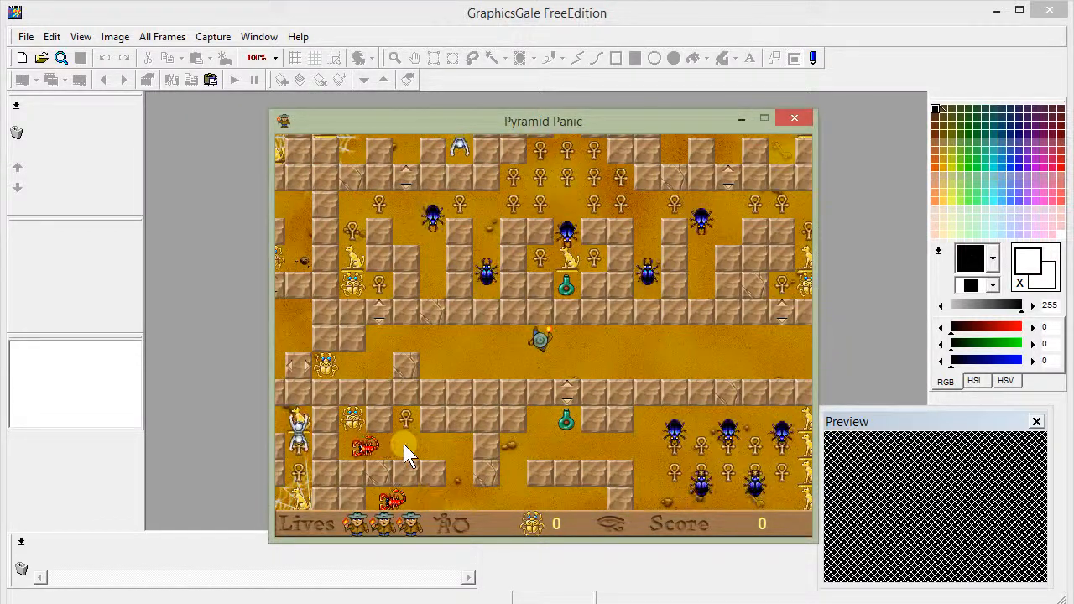
key(Right)
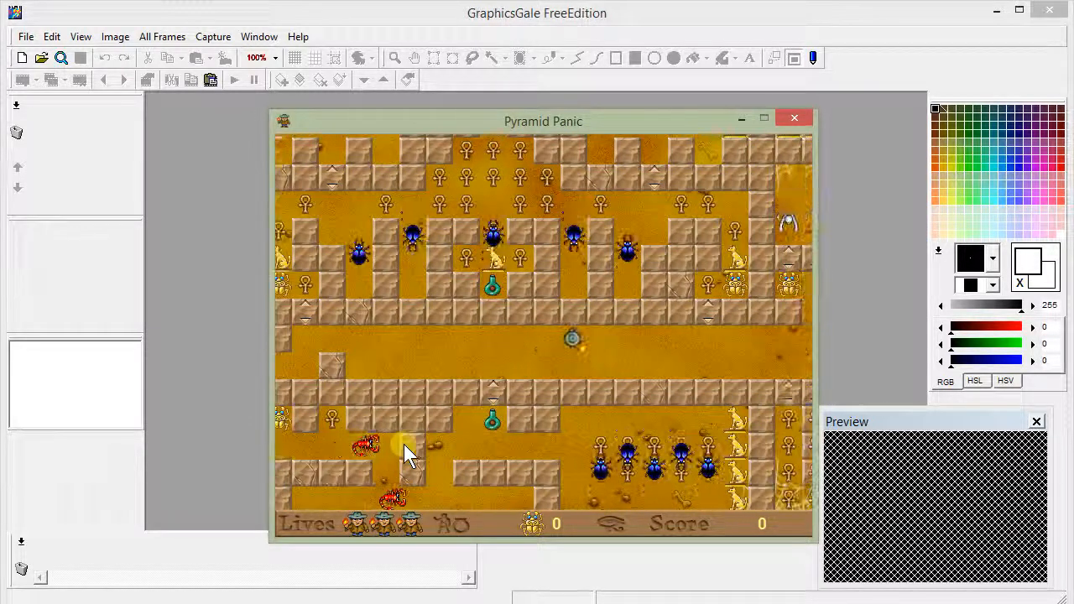
key(Right)
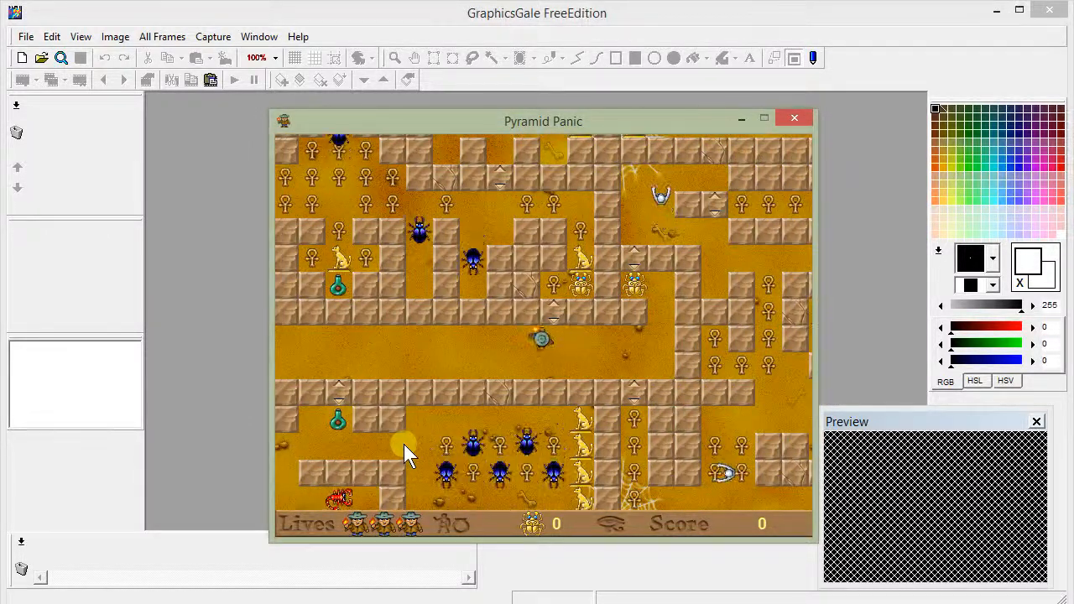
key(Left)
key(Down)
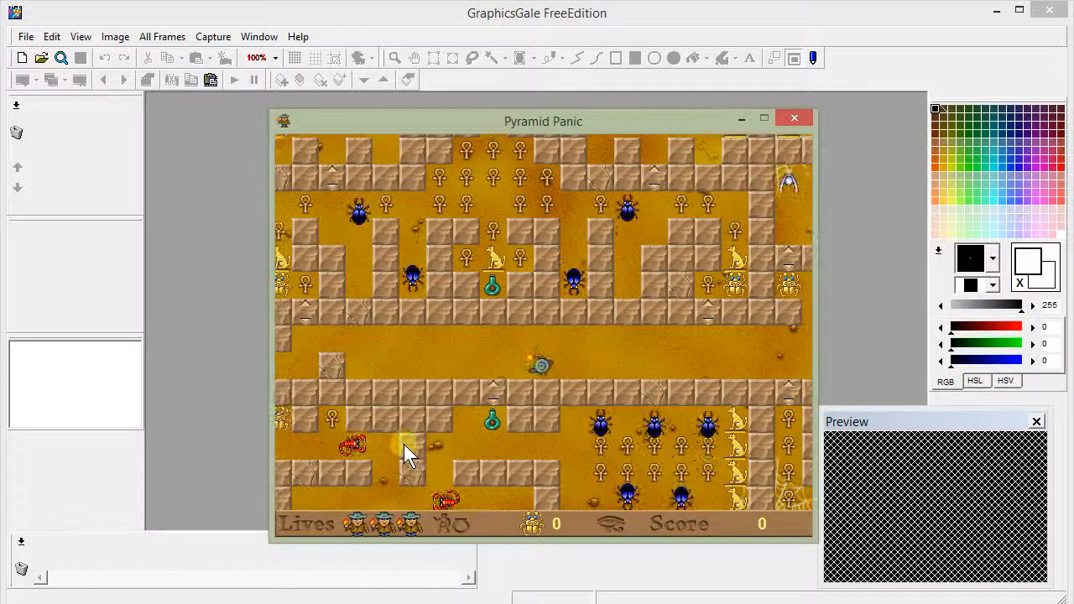
key(Left)
key(Up)
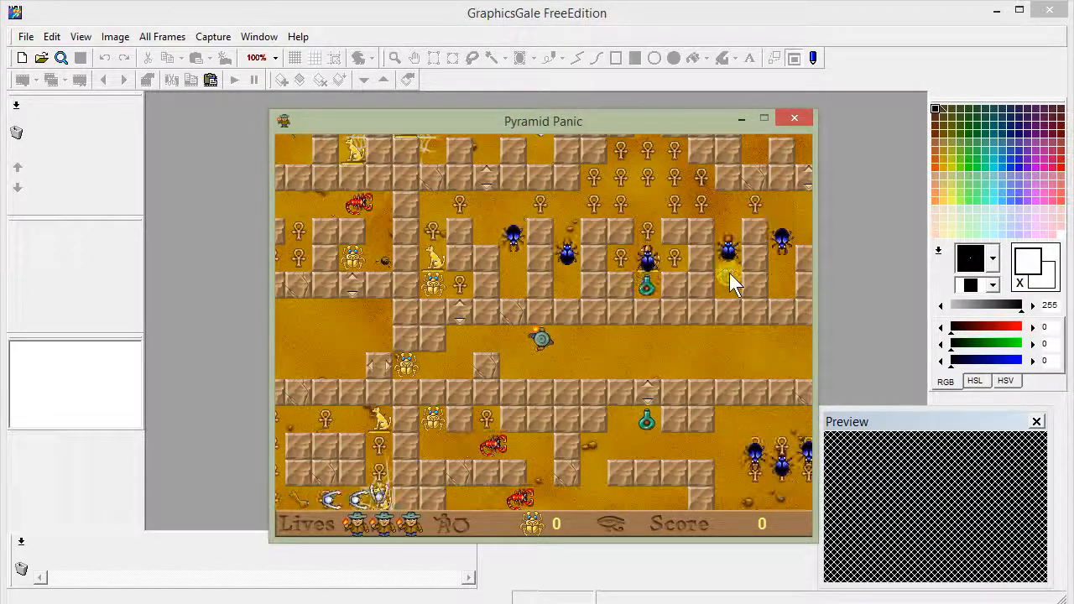
key(Escape)
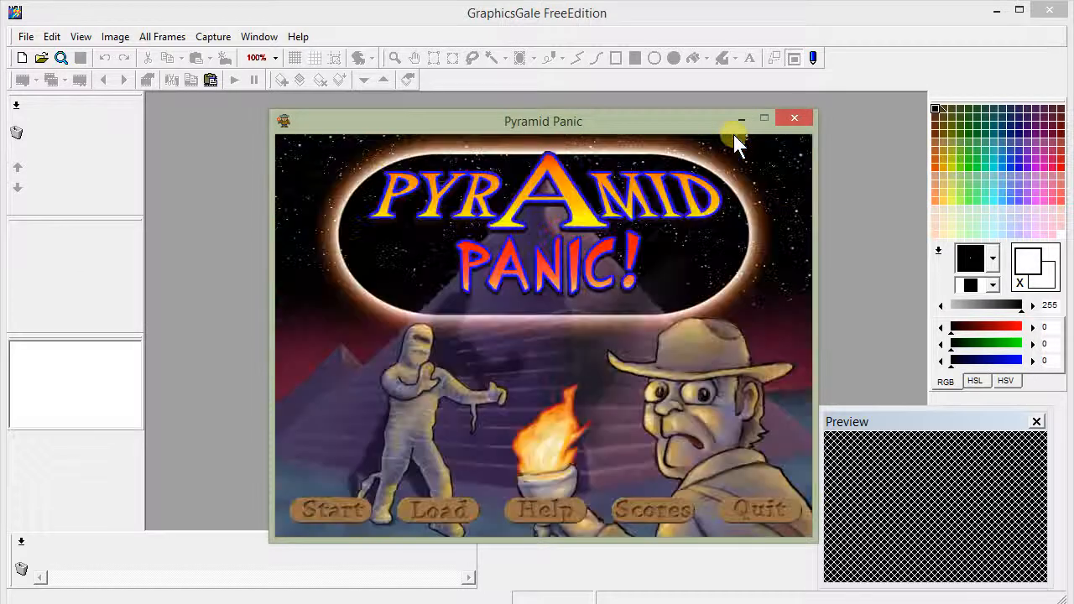
click(758, 505)
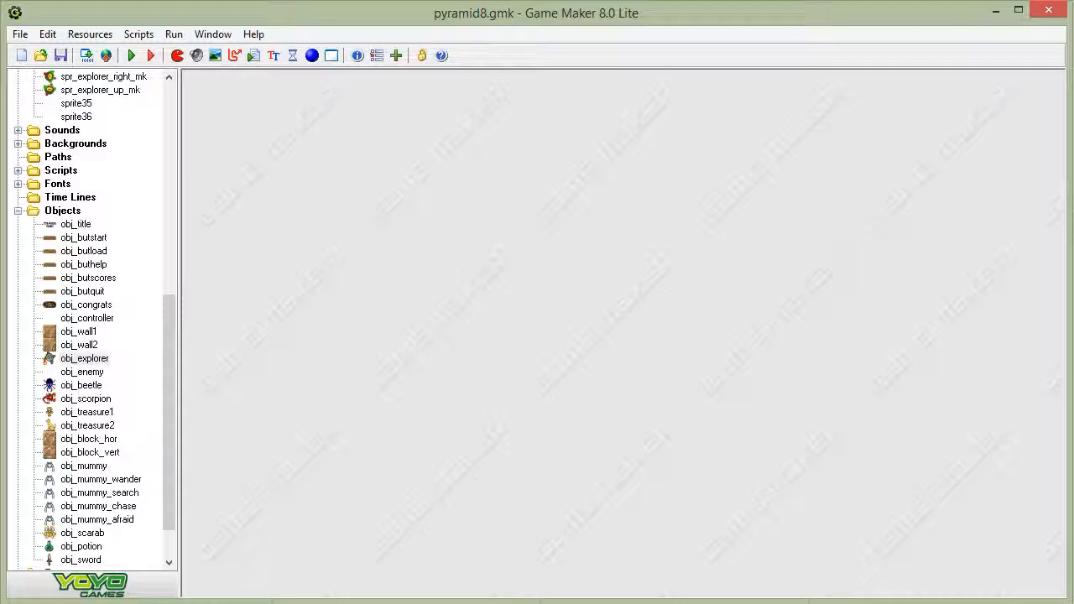
- Examine the properties of the spr_explorer_left sprite, including its size, subimages and collision mask settings
drag(164, 467, 165, 254)
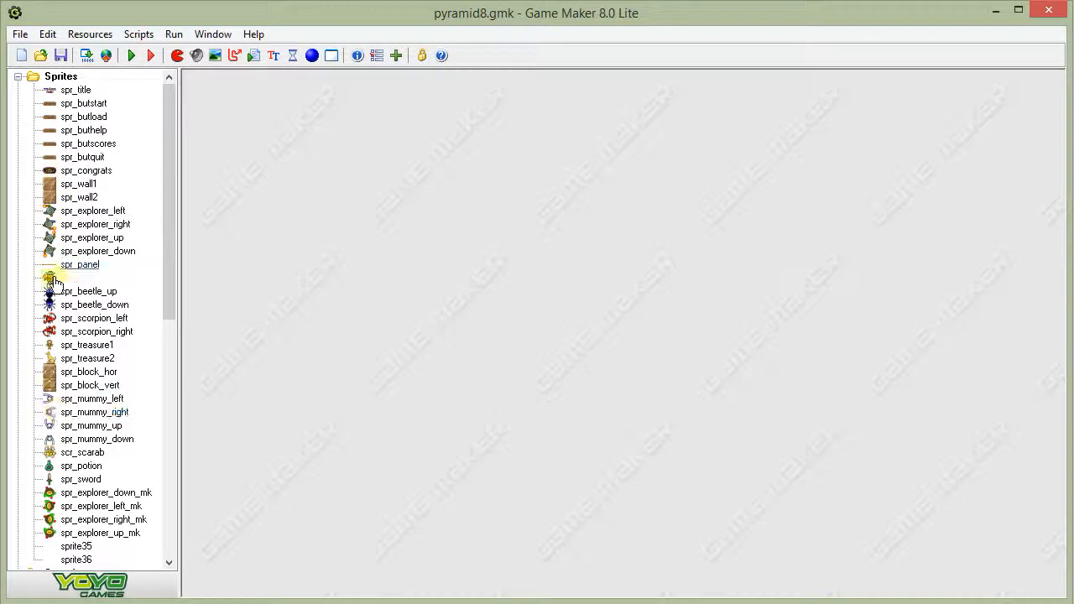
double_click(57, 213)
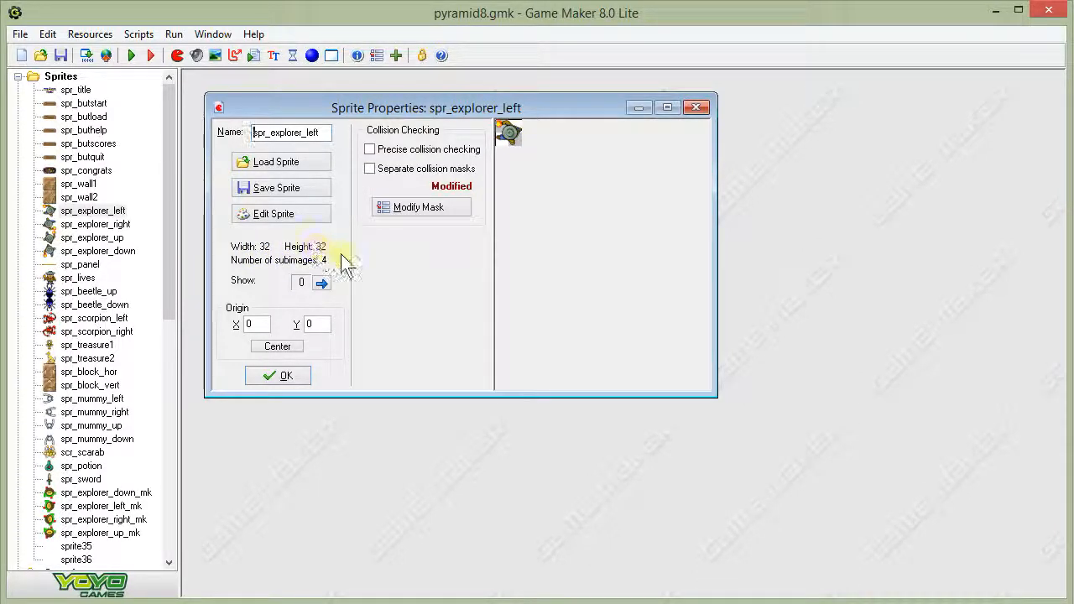
click(403, 202)
drag(620, 319, 445, 280)
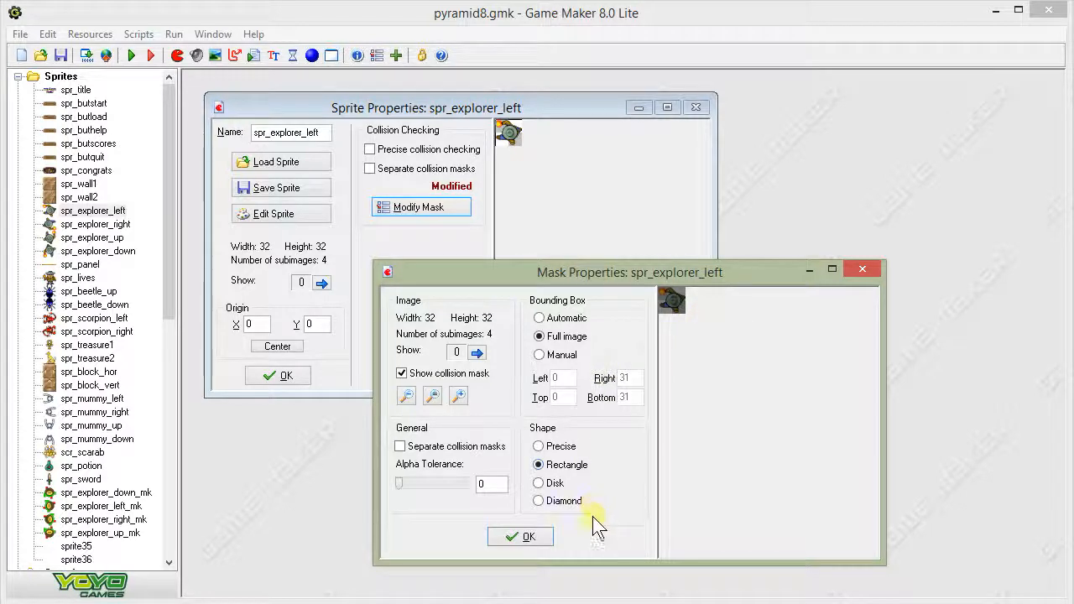
click(527, 534)
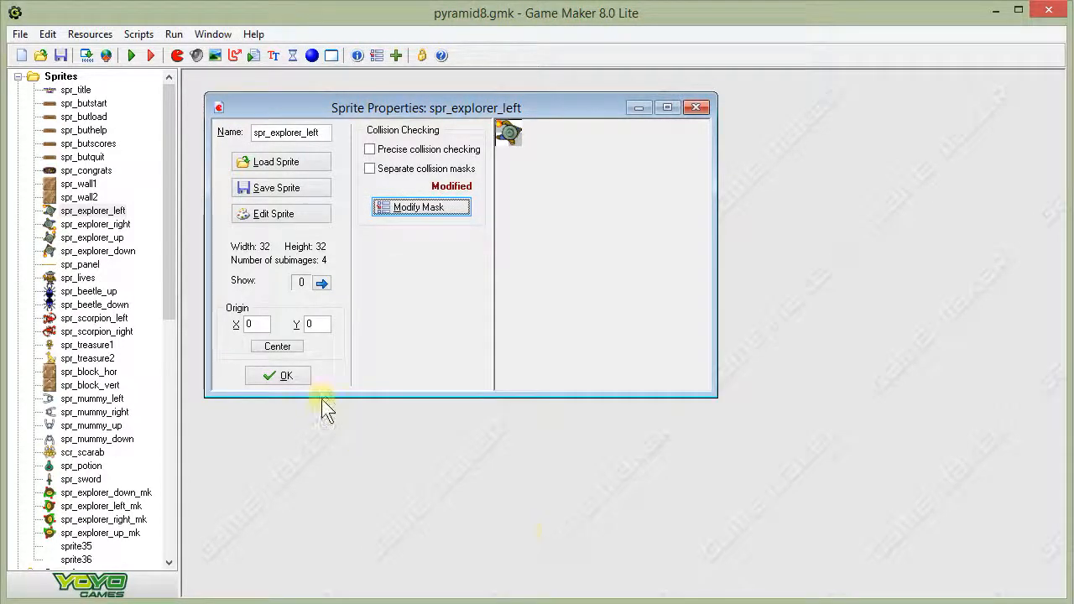
- Close the spr_explorer_left properties and create a new sprite named spr_explorer_down_new
click(283, 376)
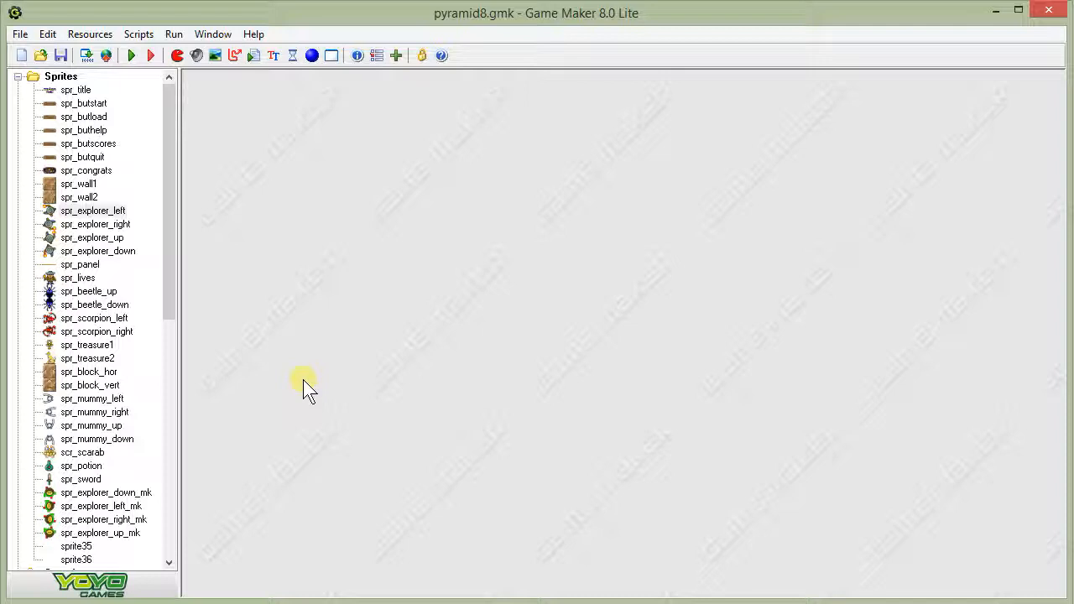
click(177, 55)
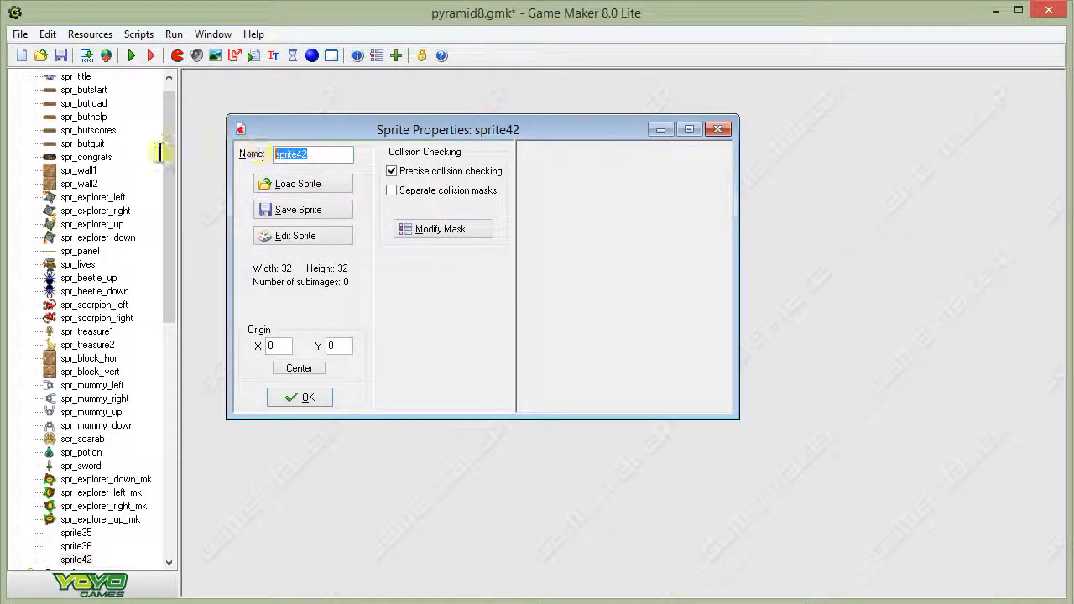
text(spr)
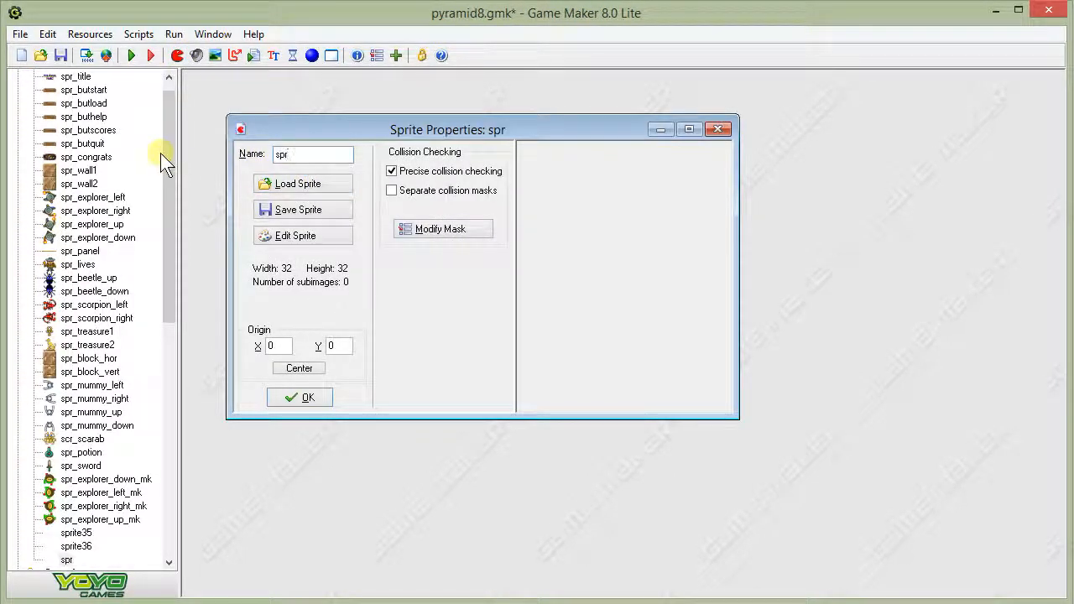
text(_explore)
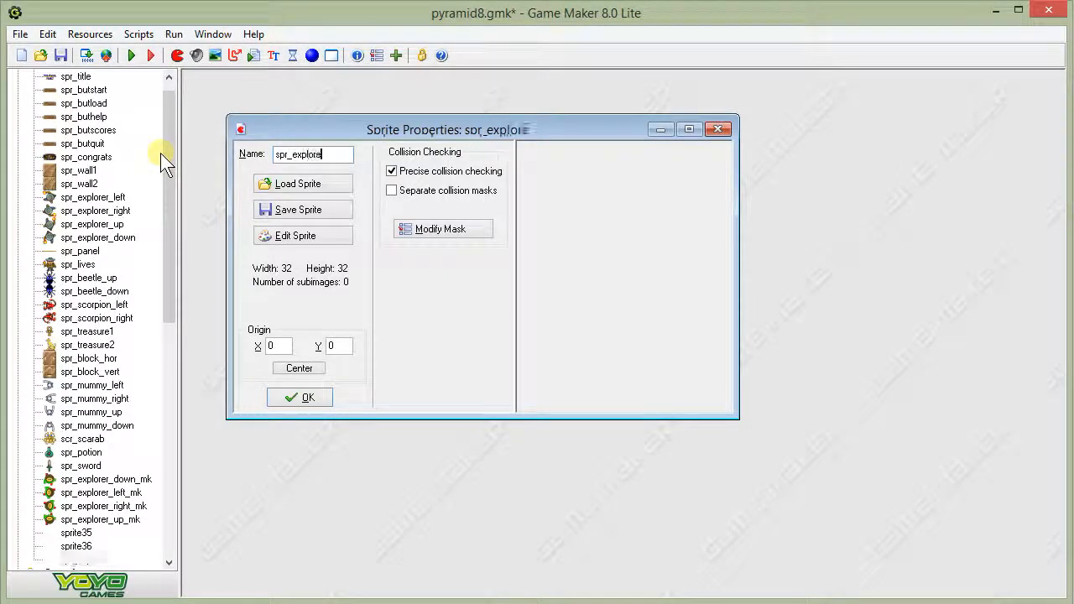
text(r_dow)
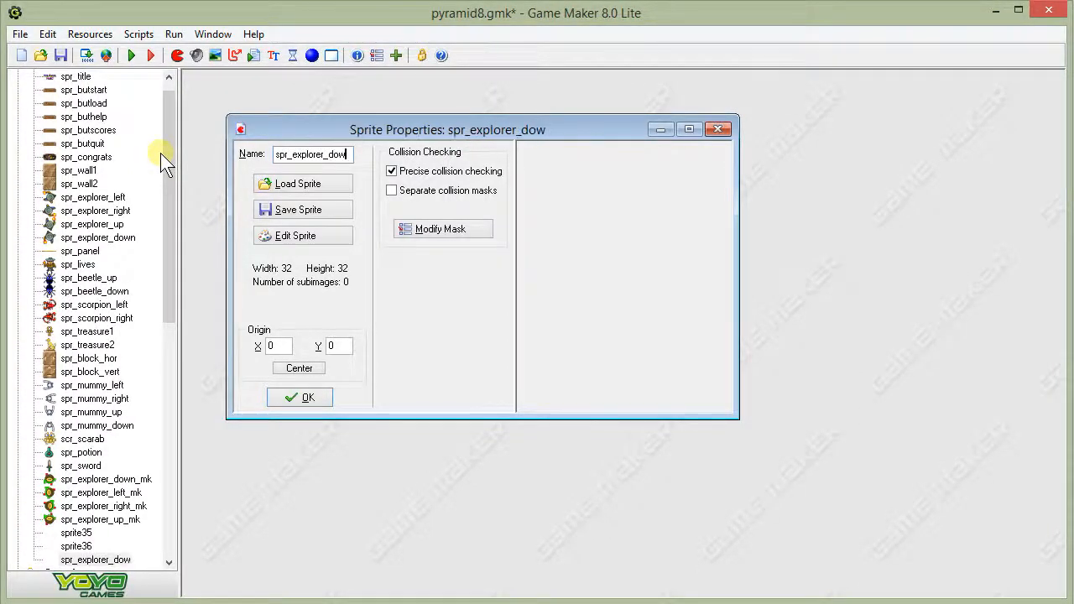
text(n_now)
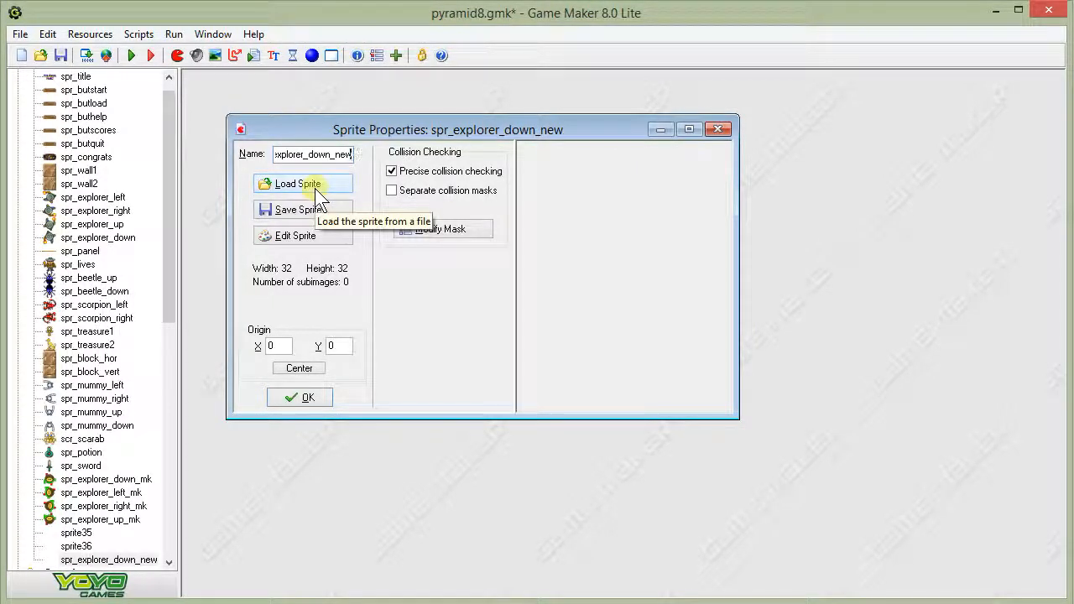
- Edit the new sprite and choose the alien2 PNG file on the desktop as the strip to create it from
click(305, 236)
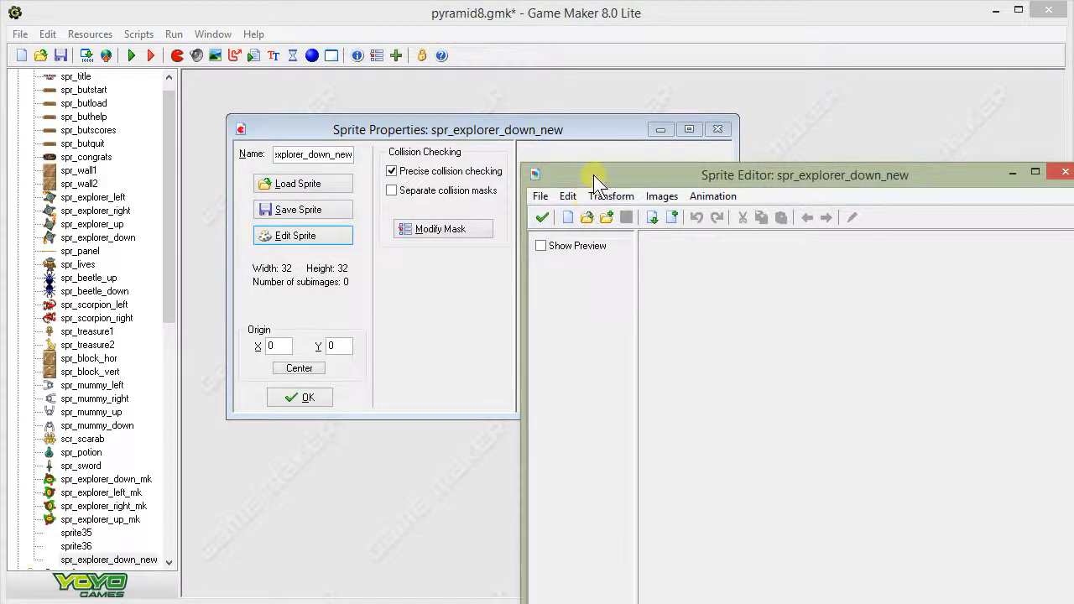
drag(593, 175, 430, 88)
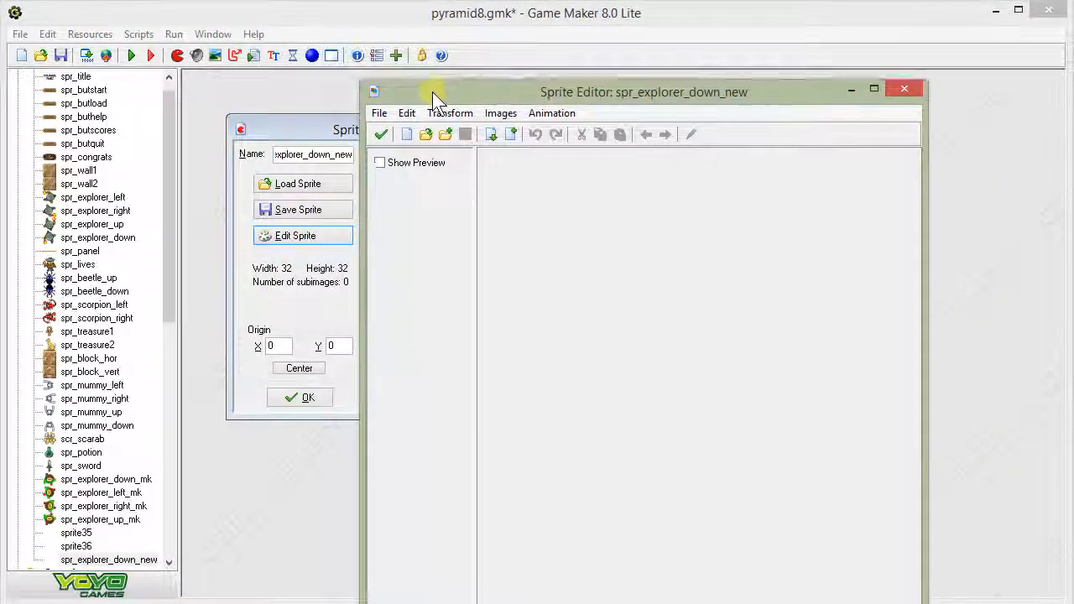
click(379, 109)
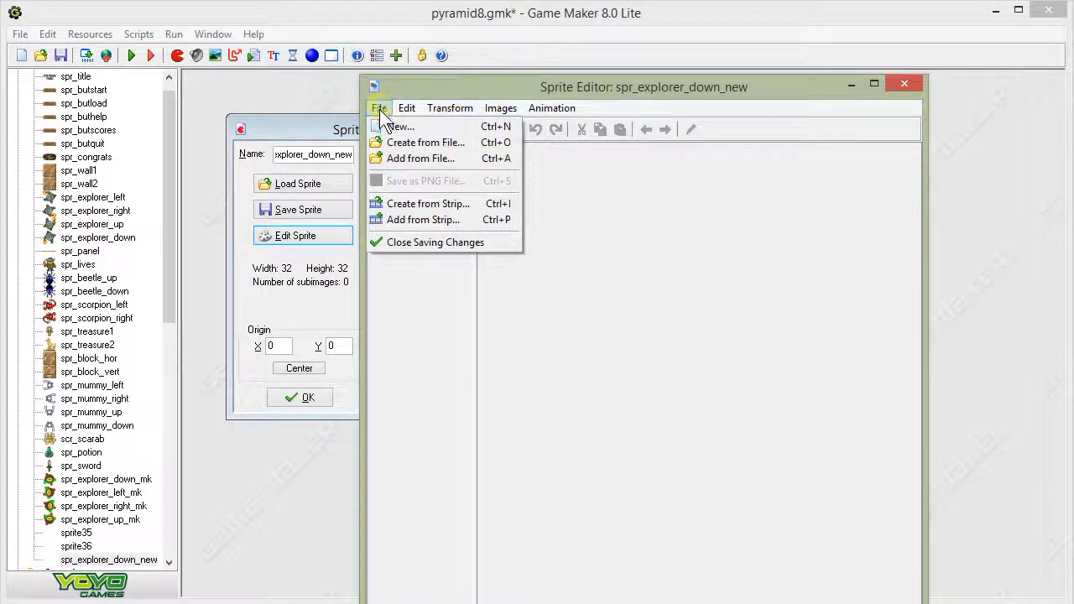
click(401, 208)
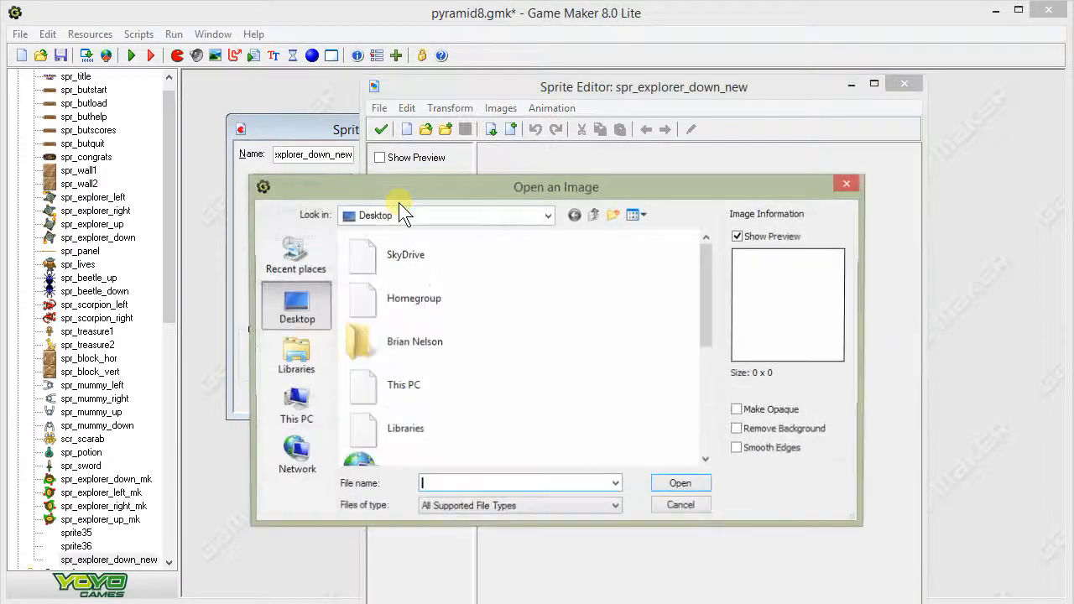
drag(392, 190, 369, 101)
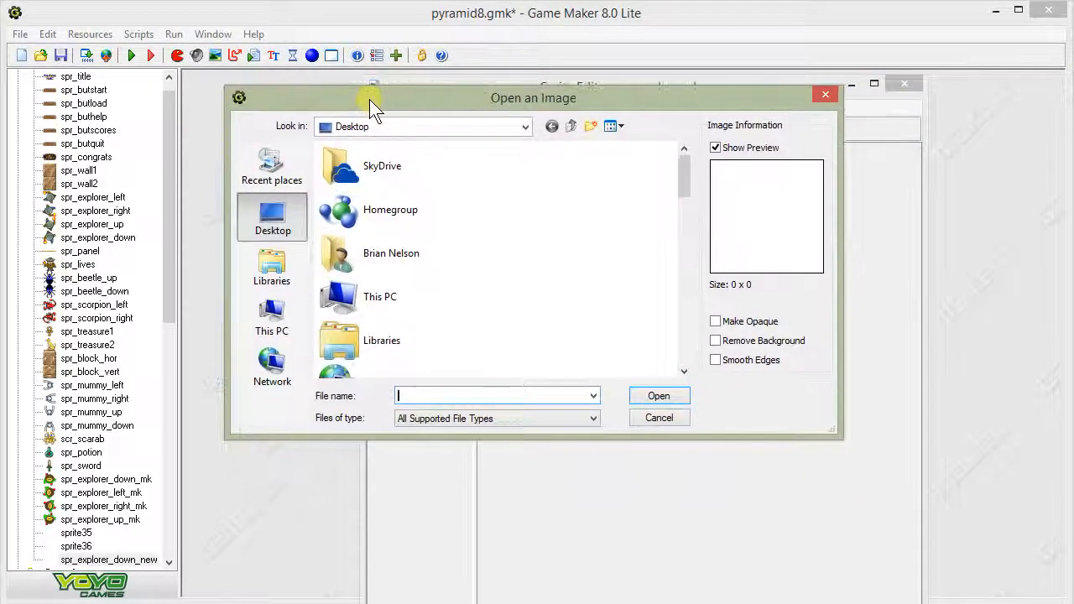
drag(686, 170, 695, 375)
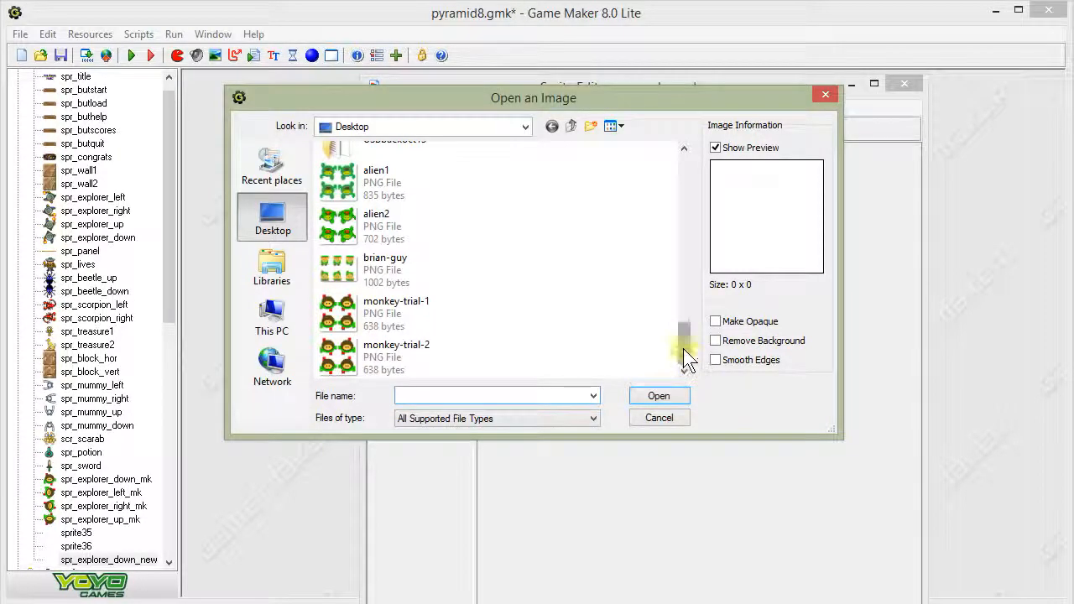
click(334, 219)
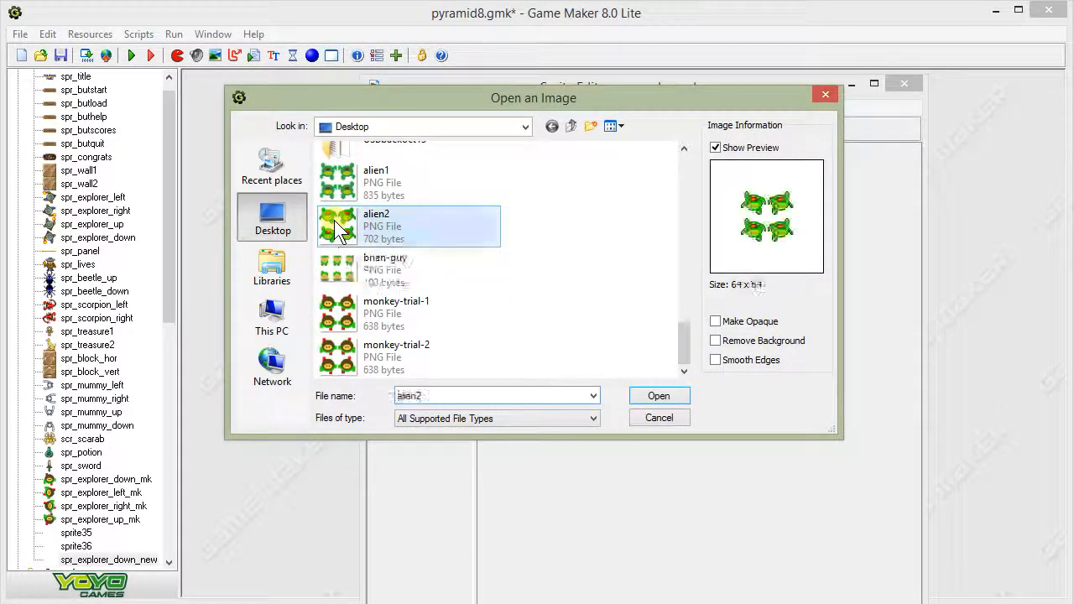
click(658, 398)
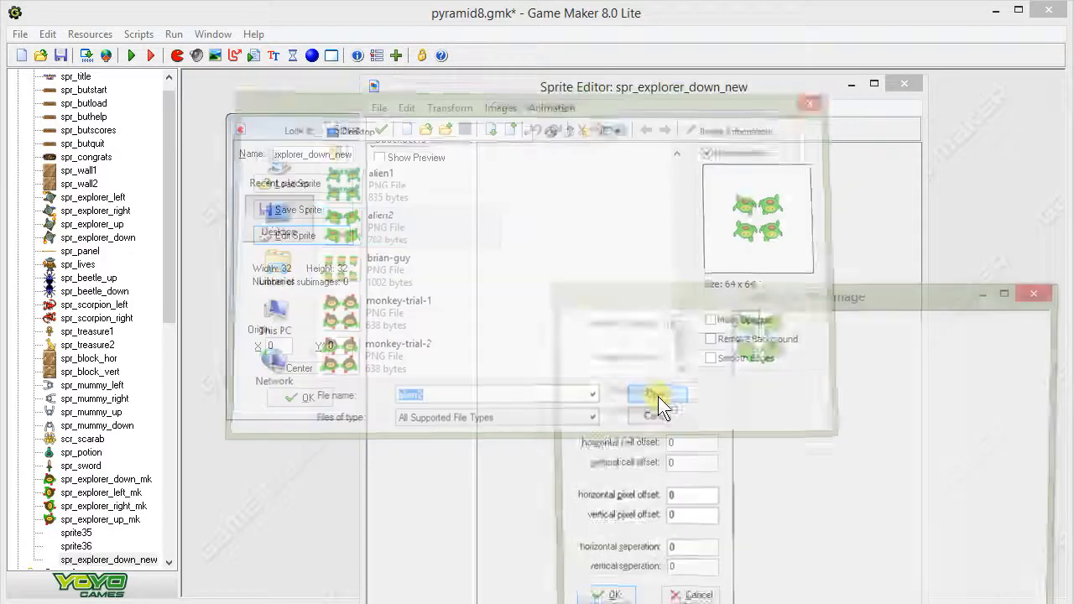
- Load the strip as 4 images with 2 images per row
drag(640, 299, 374, 102)
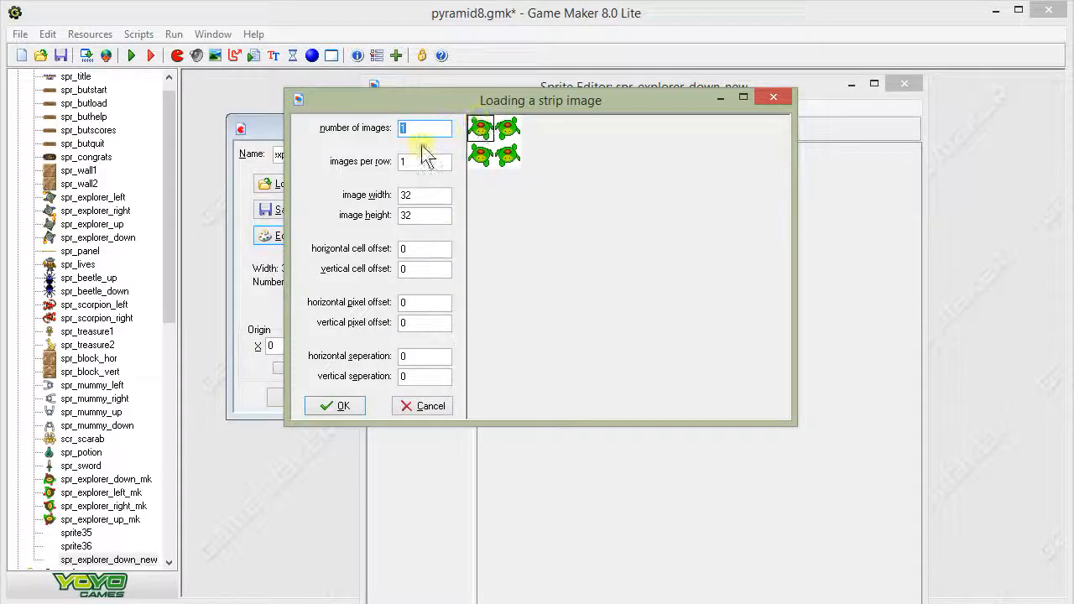
text(4)
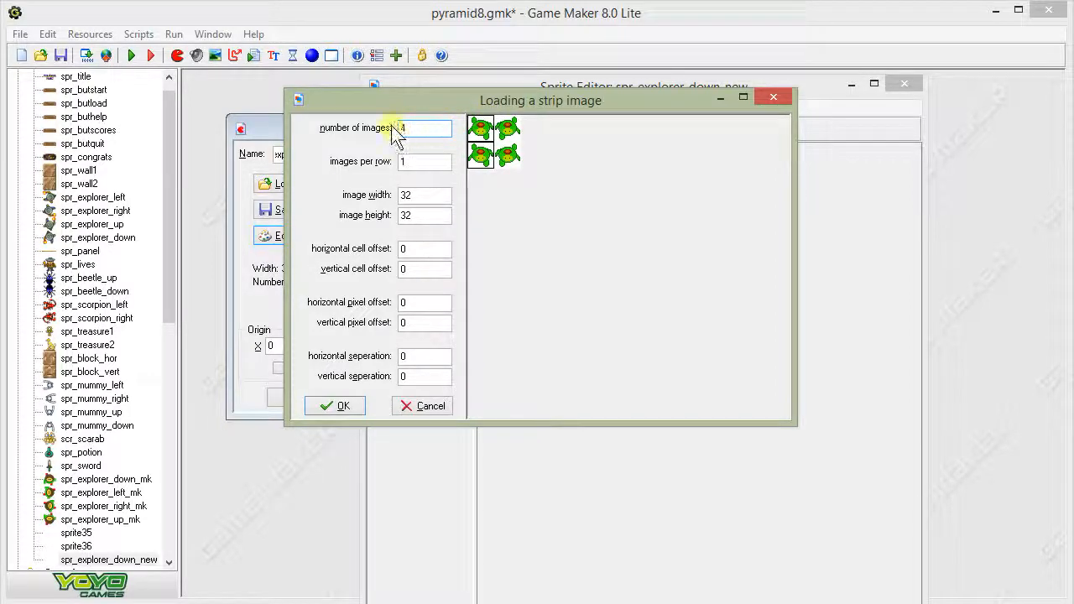
drag(409, 162, 396, 165)
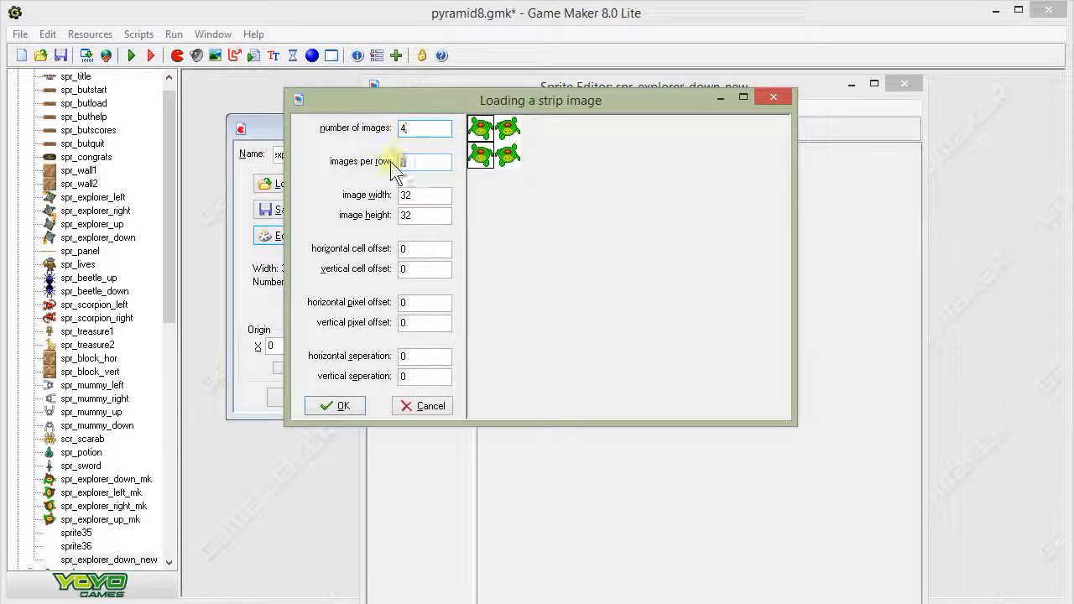
text(2)
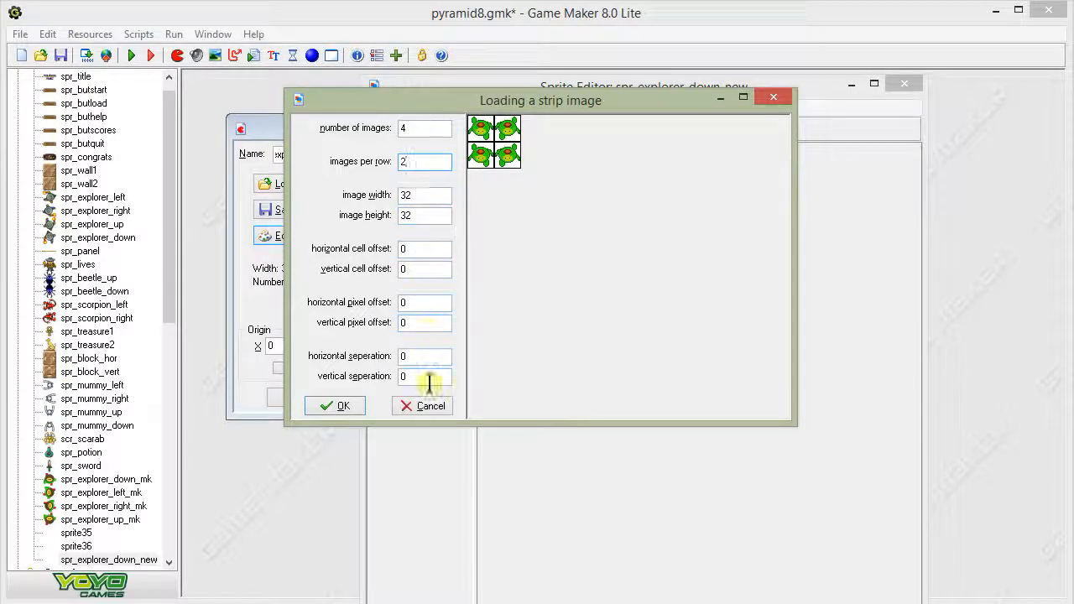
click(356, 407)
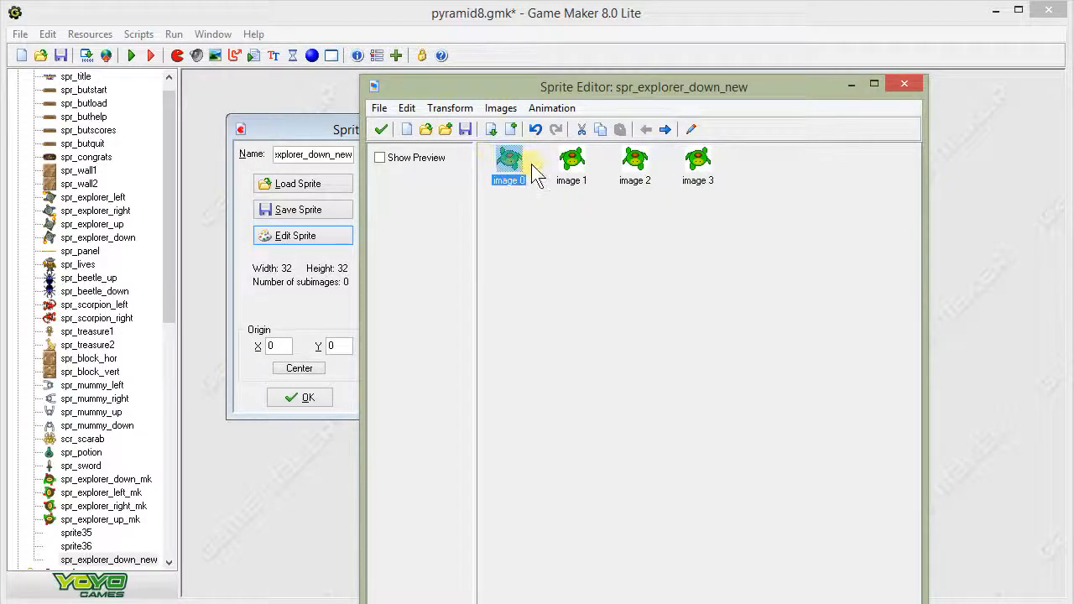
- Erase the white color from all images in the sprite to make the background transparent
click(499, 109)
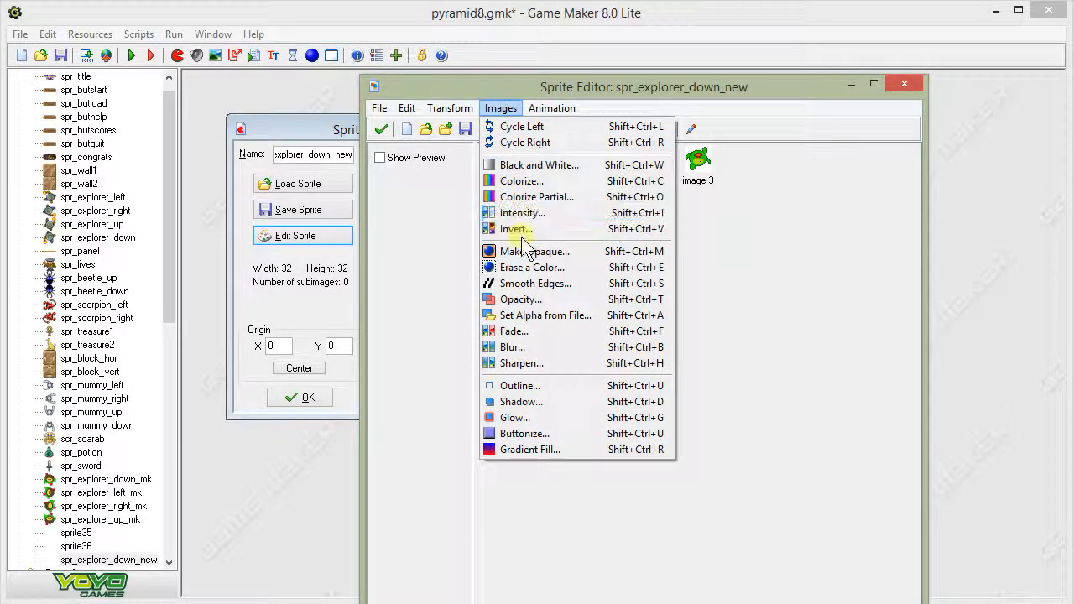
click(528, 268)
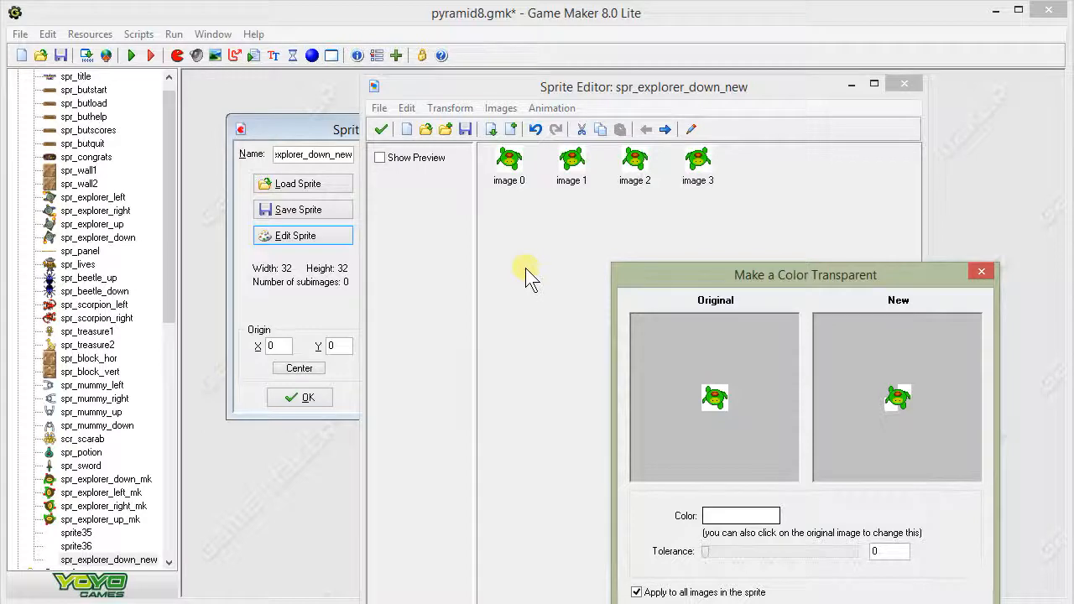
drag(651, 272, 506, 165)
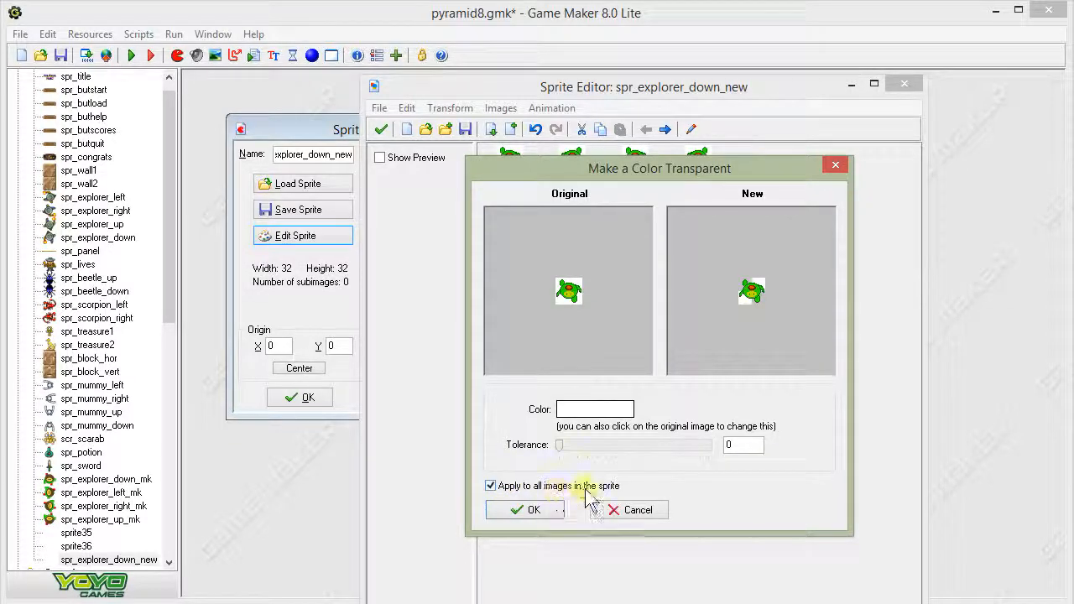
click(534, 509)
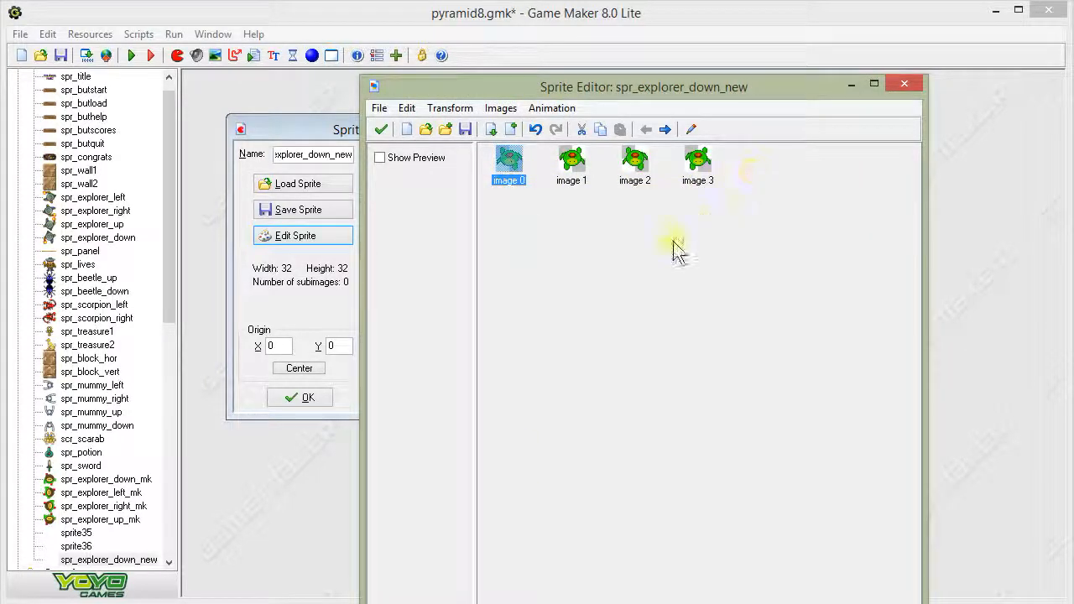
- Preview the sprite's animation at speed 2 and close the sprite editor, saving the changes
click(382, 157)
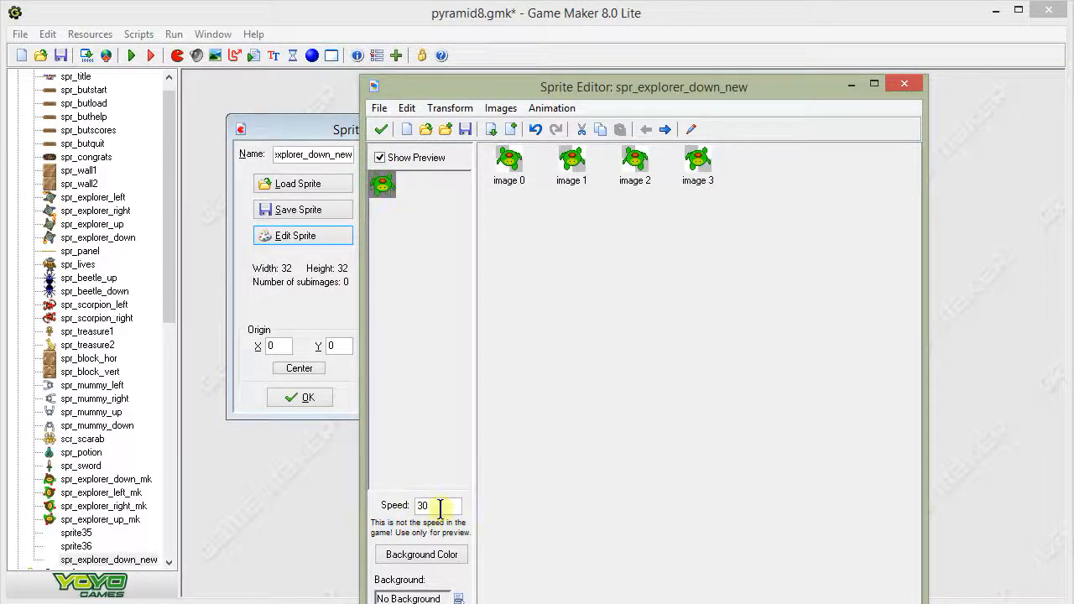
drag(441, 506, 391, 507)
text(2)
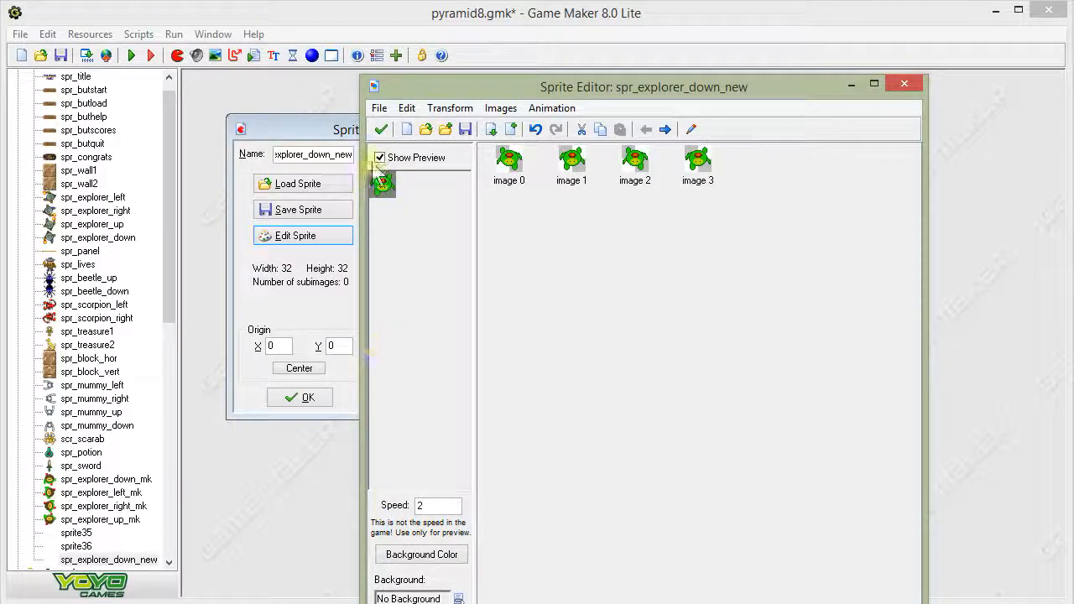
click(379, 129)
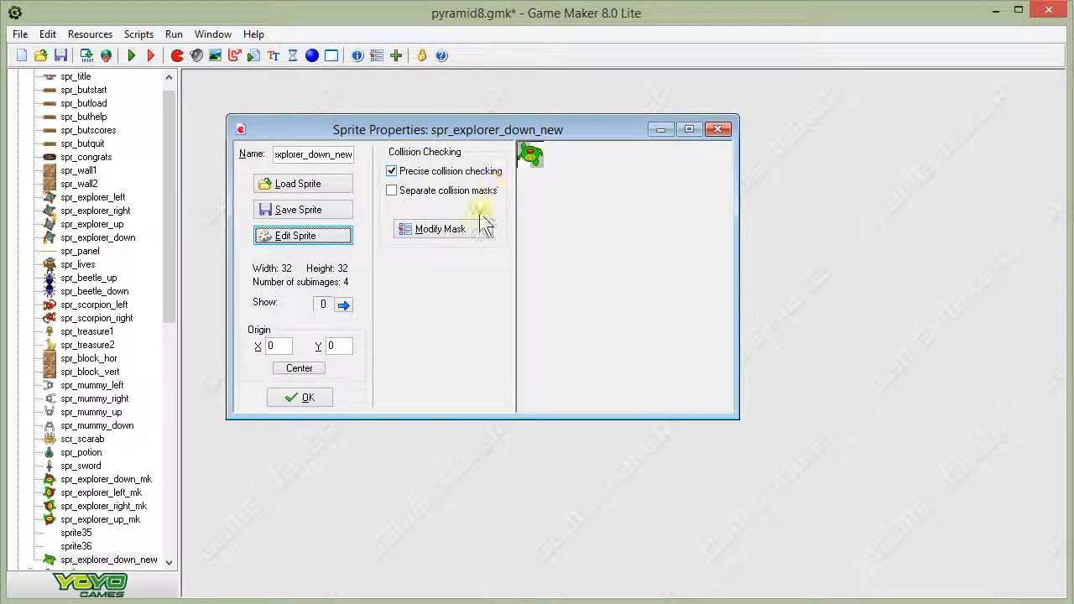
- Set the sprite's collision mask to a full image bounding box, turn off precise collision checking, and accept the sprite
click(411, 229)
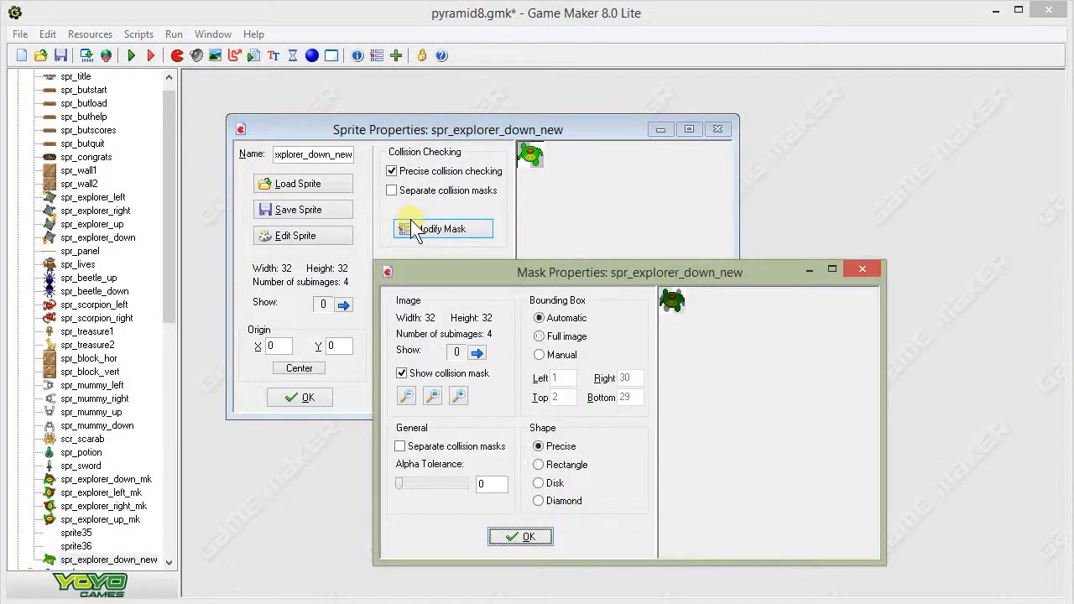
click(538, 337)
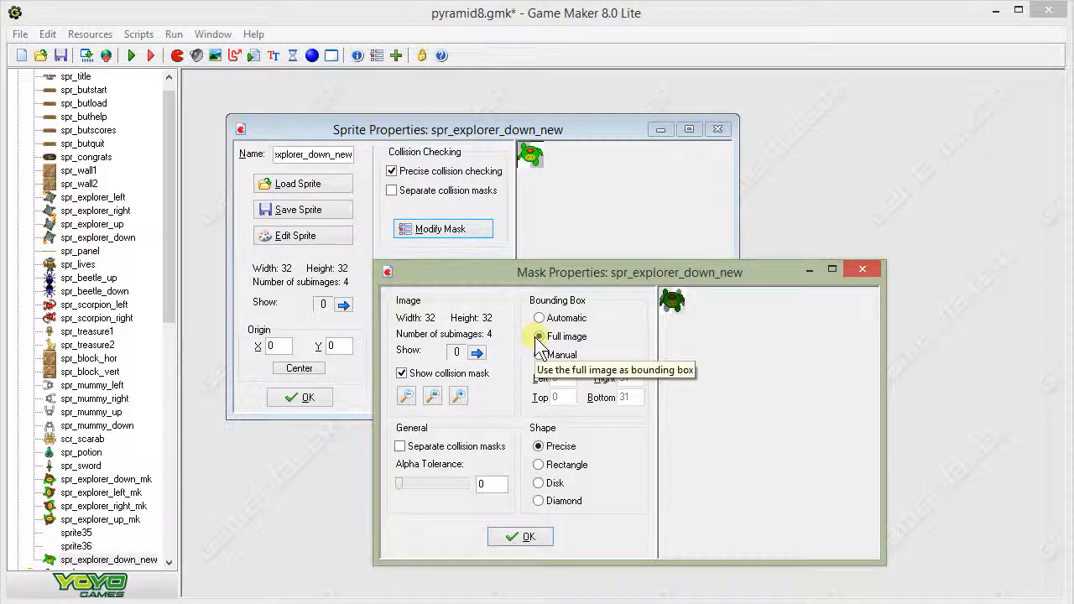
click(529, 534)
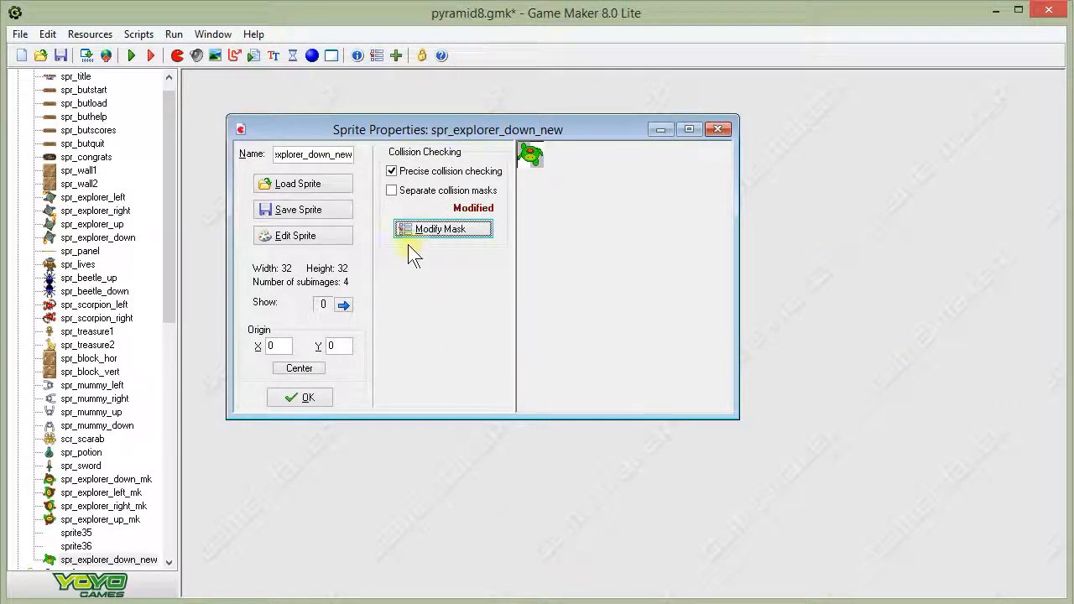
click(391, 171)
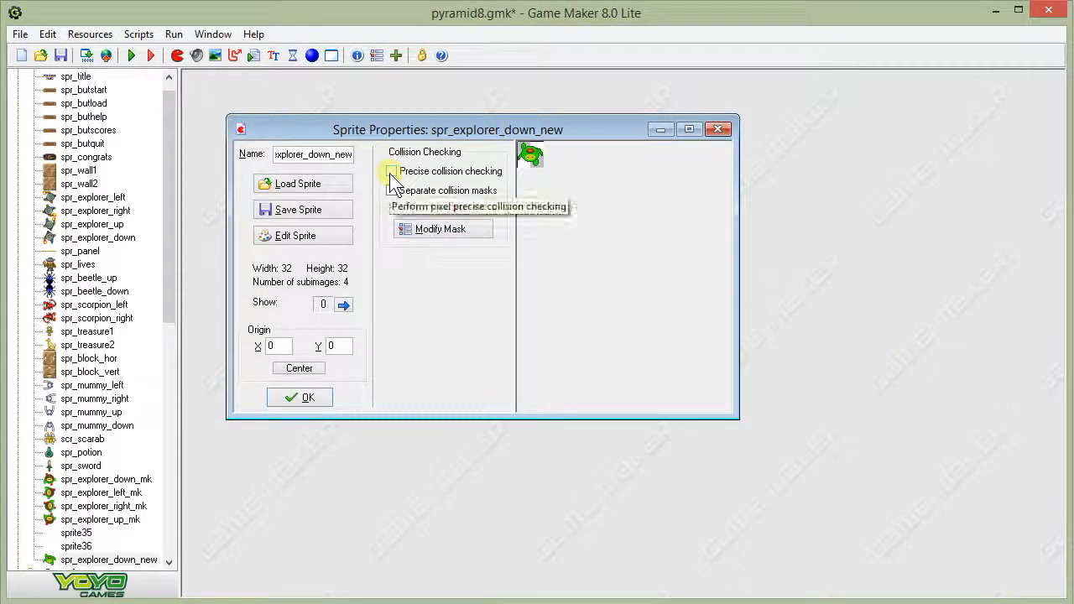
click(422, 233)
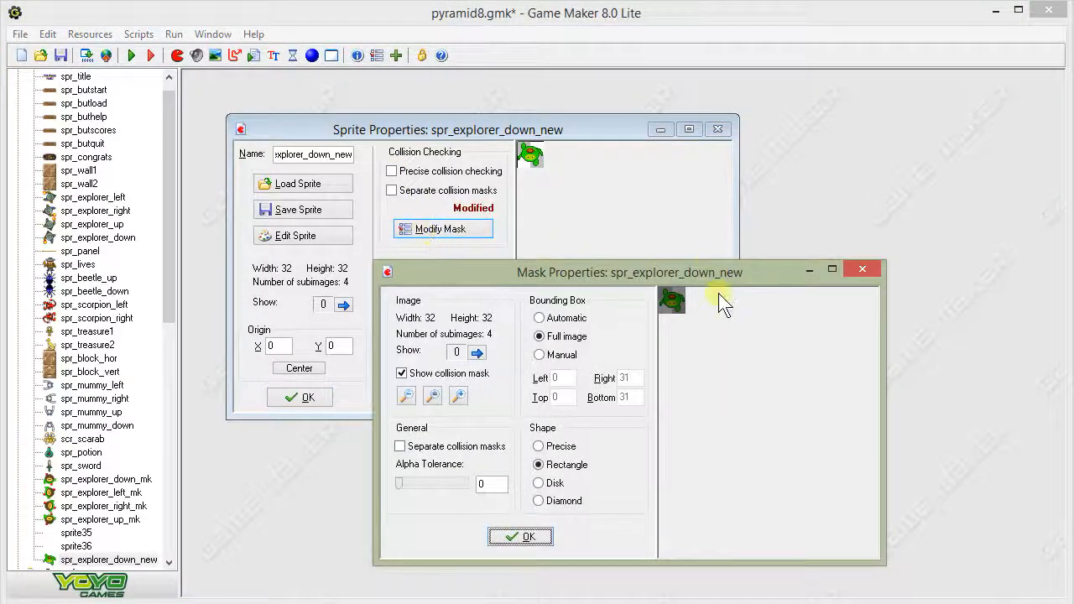
click(535, 537)
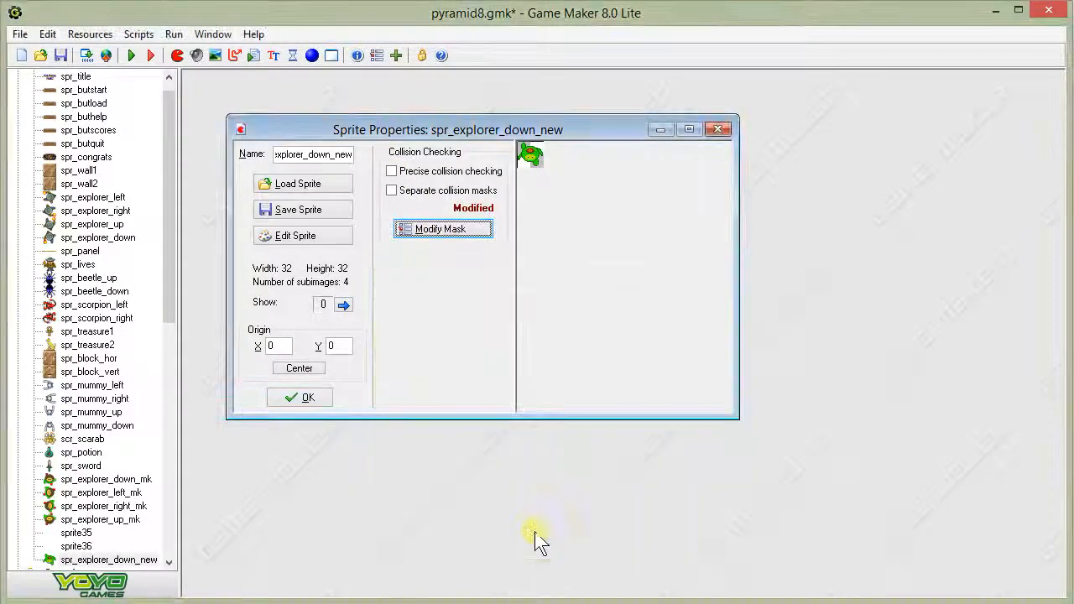
click(304, 397)
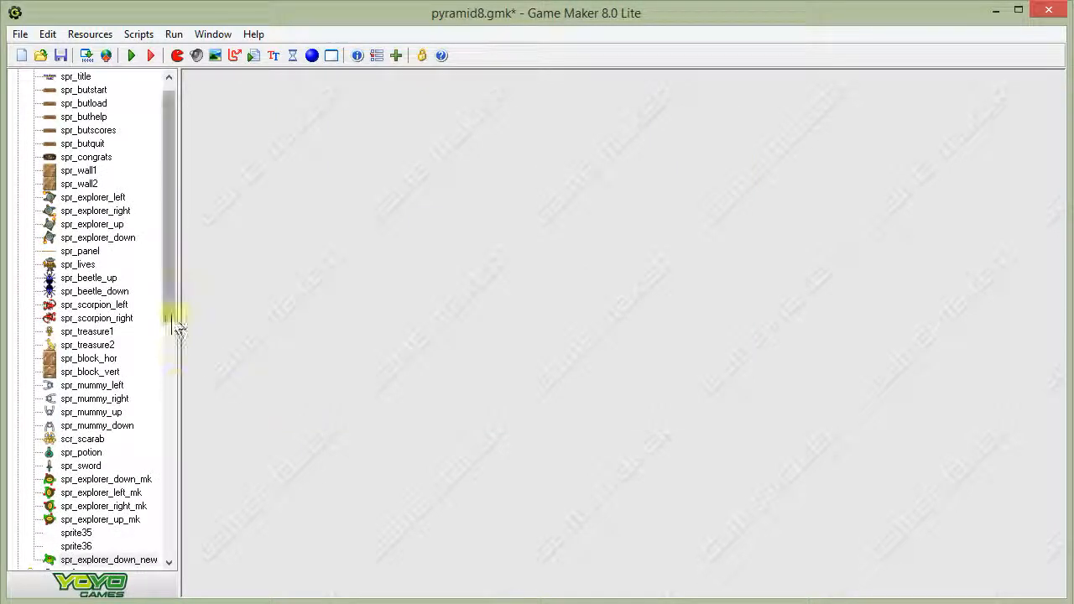
- Rename the spr_explorer_left sprite to spr_explorer_left_bak
double_click(104, 200)
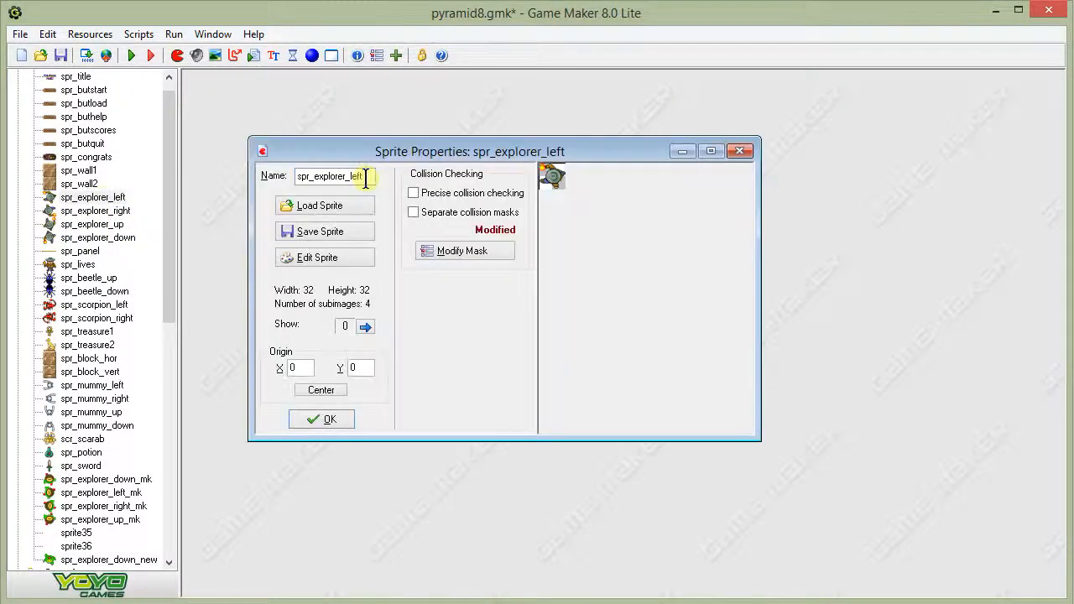
click(365, 176)
text(_oak)
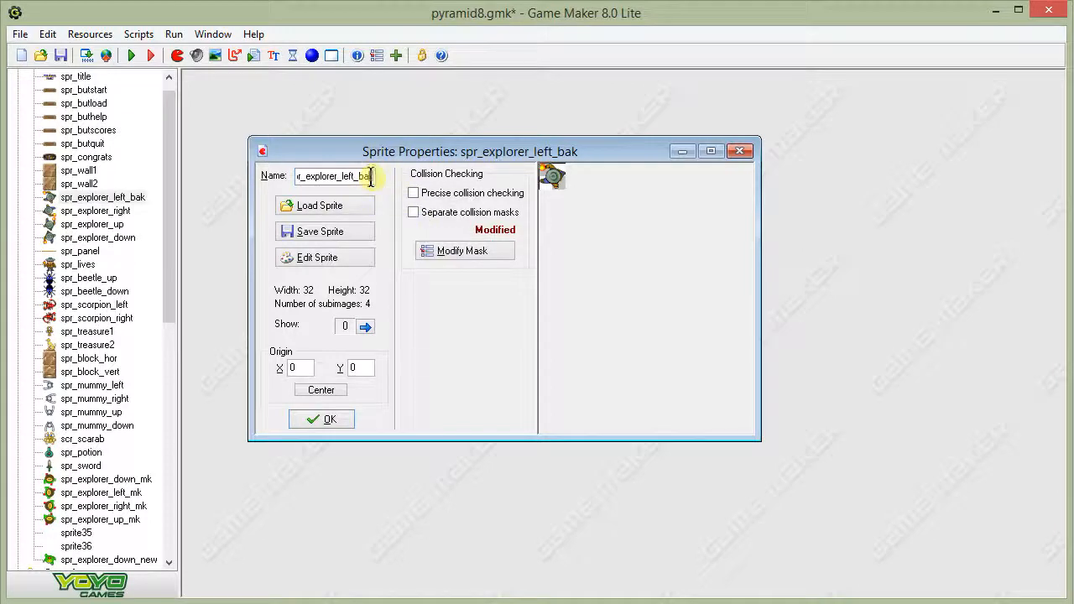
- Accept the spr_explorer_left_bak sprite and rename the spr_explorer_right sprite to spr_explorer_right_bak
drag(374, 176, 354, 175)
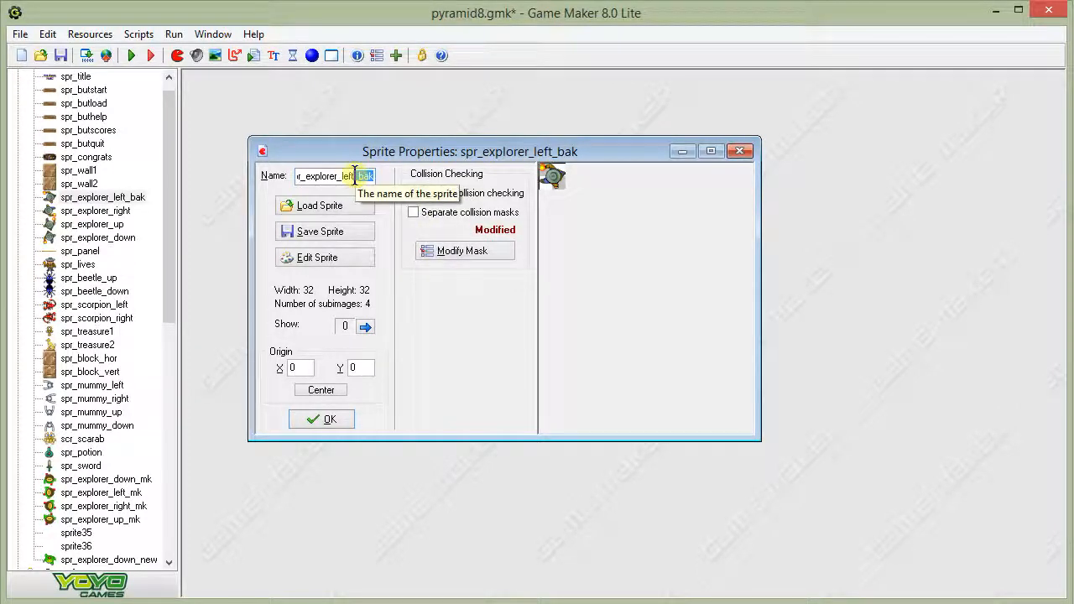
click(331, 424)
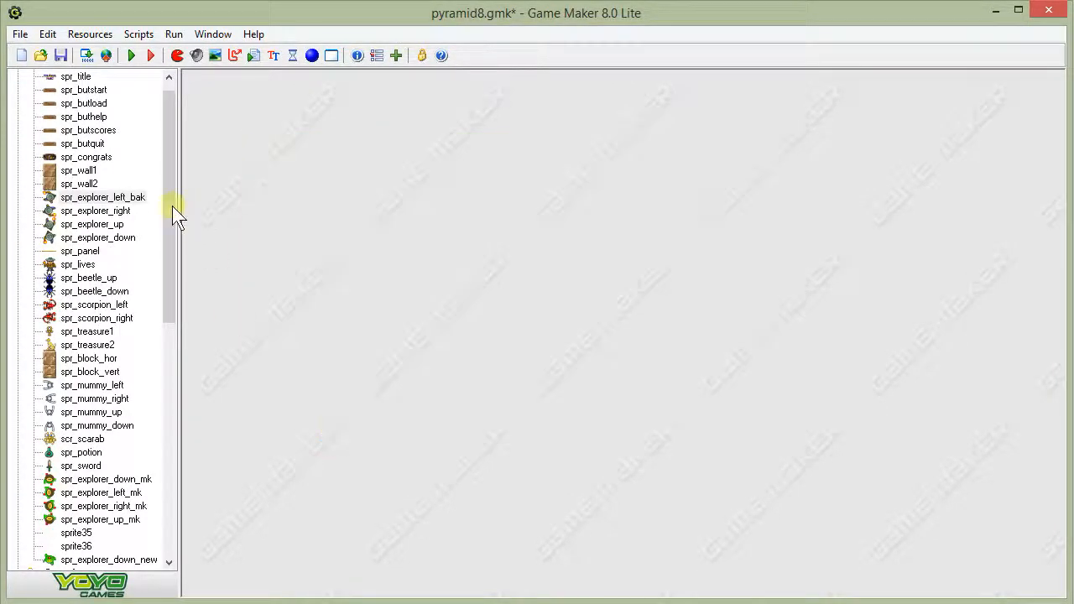
double_click(113, 210)
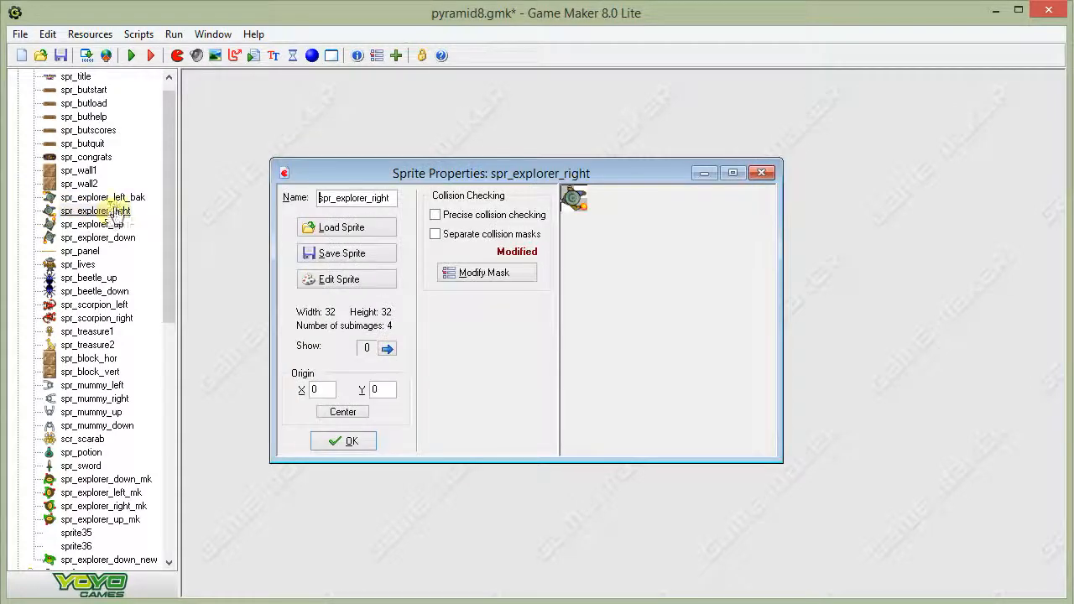
click(394, 198)
text(_bak)
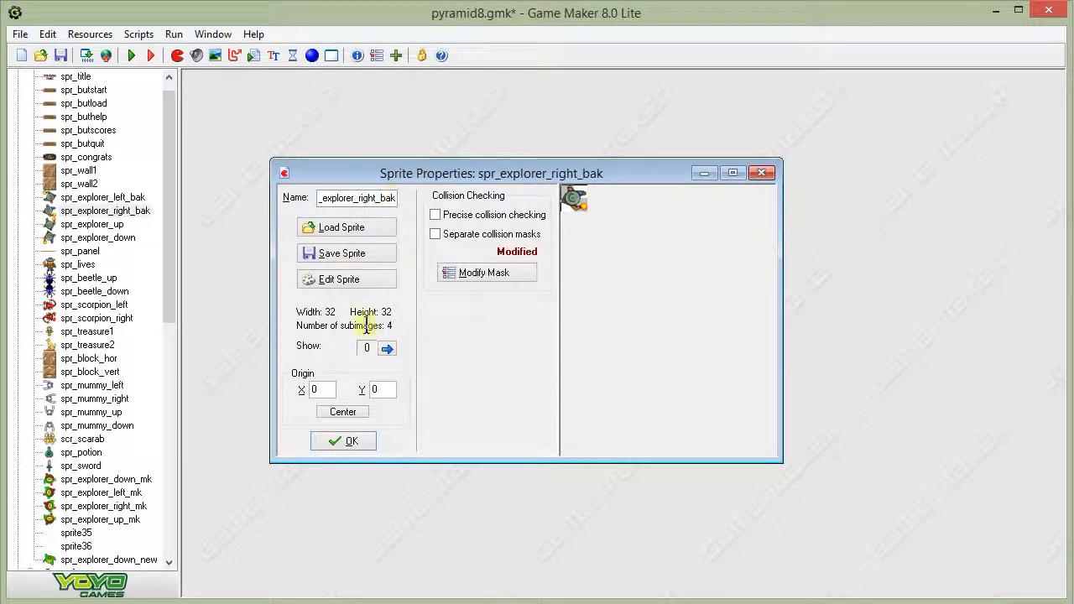
click(348, 443)
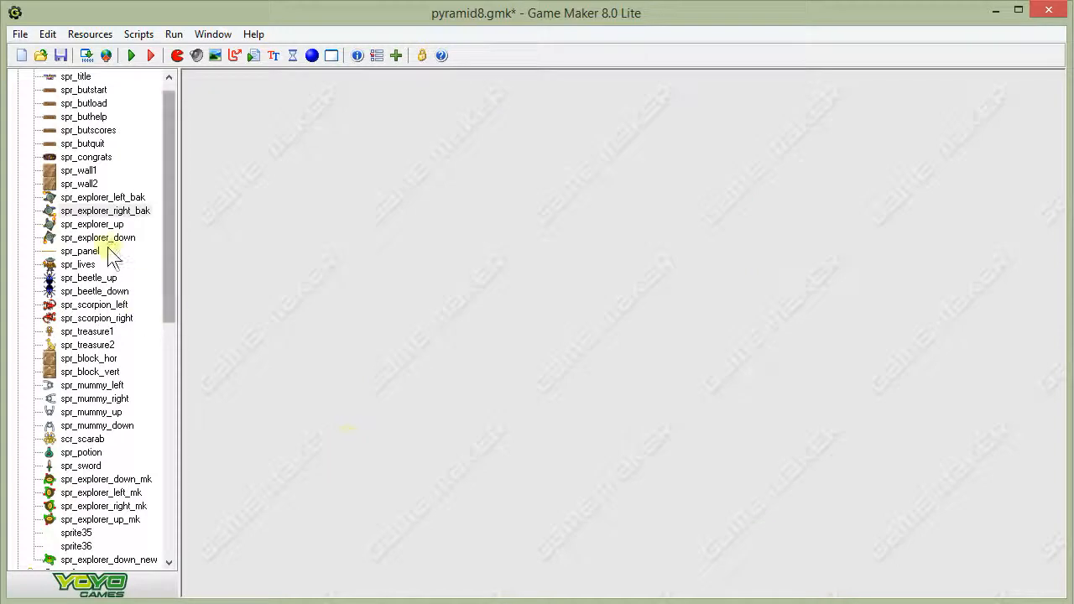
- Rename the spr_explorer_up sprite to spr_explorer_up_bak and accept it
double_click(92, 224)
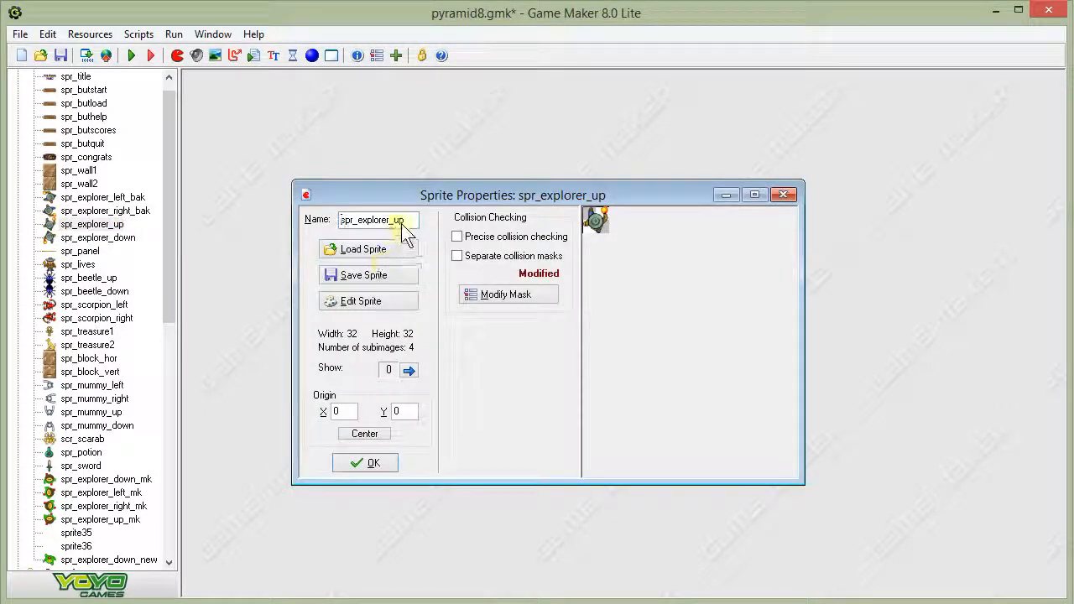
click(410, 221)
text(_bak)
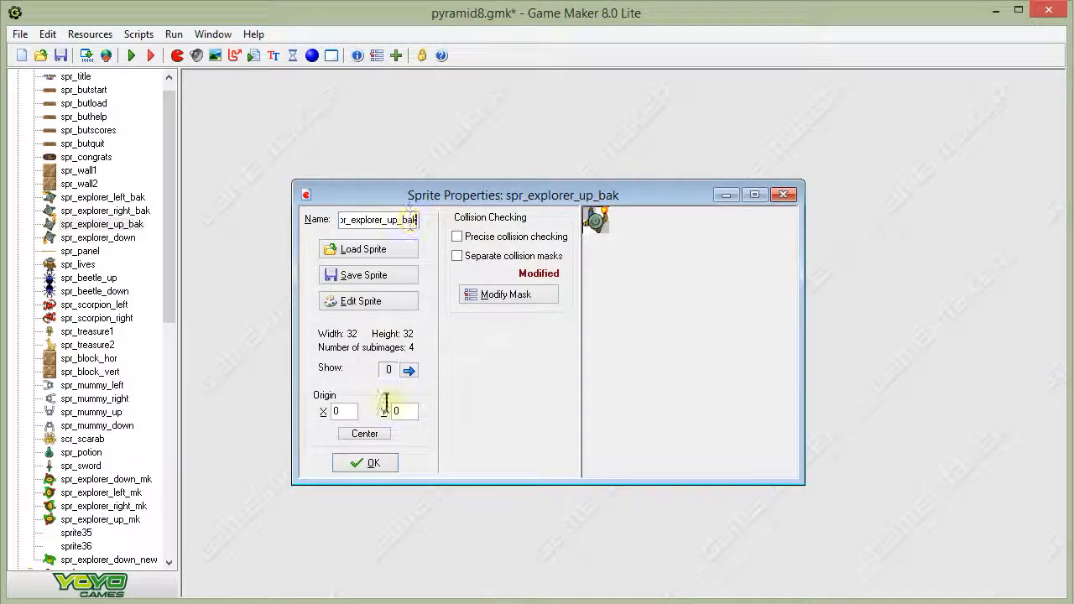
click(348, 463)
- Rename the spr_explorer_down sprite to spr_explorer_down_bak and accept it
double_click(107, 238)
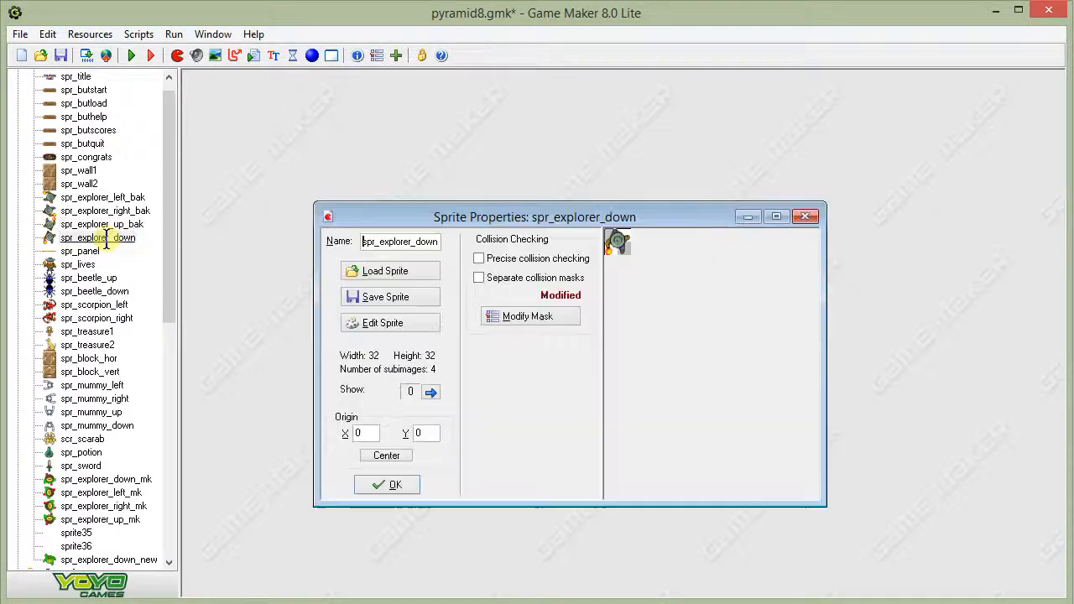
click(436, 241)
text(_bak)
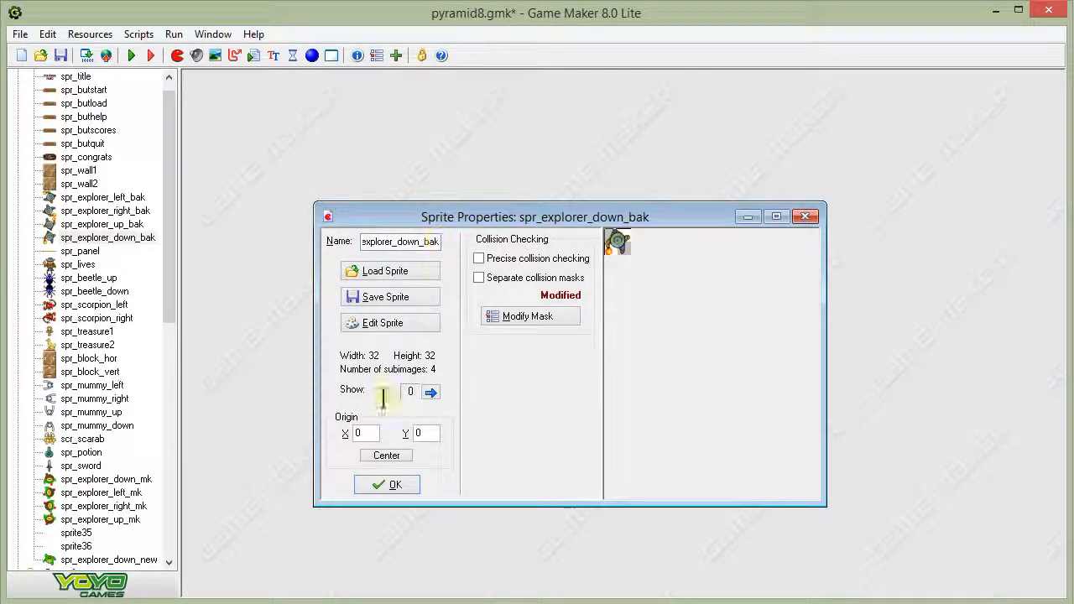
click(376, 479)
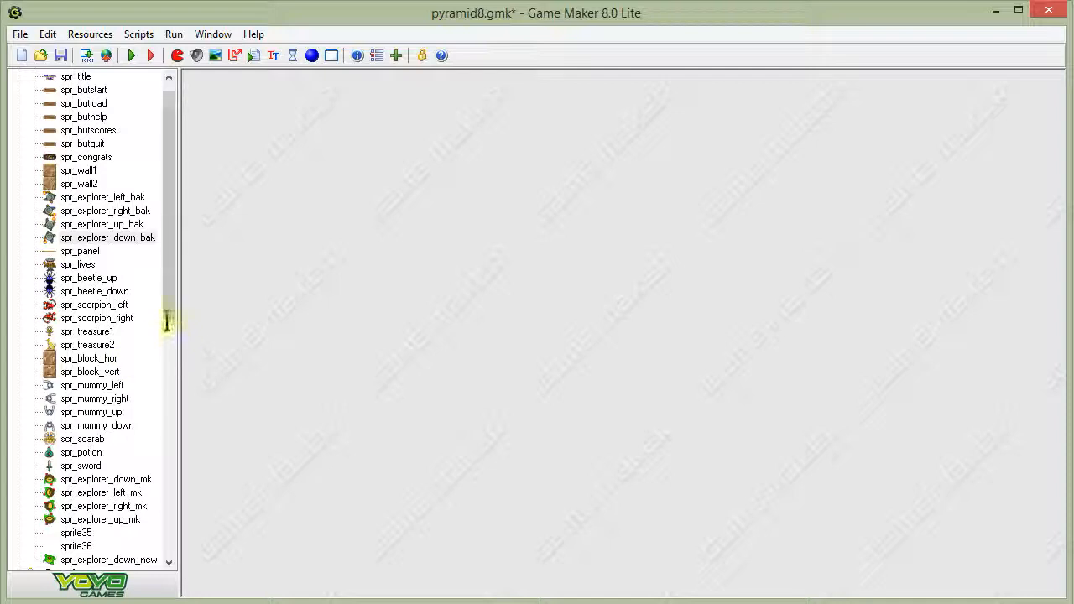
- Rename the new alien sprite spr_explorer_down_new to spr_explorer_down by removing its _new suffix
drag(168, 307, 168, 361)
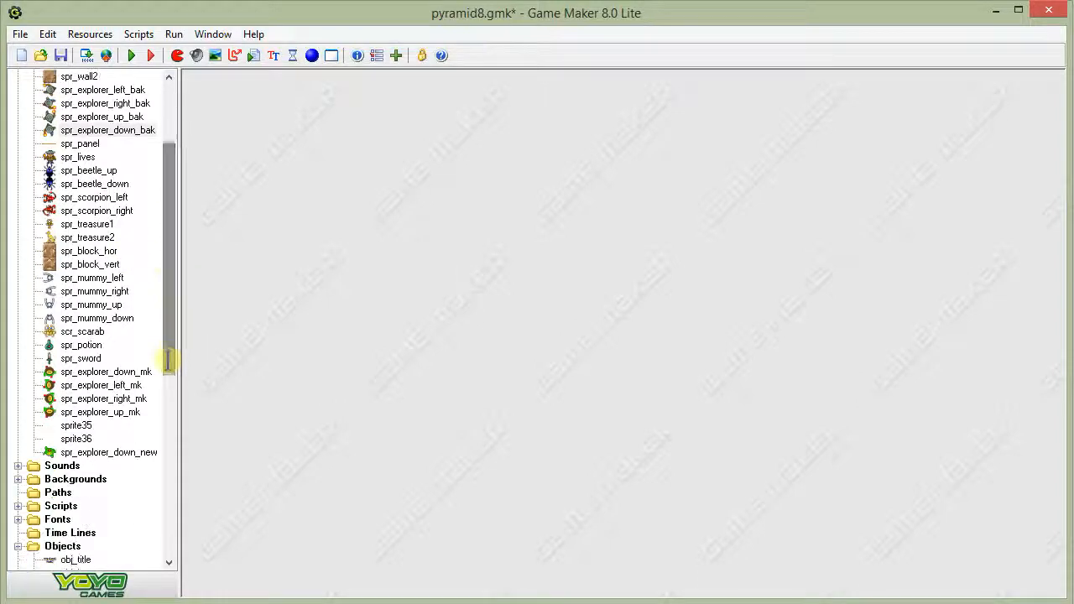
double_click(139, 453)
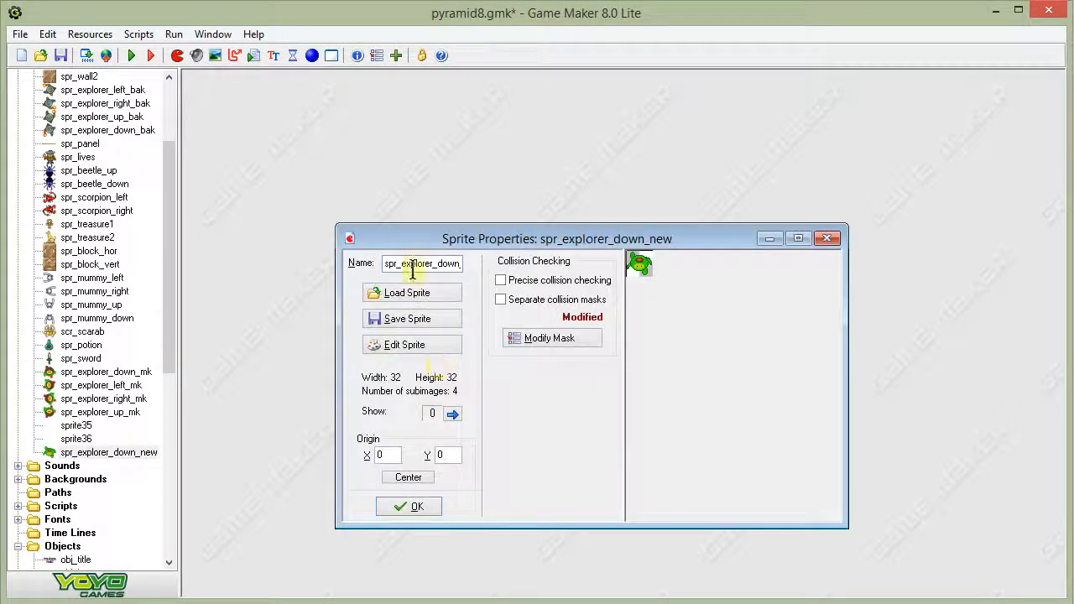
drag(387, 263, 526, 282)
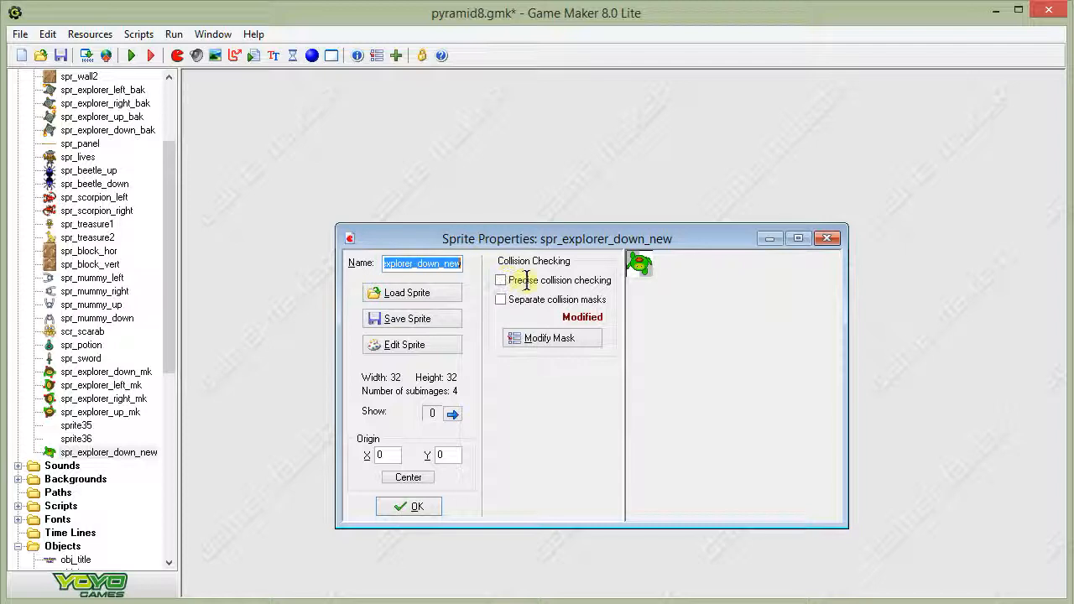
click(439, 267)
drag(440, 264, 476, 271)
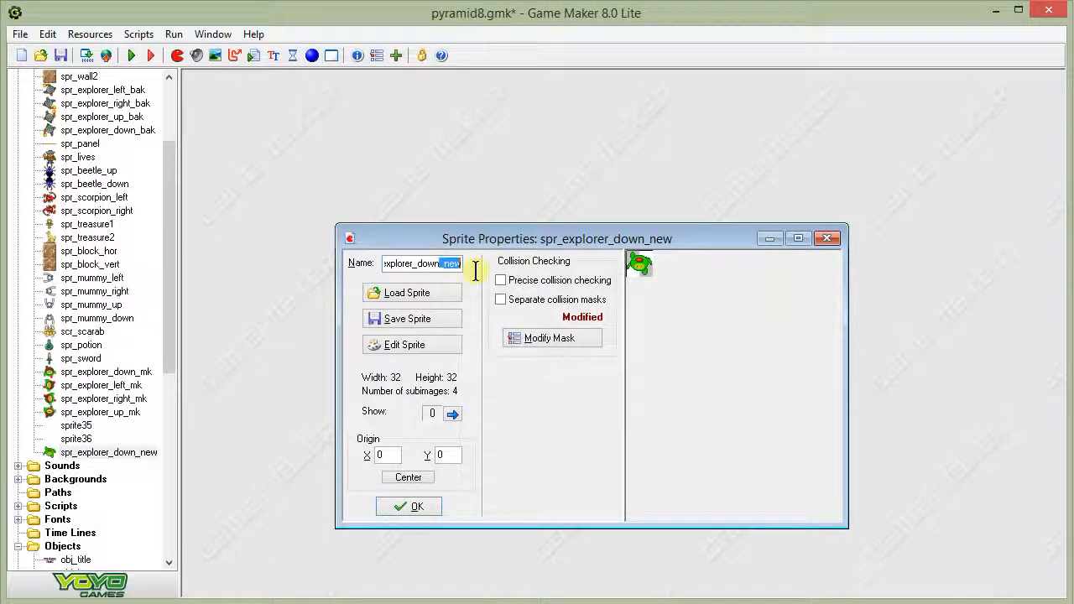
key(BackSpace)
click(430, 505)
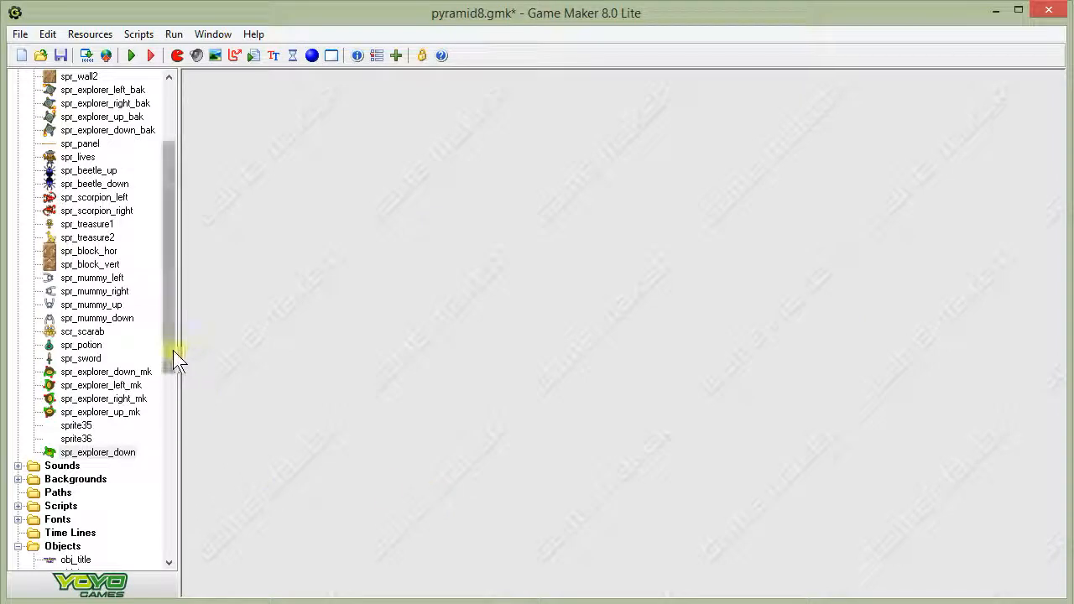
- Duplicate the alien sprite spr_explorer_down and name the copy spr_explorer_up
drag(172, 350, 171, 396)
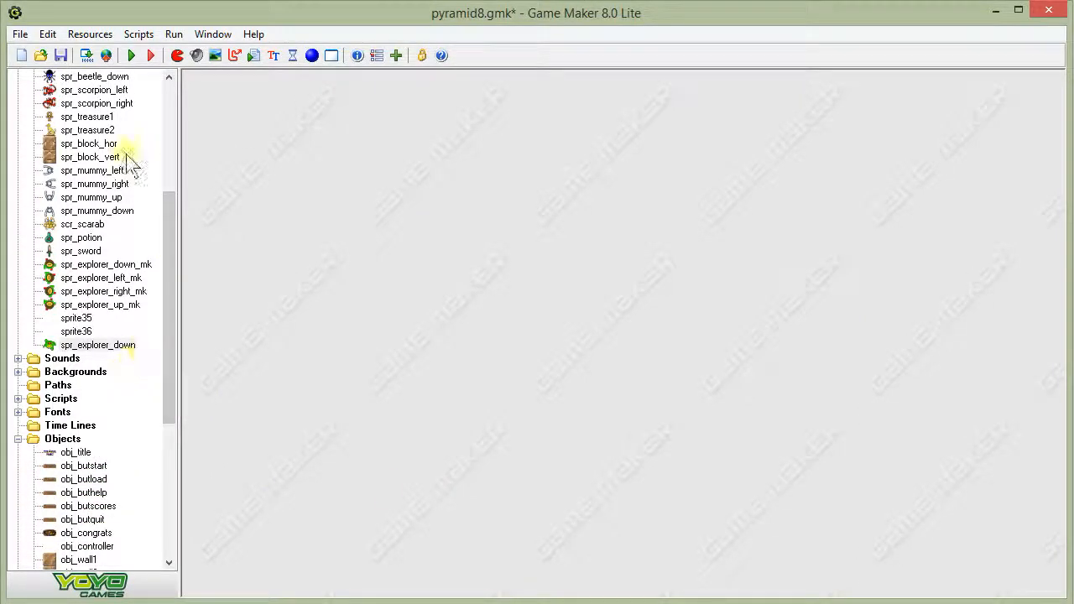
drag(174, 251, 170, 187)
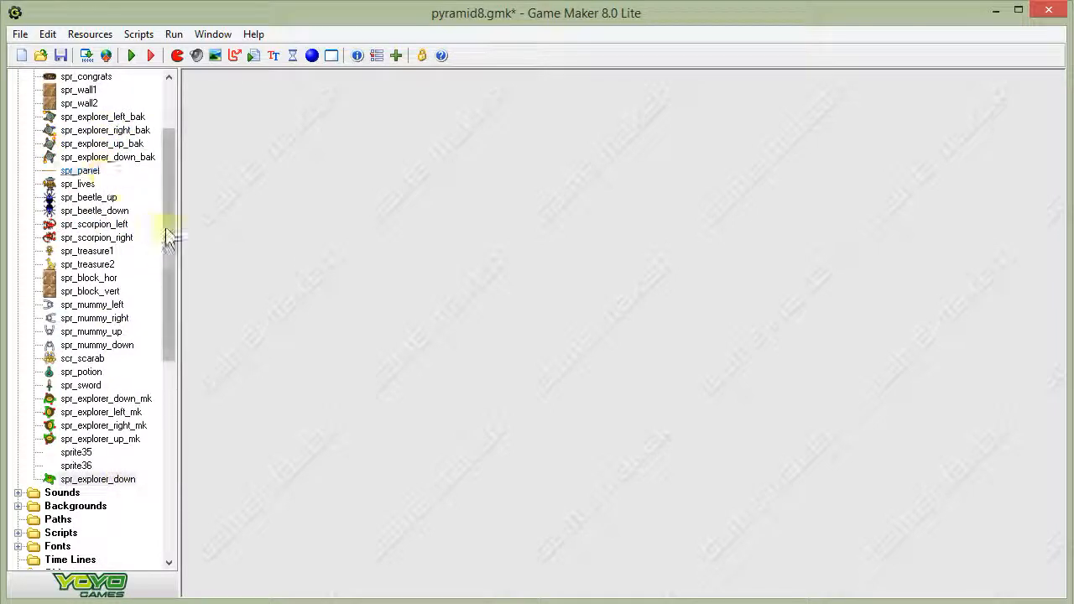
drag(167, 227, 168, 300)
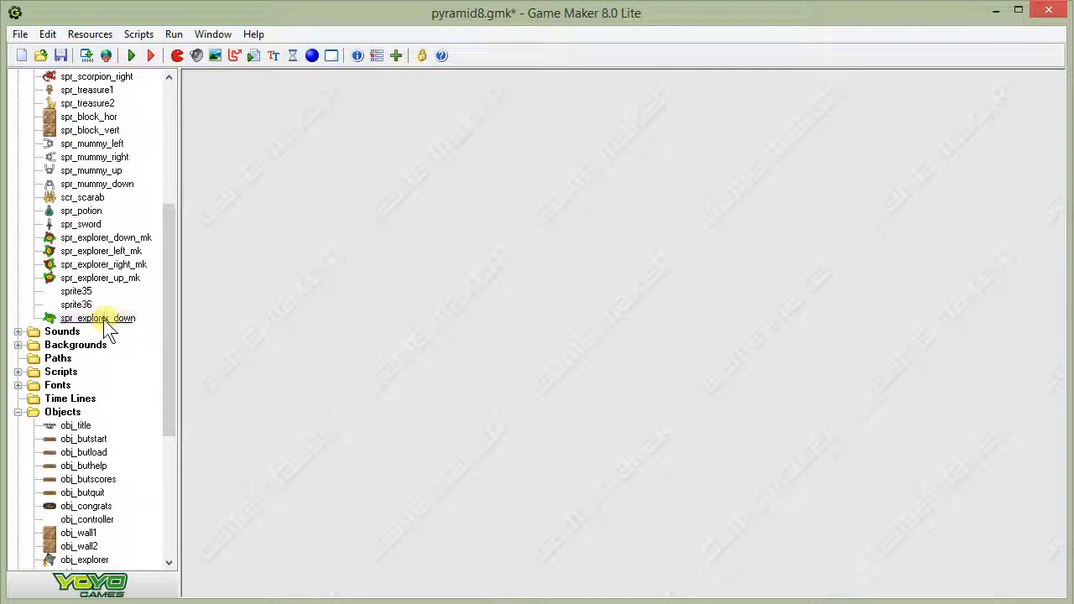
right_click(104, 320)
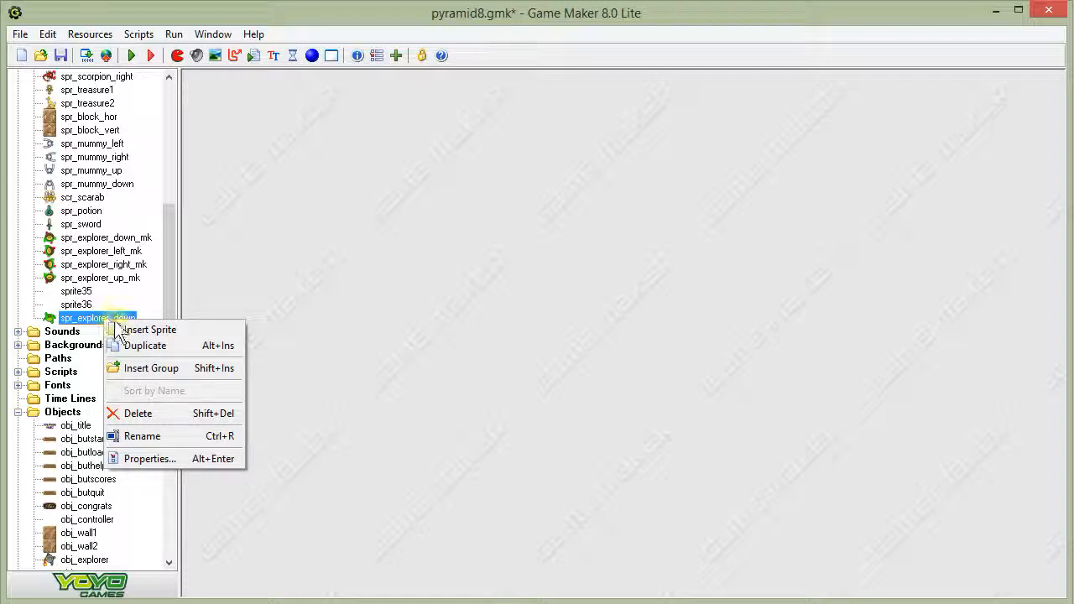
click(120, 345)
text(spr_explorer_up)
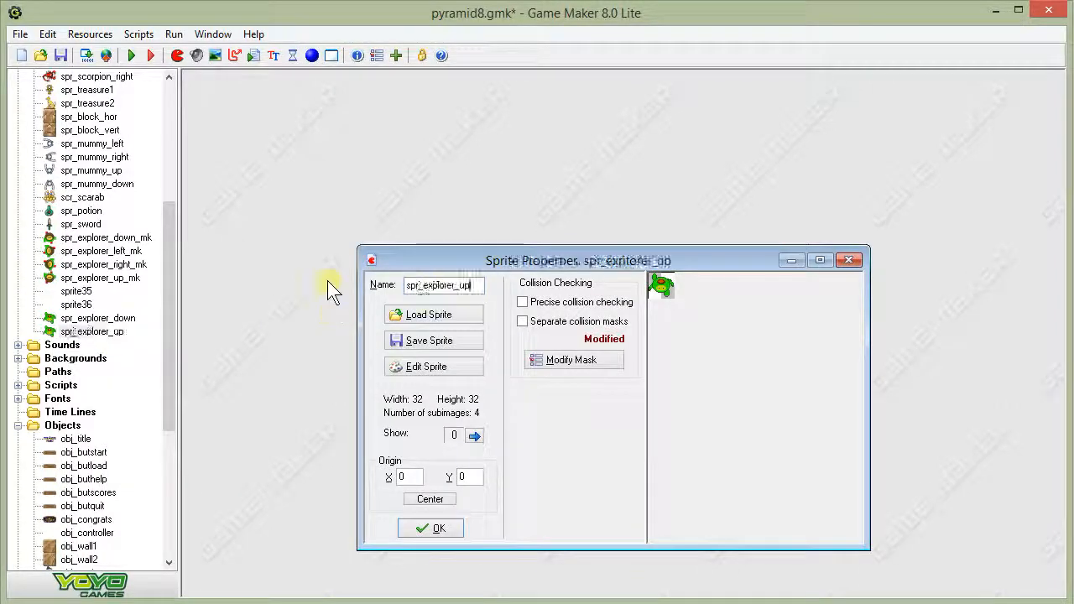
- Flip all images of spr_explorer_up vertically without mirroring them horizontally, then save the images and accept the sprite
click(416, 368)
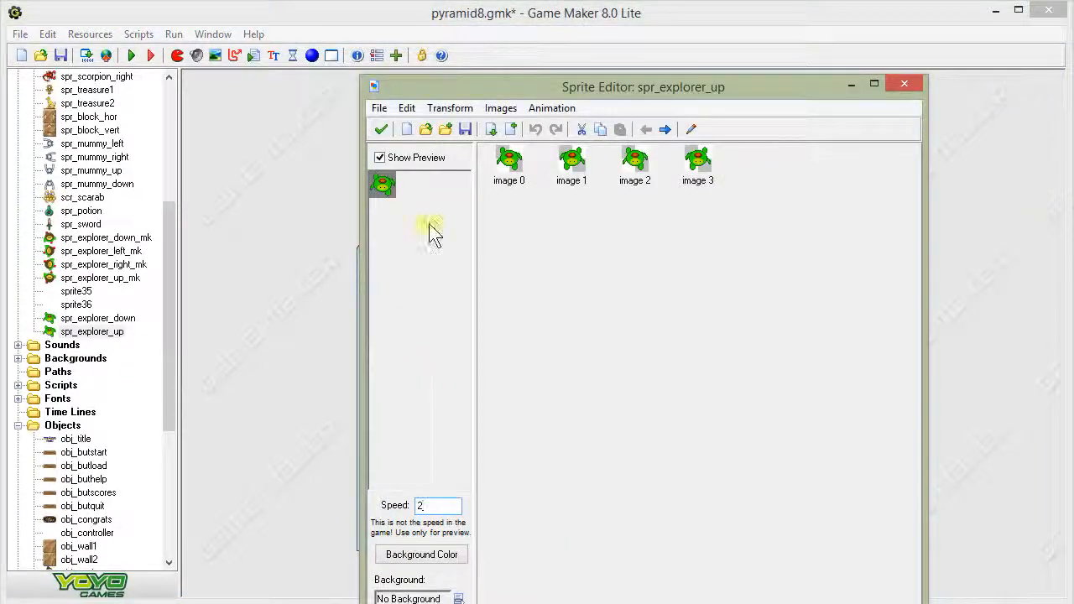
click(443, 110)
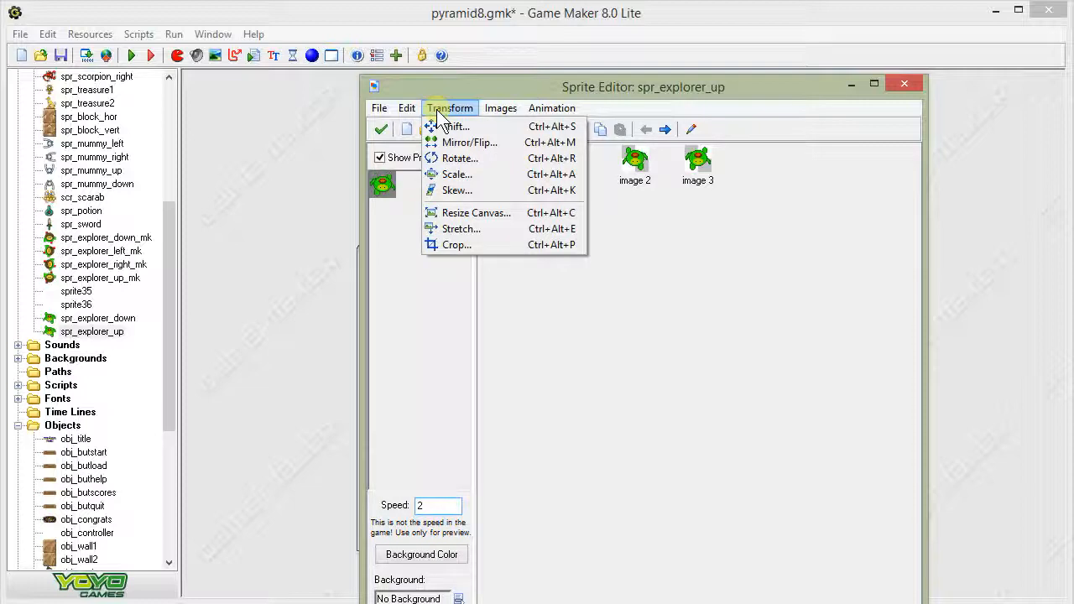
click(453, 144)
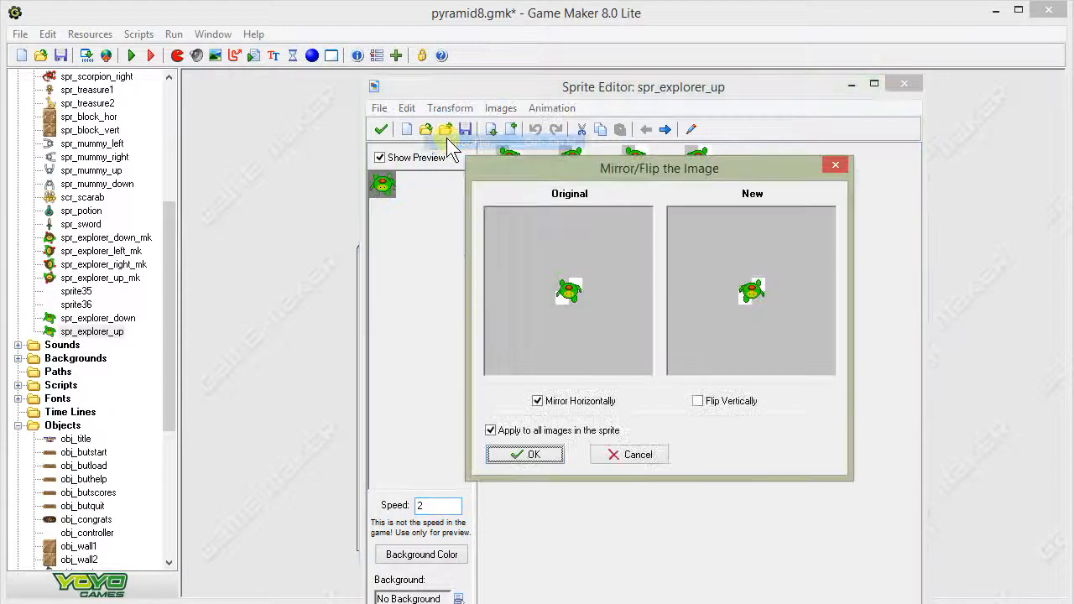
click(699, 401)
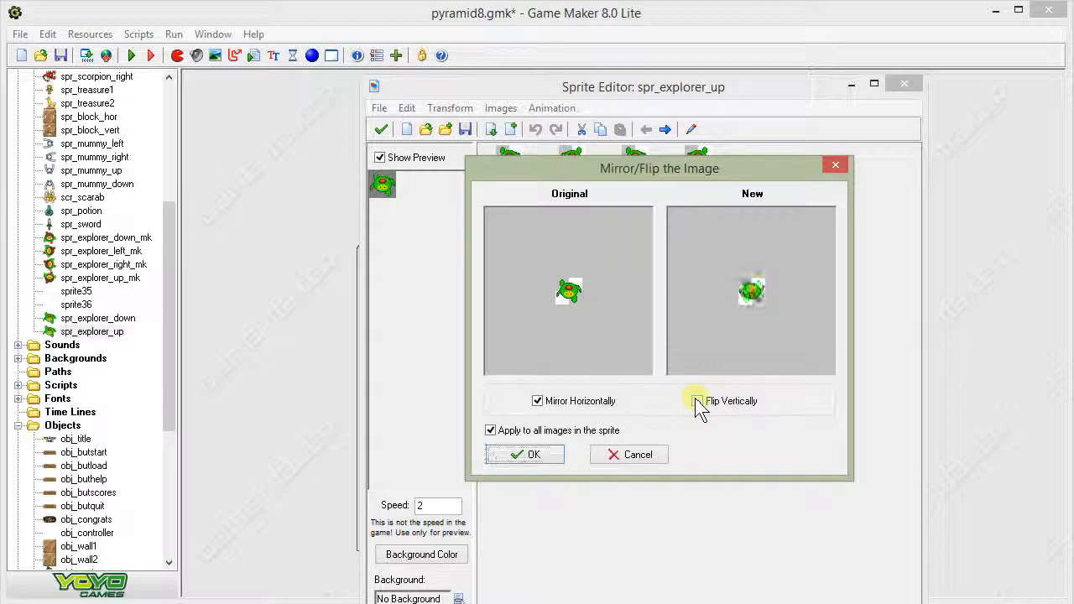
click(537, 401)
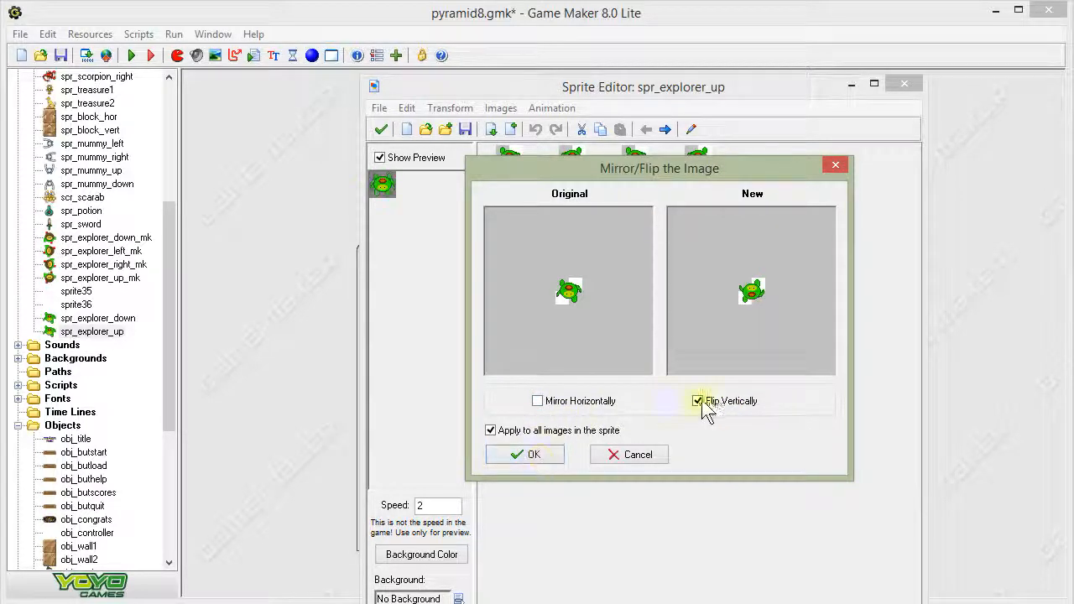
click(540, 461)
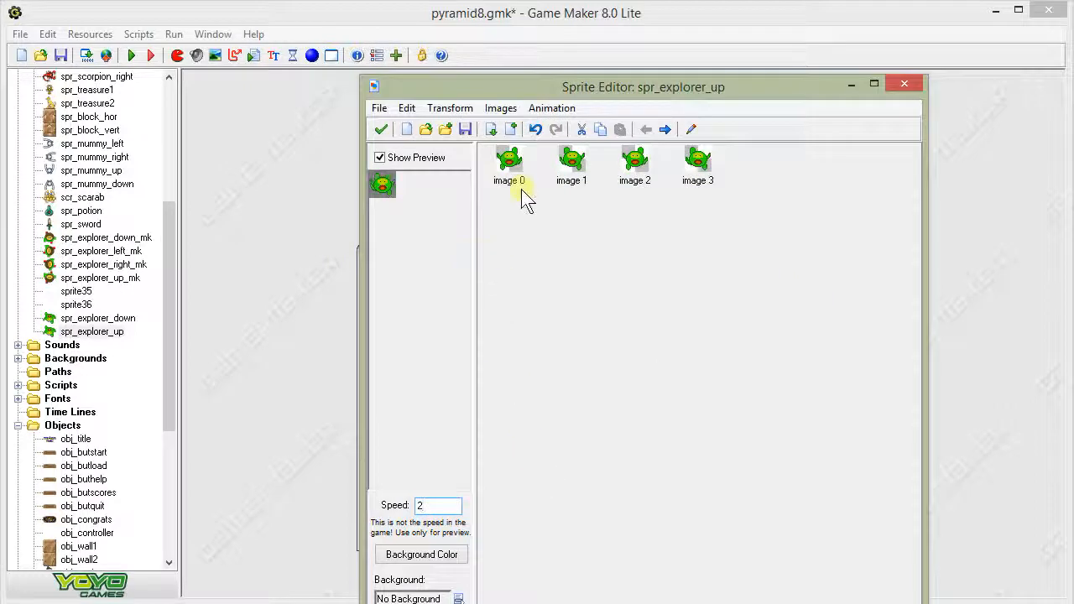
click(382, 128)
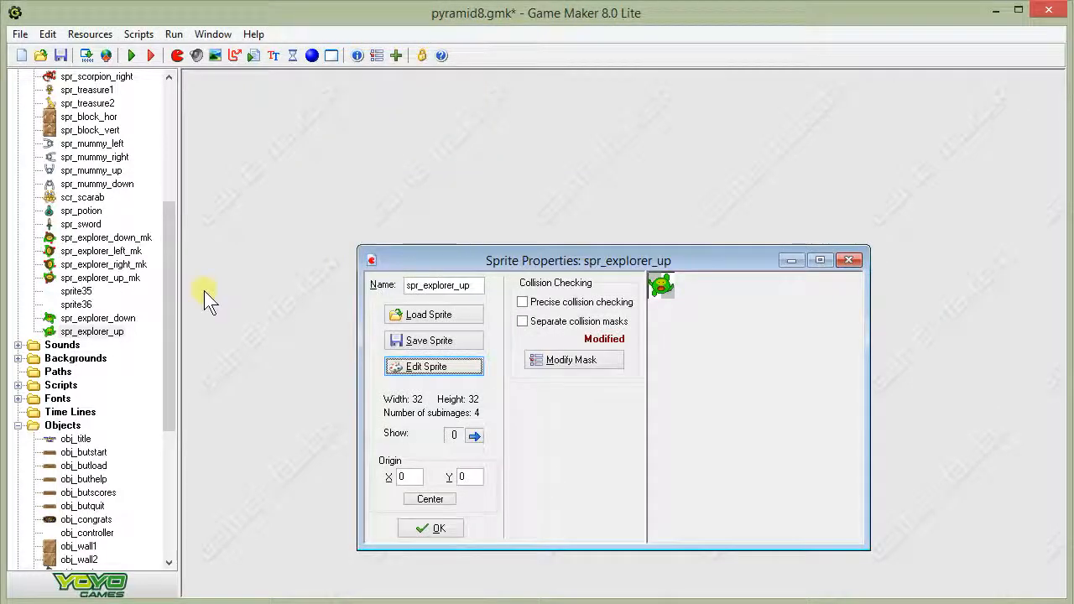
click(409, 526)
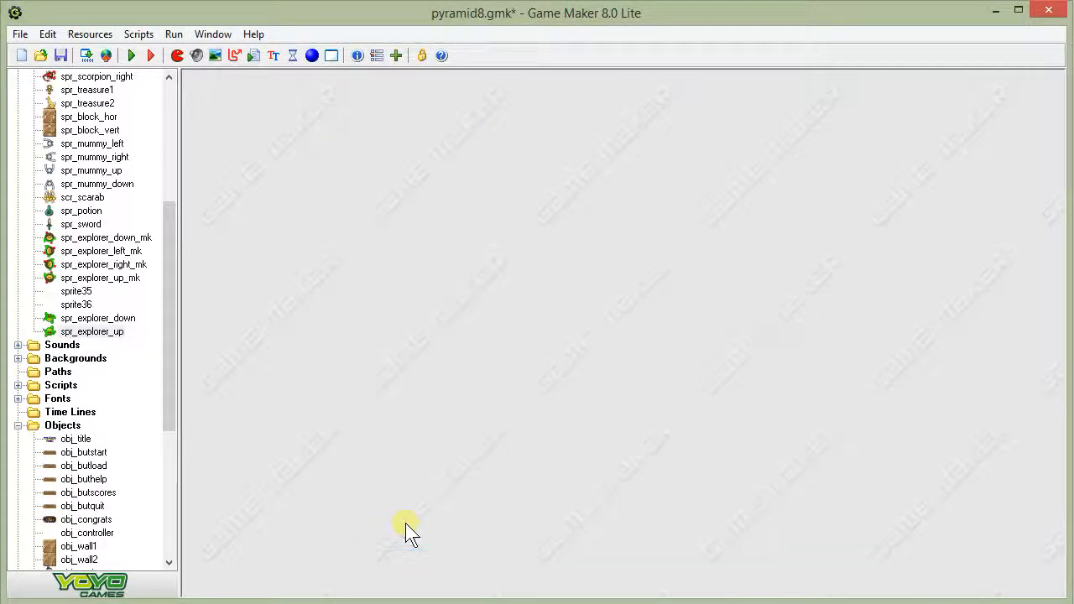
- Duplicate spr_explorer_up as spr_explorer_right, rotate all its images 90 degrees clockwise, and accept the sprite
right_click(83, 333)
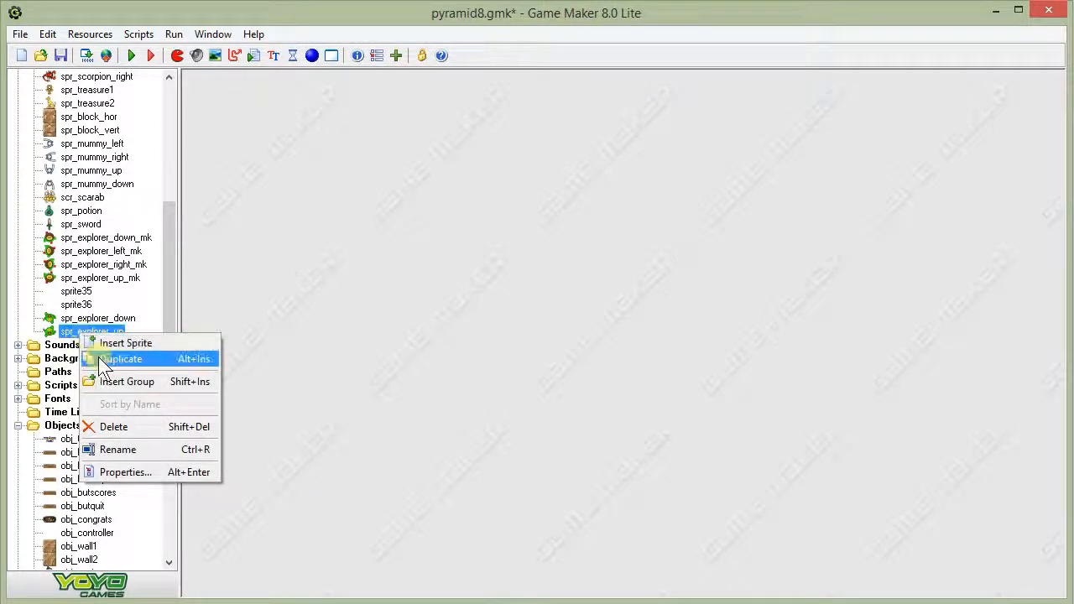
click(98, 358)
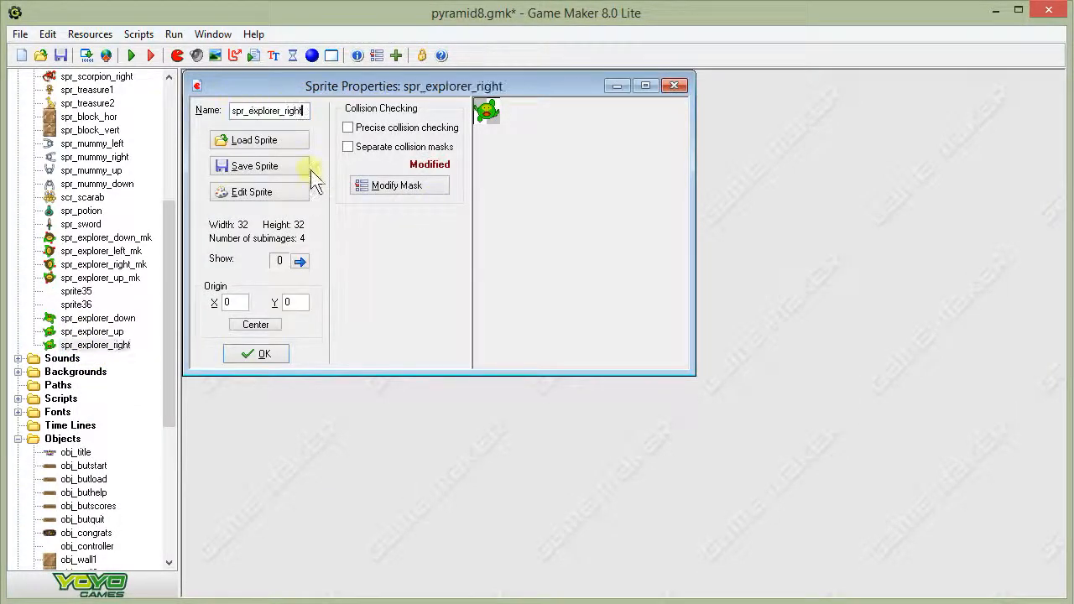
click(257, 195)
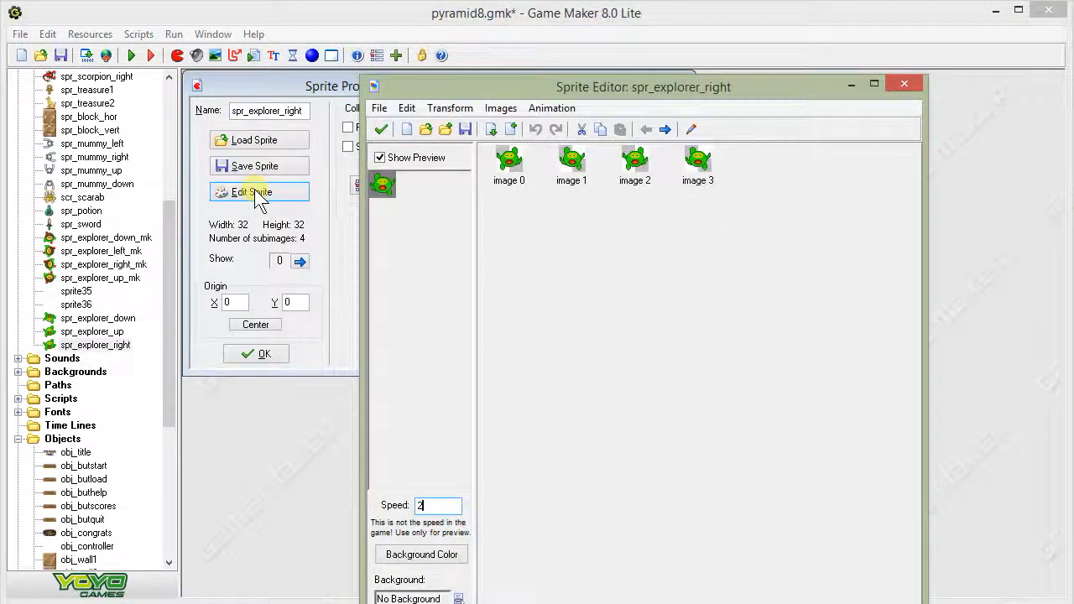
click(437, 109)
click(457, 158)
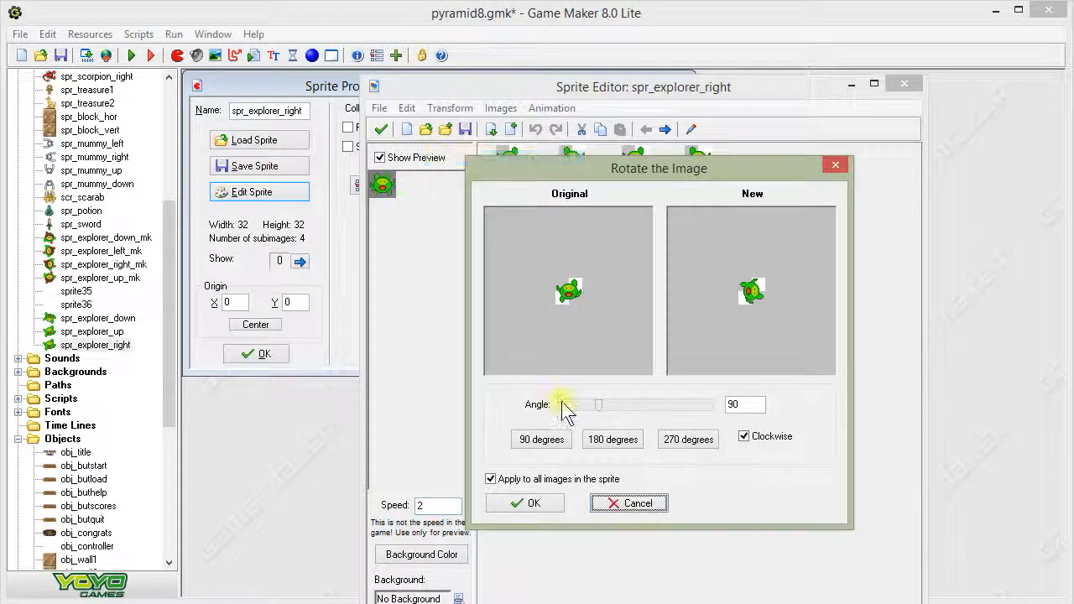
click(552, 443)
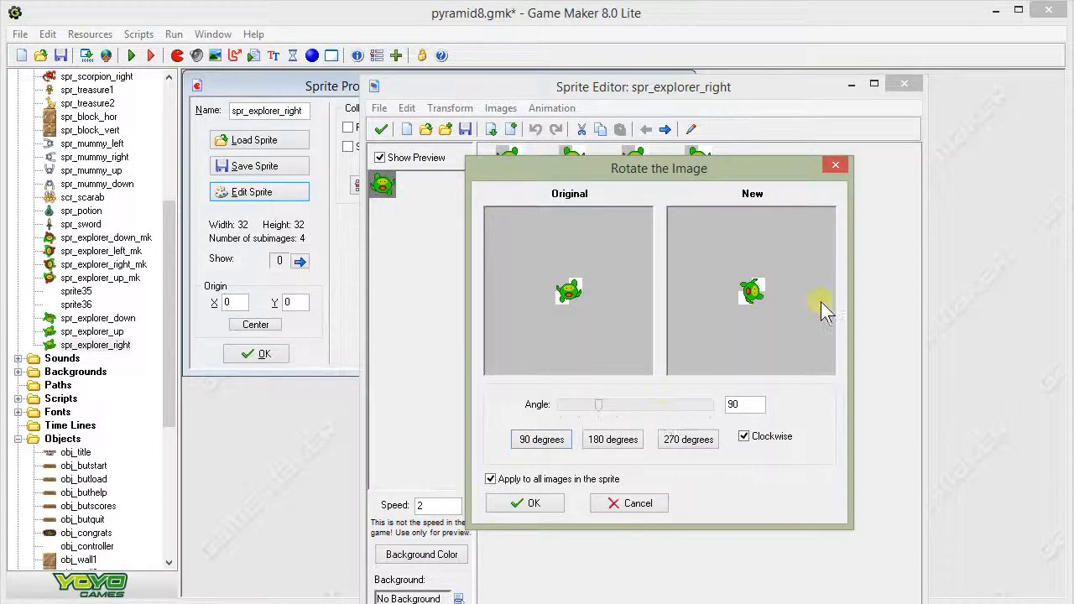
click(534, 503)
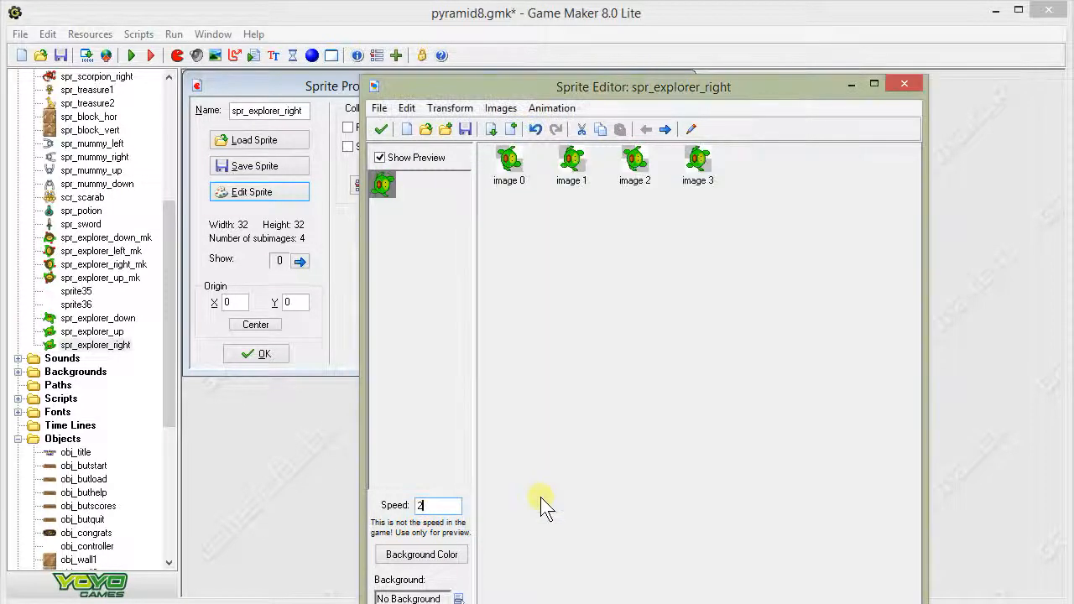
click(381, 130)
click(247, 358)
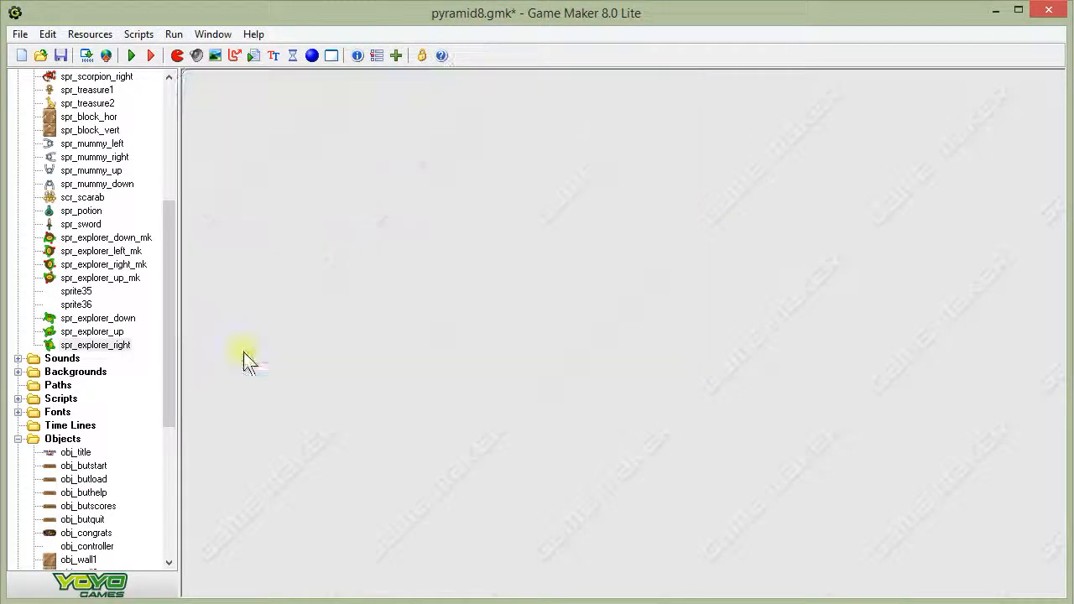
- Duplicate the alien sprite spr_explorer_right and name the copy spr_explorer_left
right_click(94, 346)
click(110, 378)
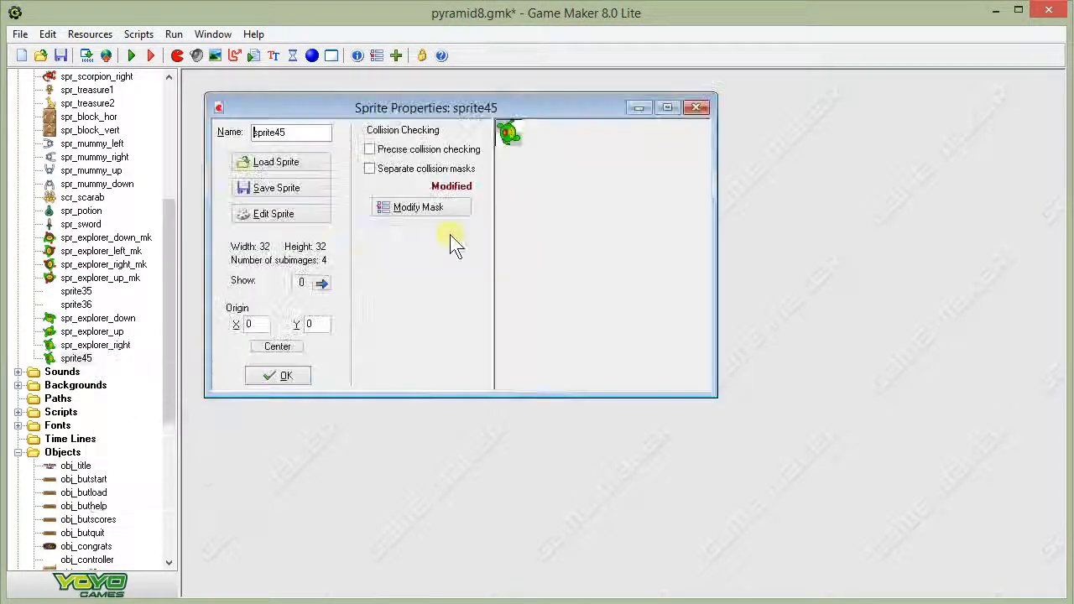
text(spr_explorer_left)
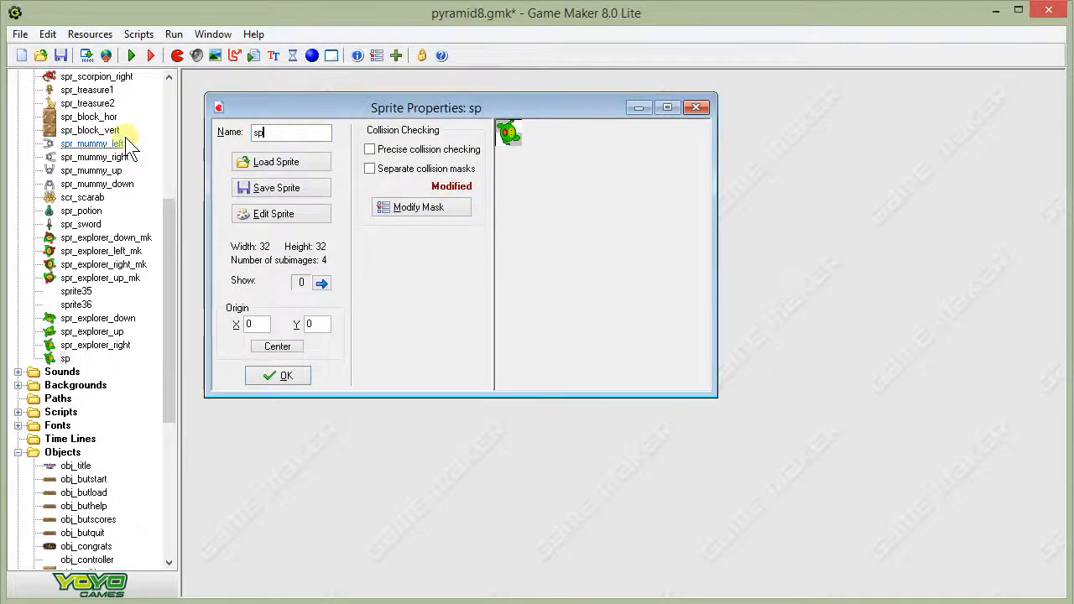
- Mirror all images of spr_explorer_left horizontally without flipping them vertically, then keep the edited images and accept the sprite
click(264, 214)
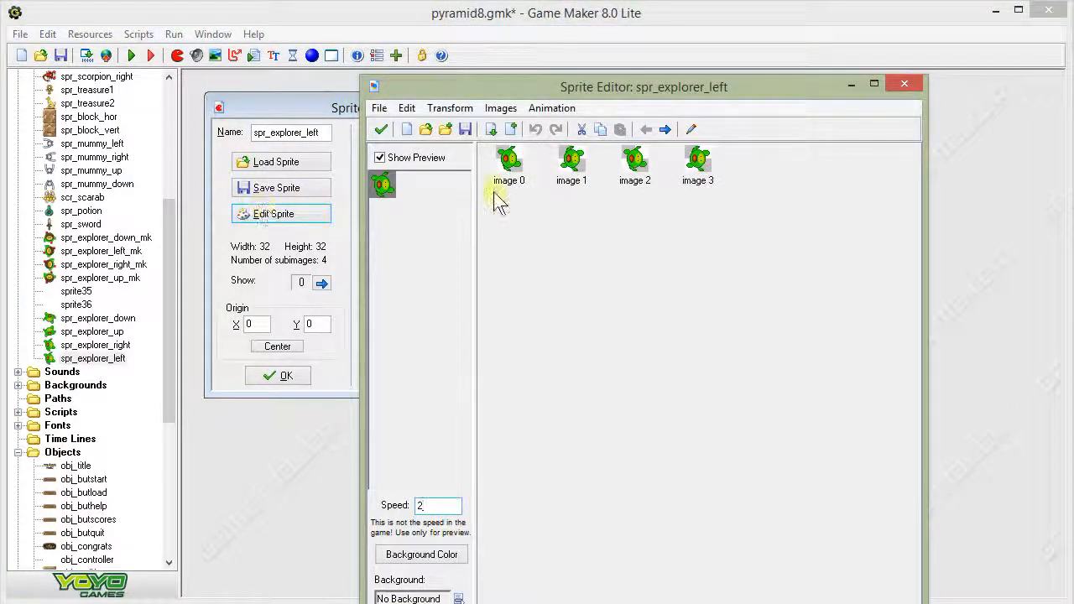
click(450, 108)
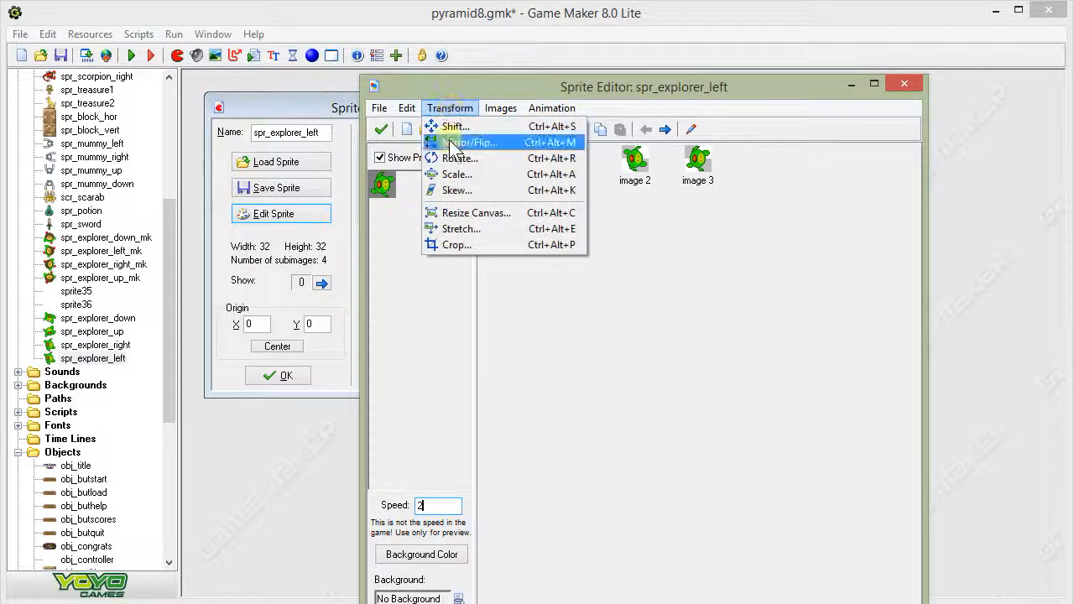
click(466, 142)
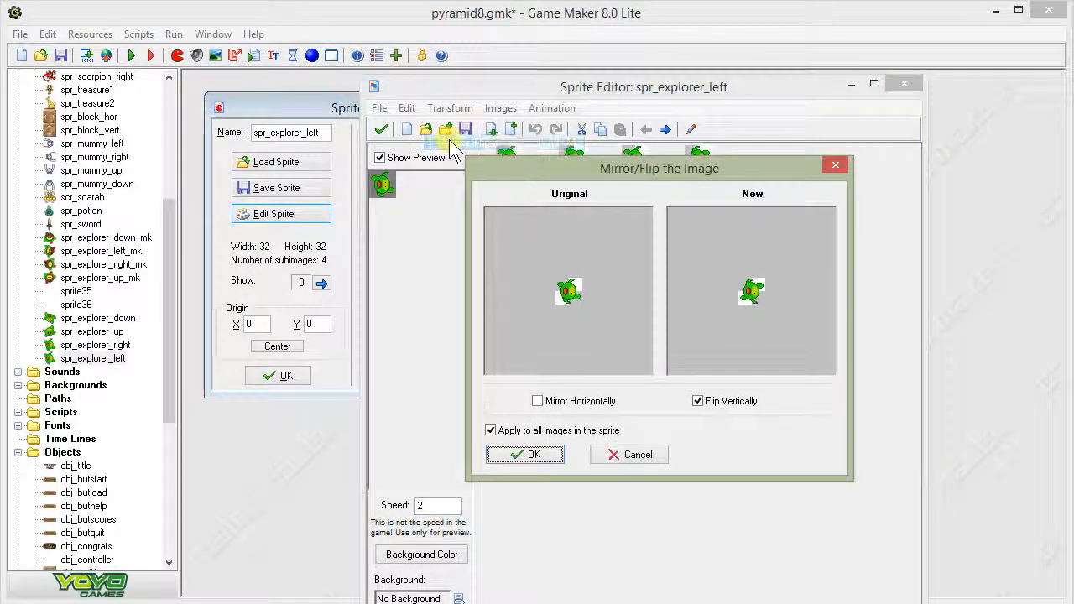
click(540, 398)
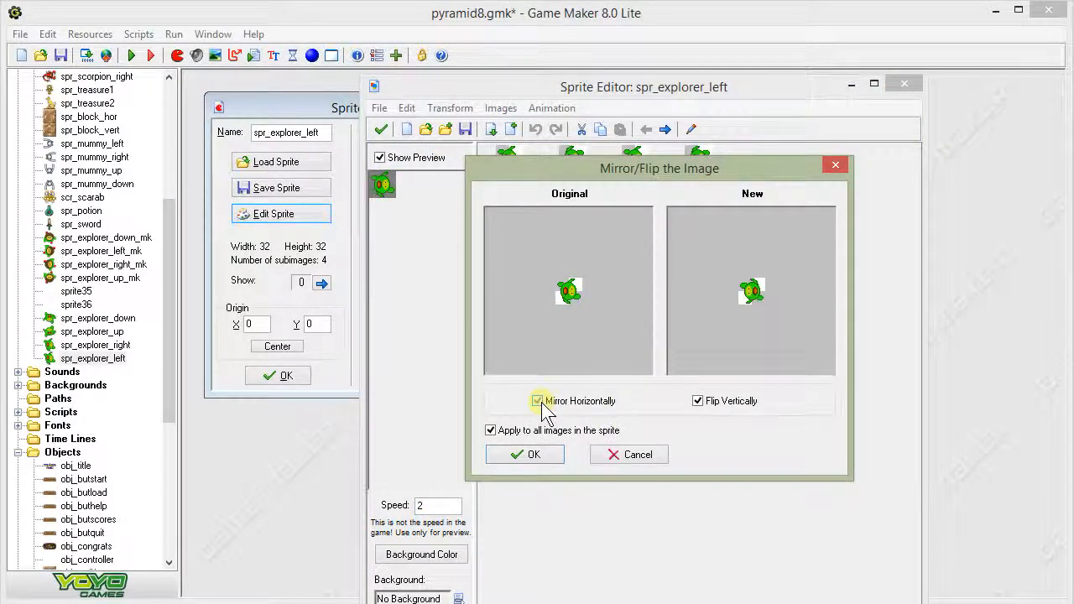
click(698, 399)
click(534, 455)
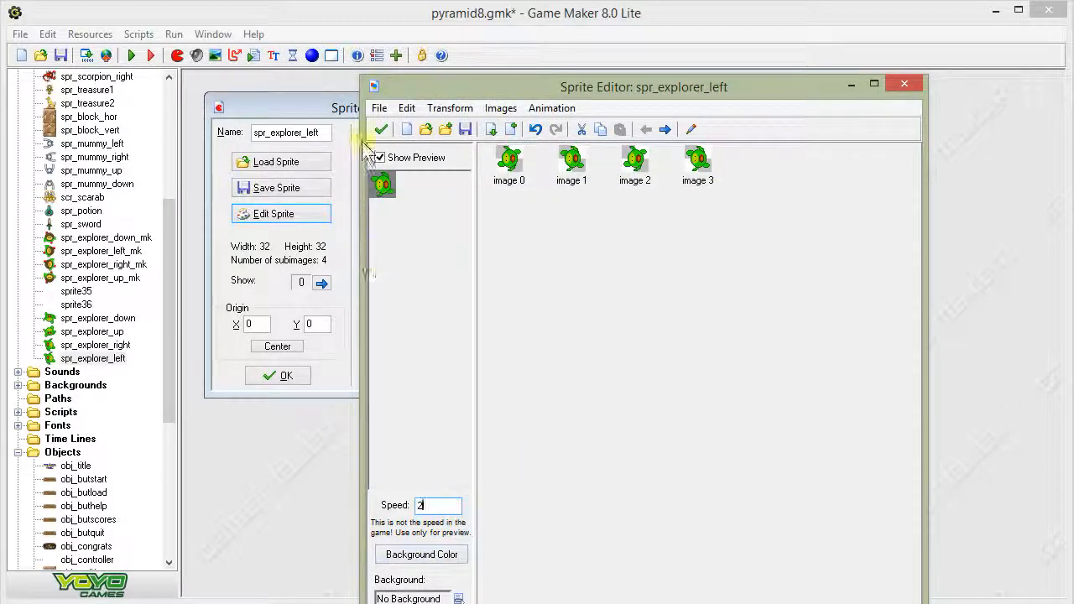
click(386, 129)
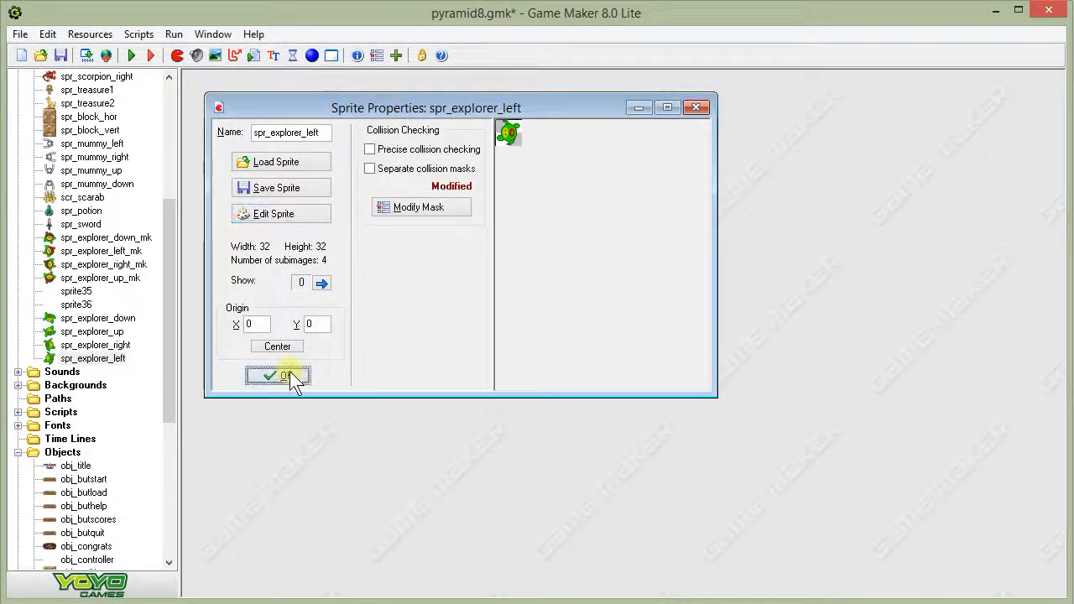
click(290, 373)
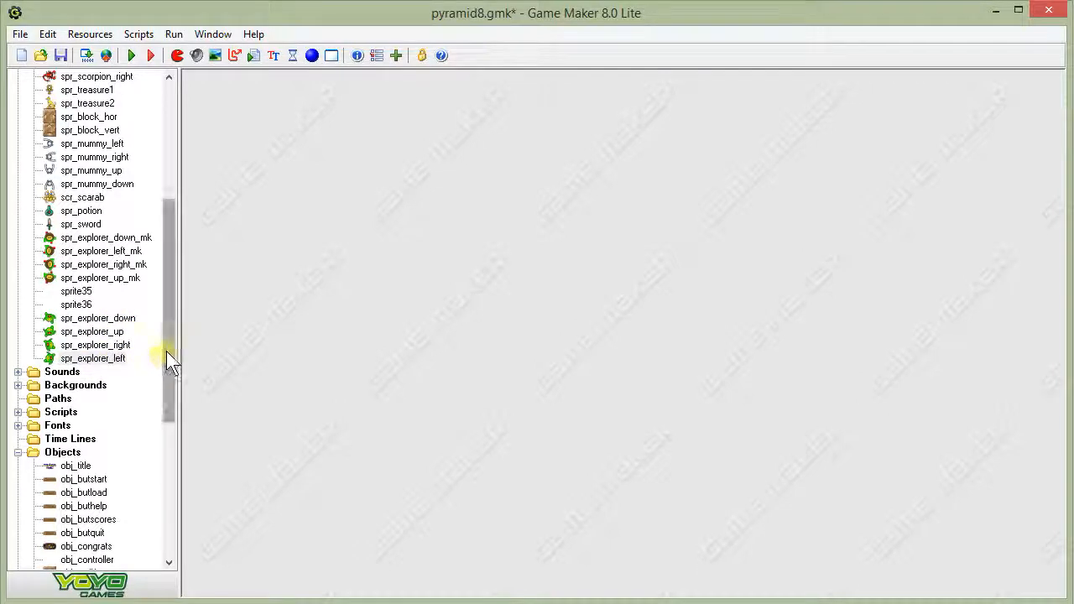
- Assign the new alien sprite spr_explorer_down to the object obj_explorer, accept the object, and save the game
drag(166, 351, 164, 387)
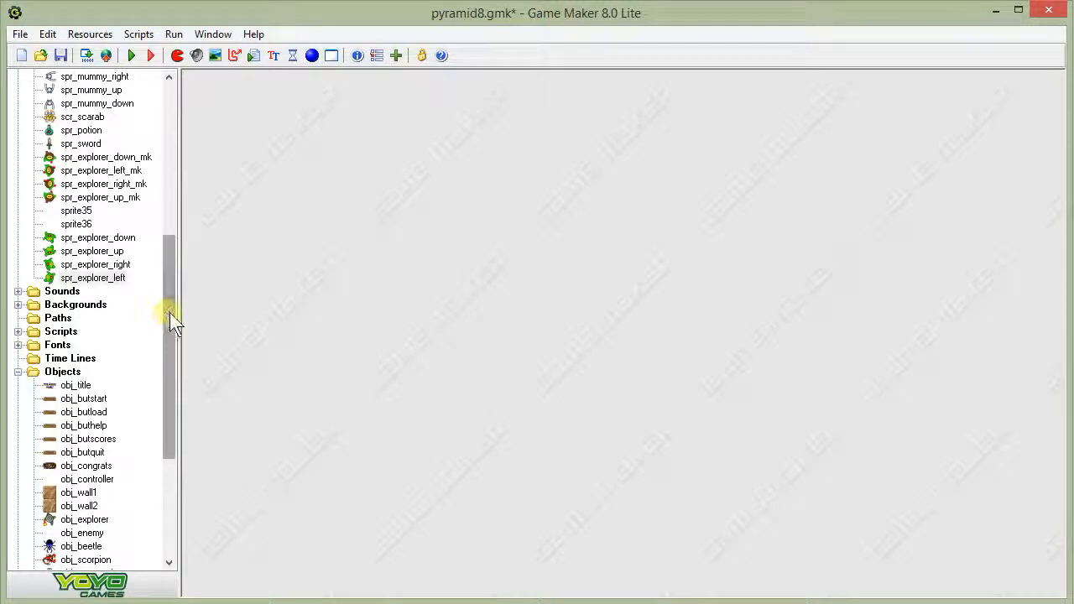
drag(169, 312, 171, 396)
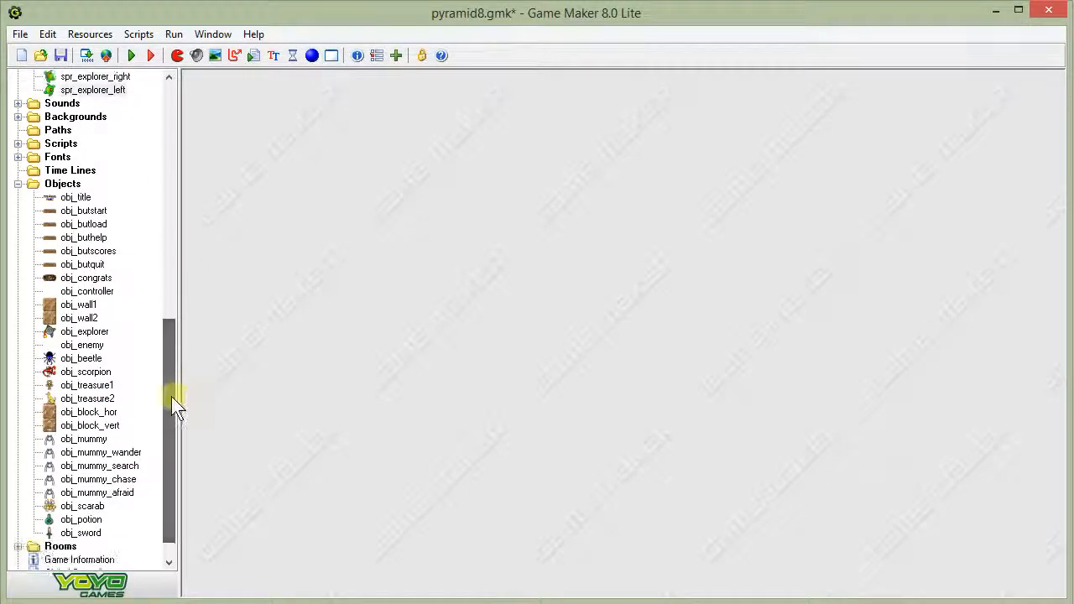
double_click(84, 332)
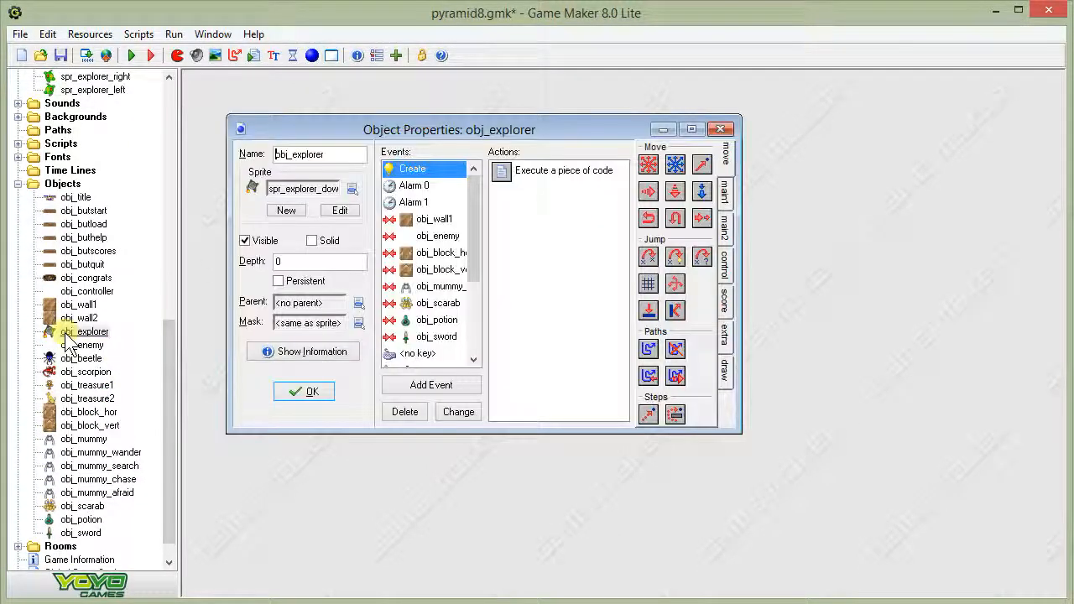
click(350, 189)
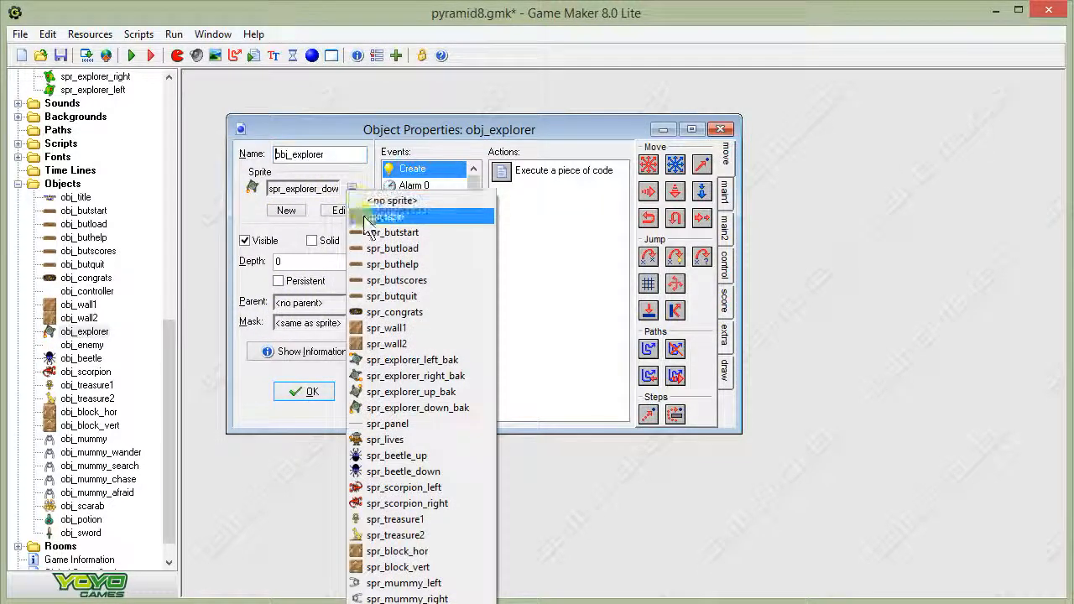
click(390, 378)
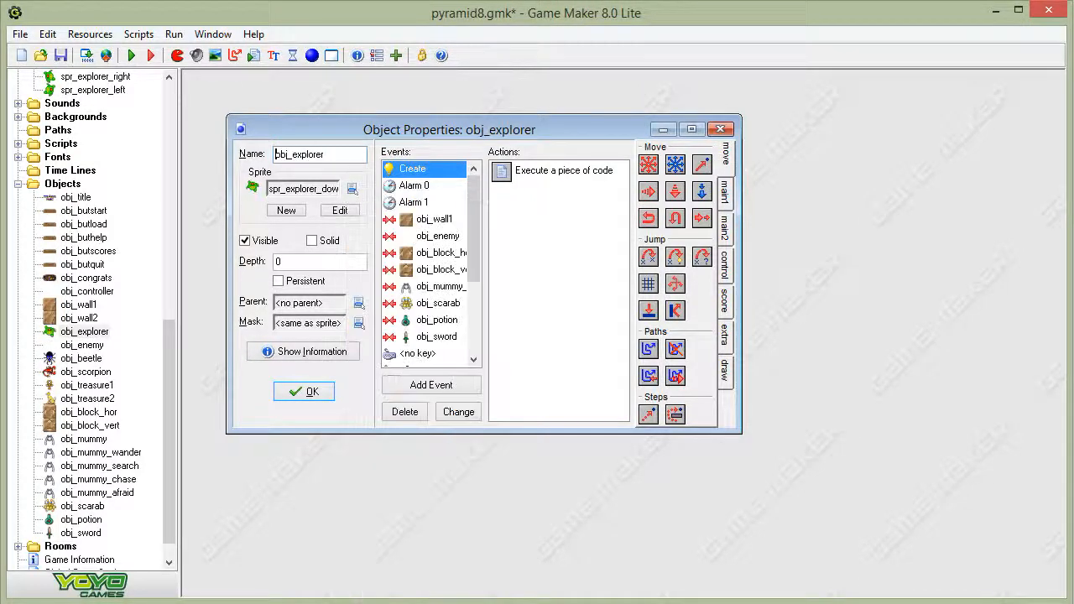
click(293, 394)
click(61, 56)
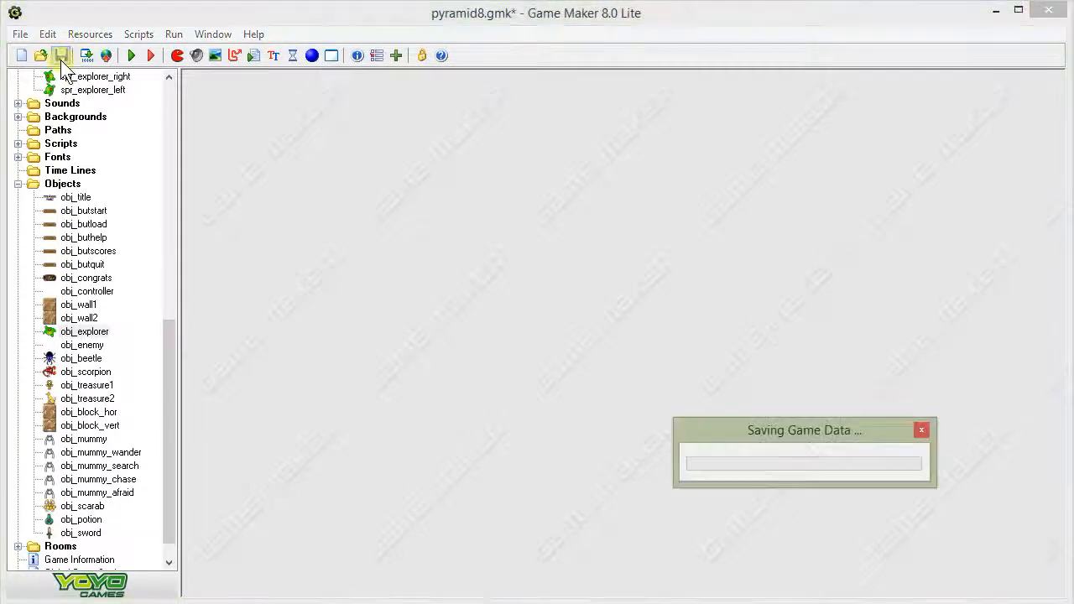
- Run and start the game, walk the explorer up, down, left and right to check the alien sprites, then quit the game
click(131, 56)
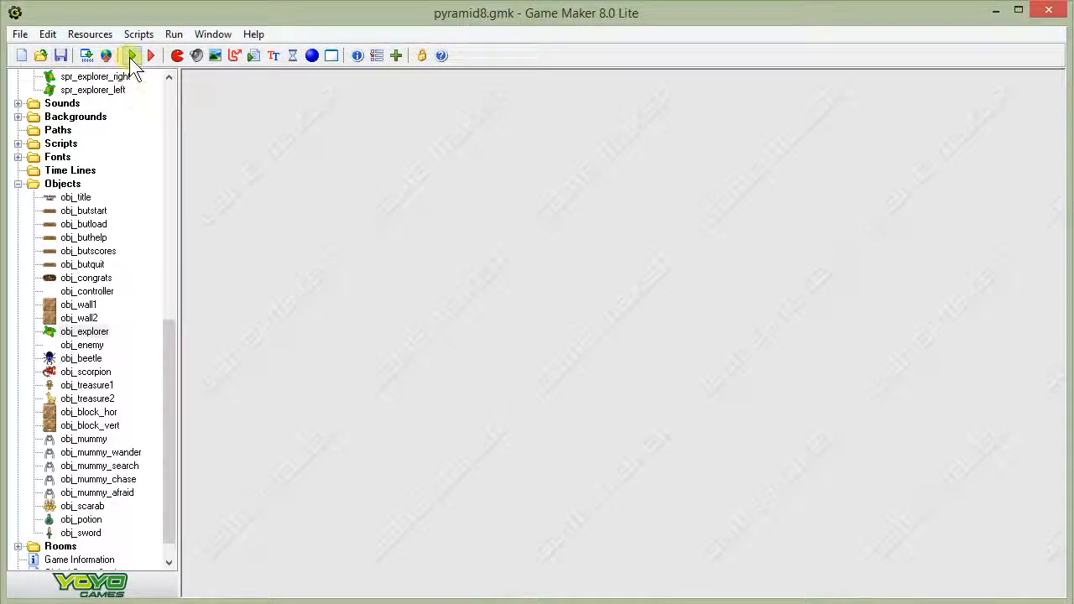
click(346, 451)
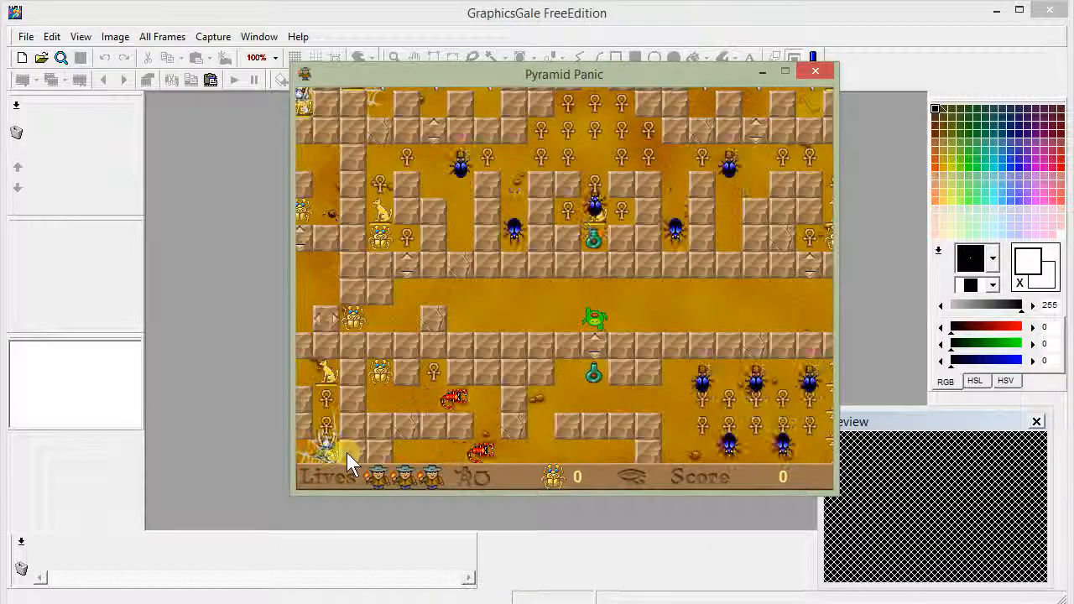
key(Right)
key(Up)
key(Left)
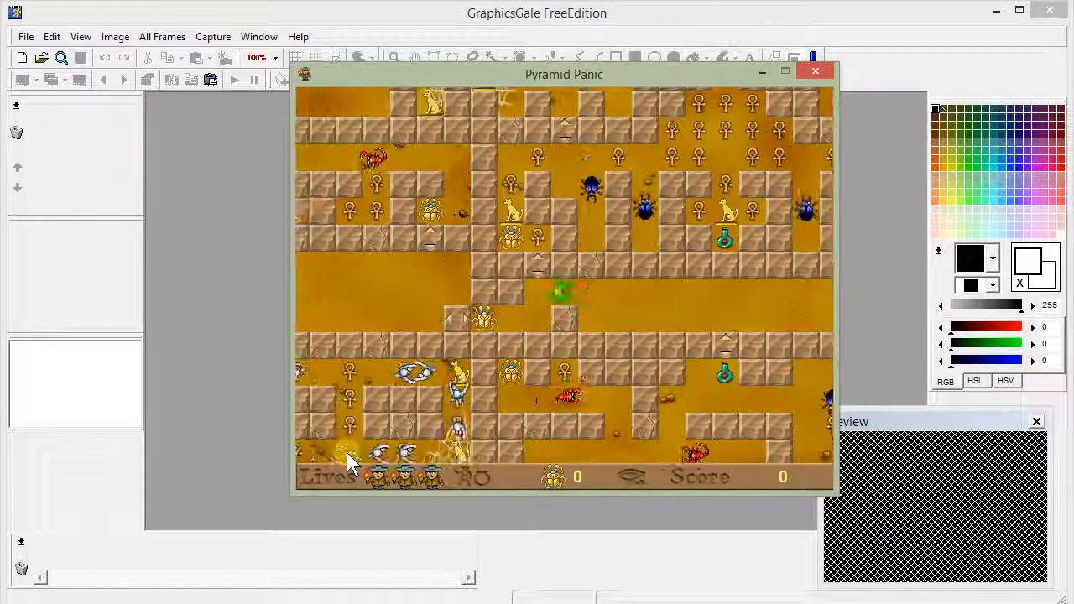
key(Down)
key(Left)
key(Right)
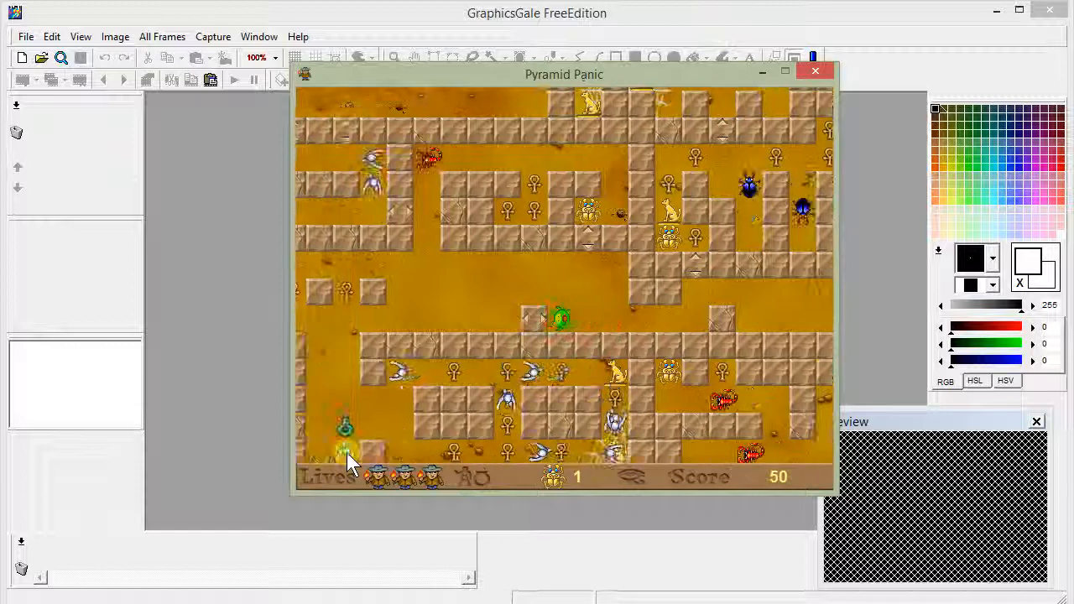
key(Up)
key(Right)
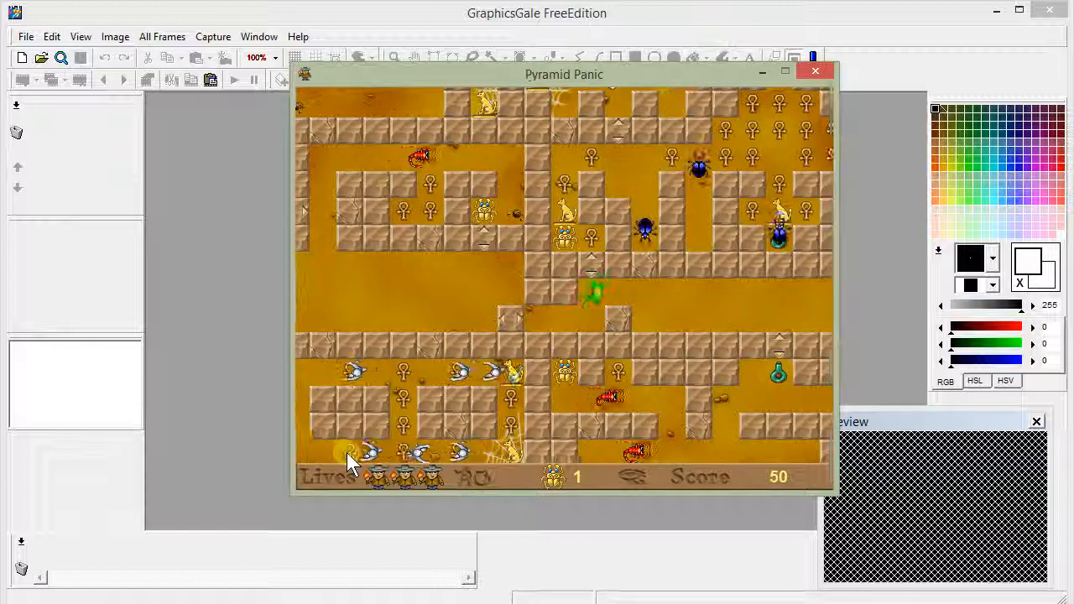
key(Down)
key(Right)
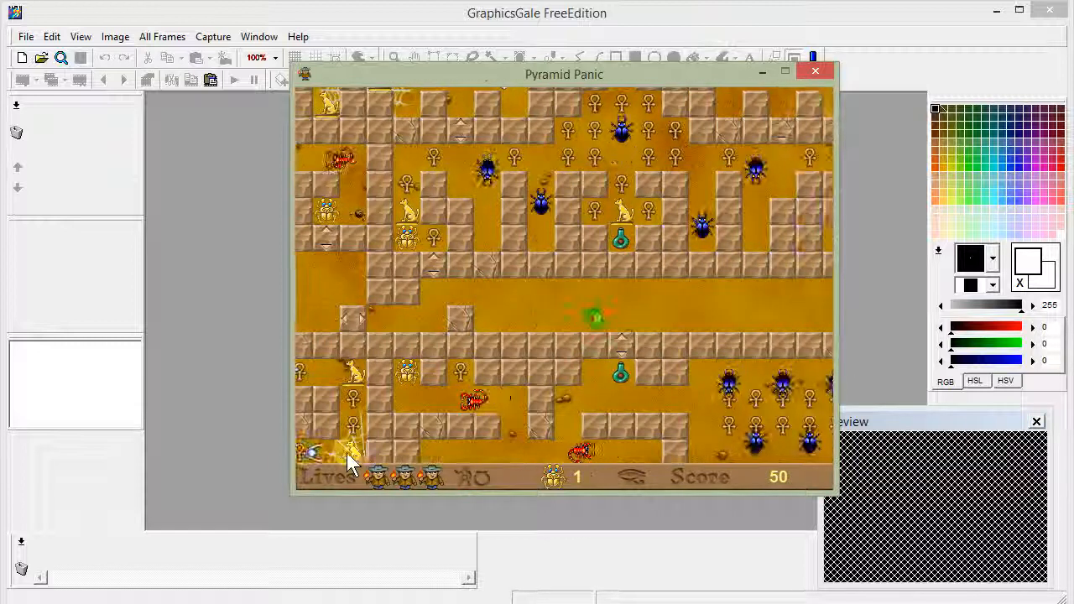
key(Up)
key(Right)
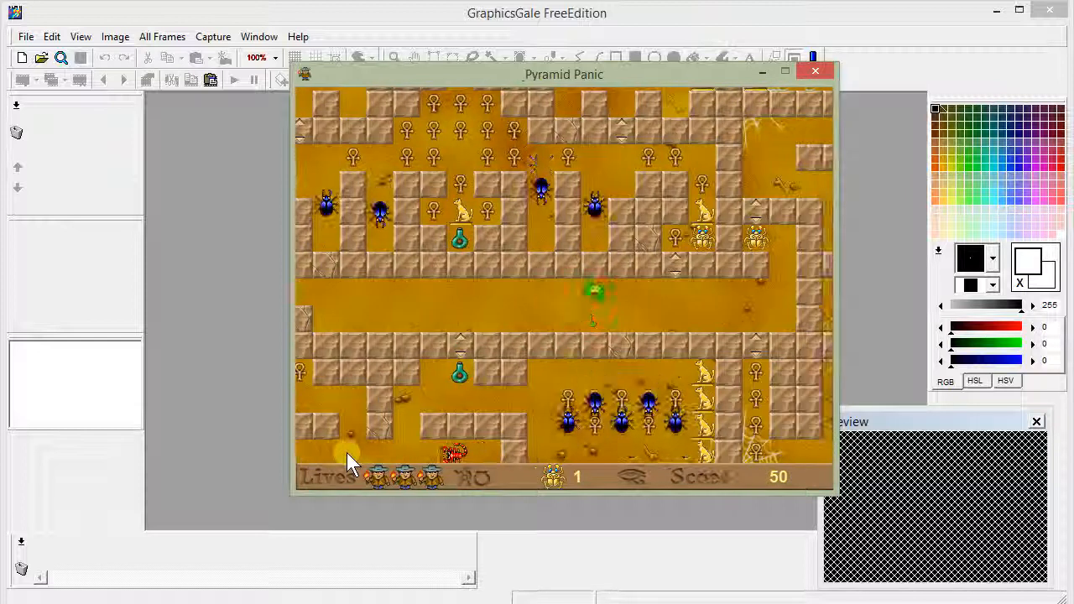
key(Escape)
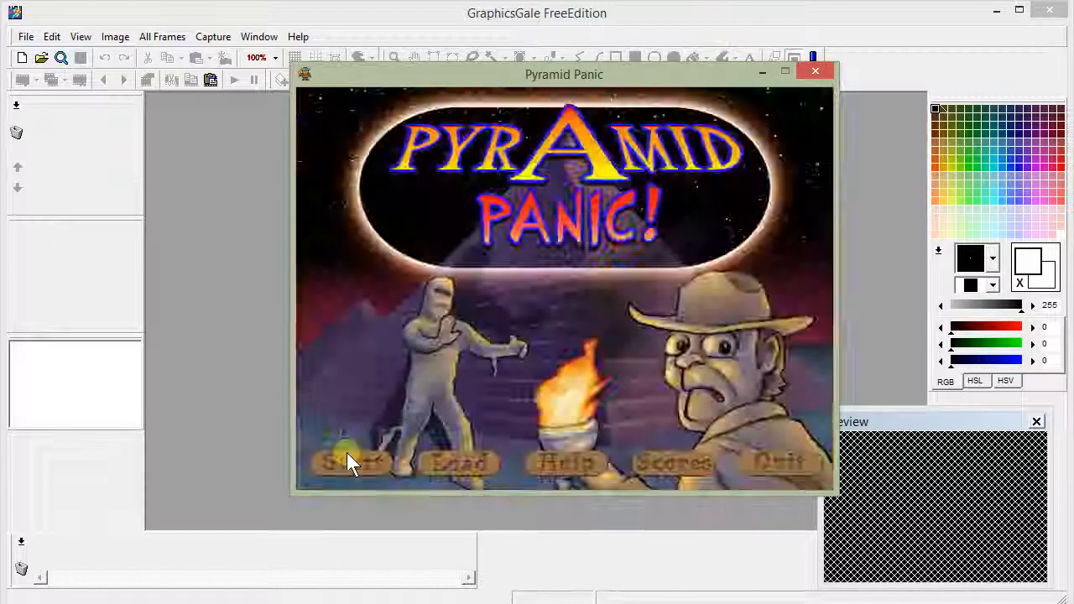
click(756, 463)
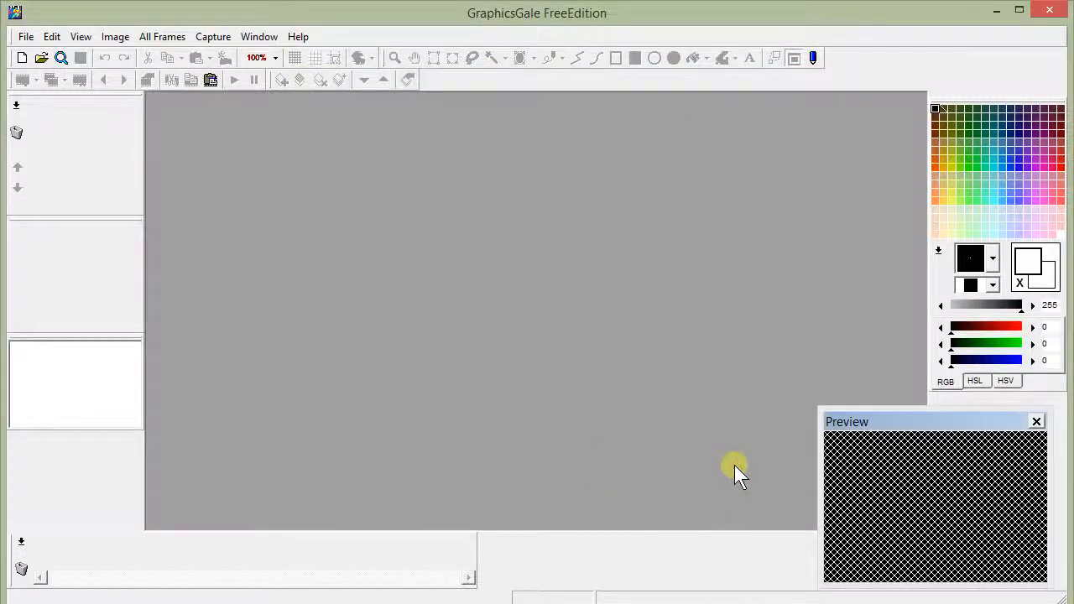